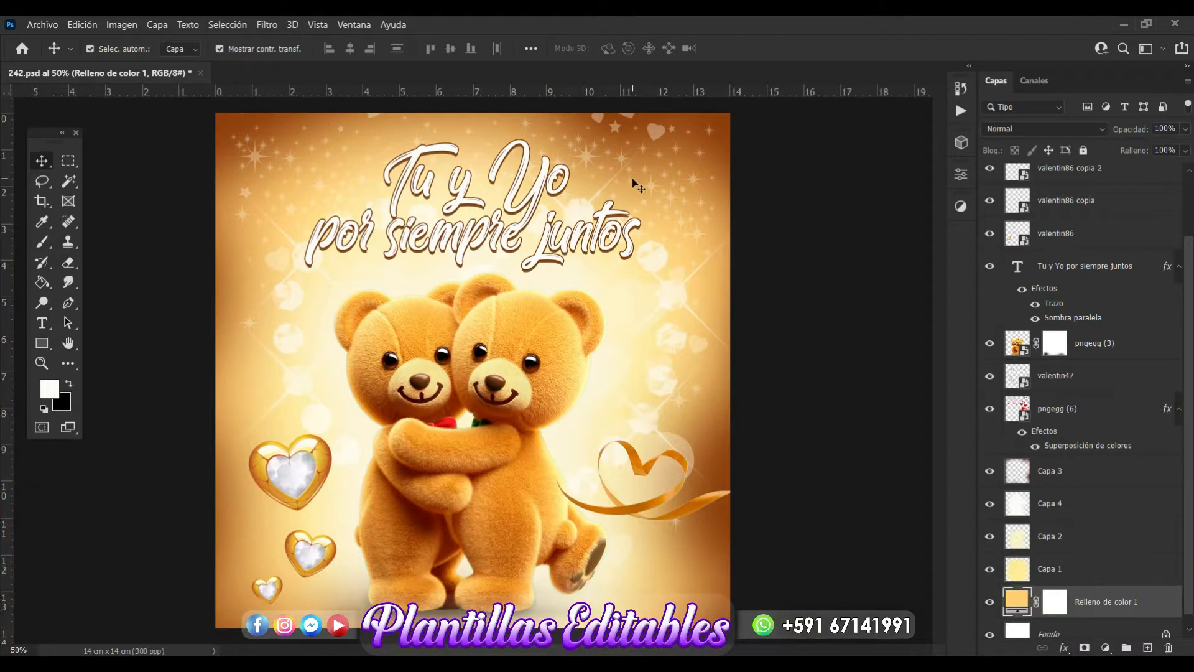
- Create a new 14 x 14 cm document at 300 ppi in RGB colour with a white background
{"action": "left_click", "coordinate": [43, 25]}
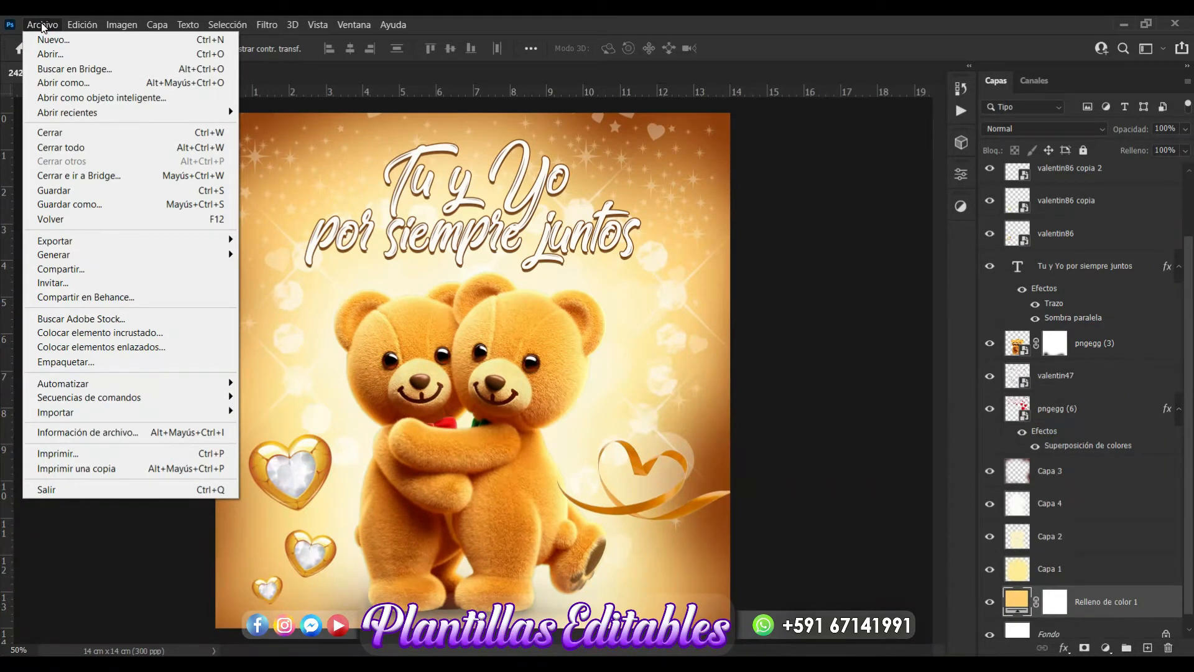
{"action": "left_click", "coordinate": [60, 41]}
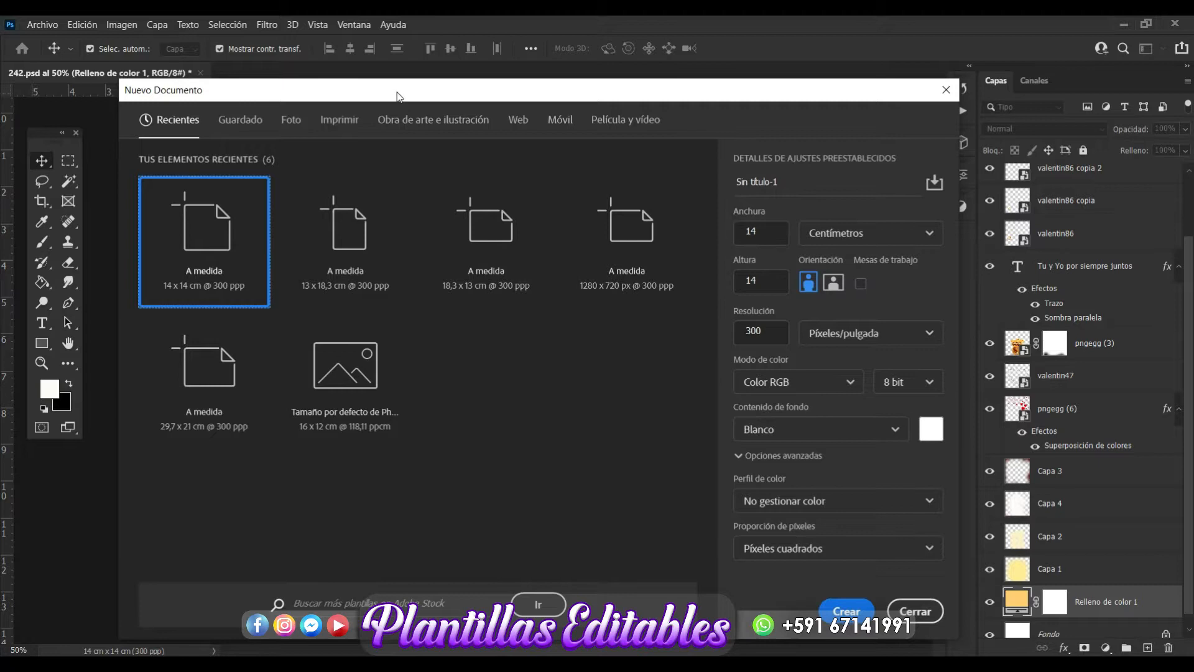
{"action": "left_click_drag", "start_coordinate": [397, 97], "coordinate": [386, 65]}
{"action": "left_click", "coordinate": [190, 225]}
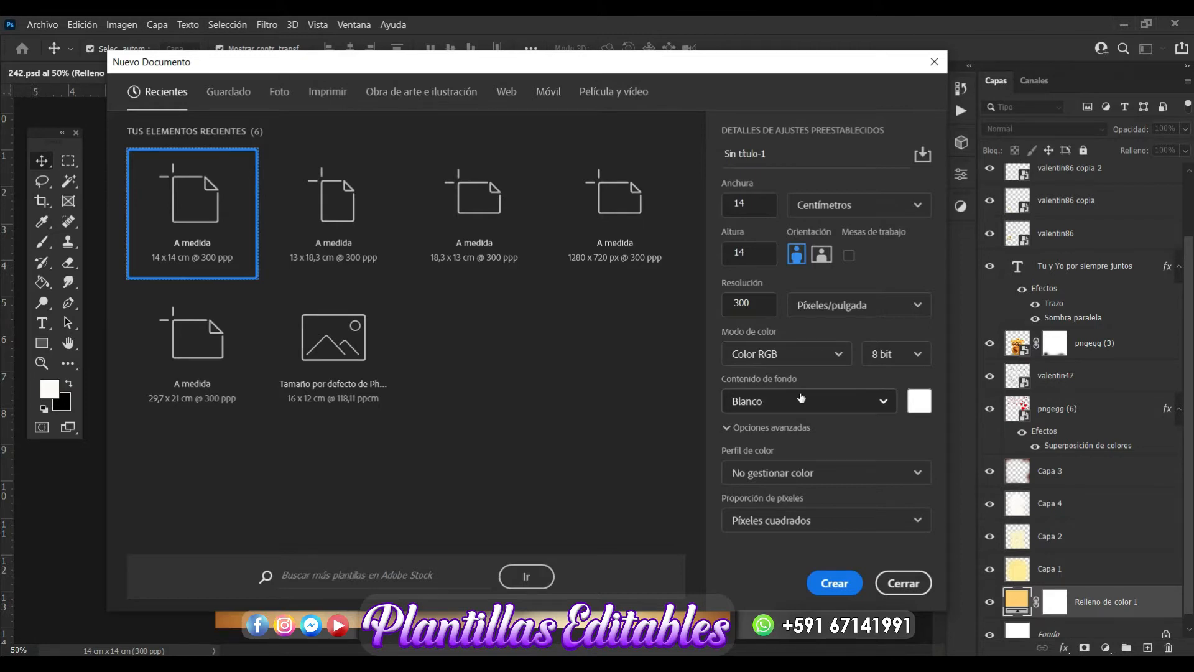
{"action": "left_click", "coordinate": [847, 585]}
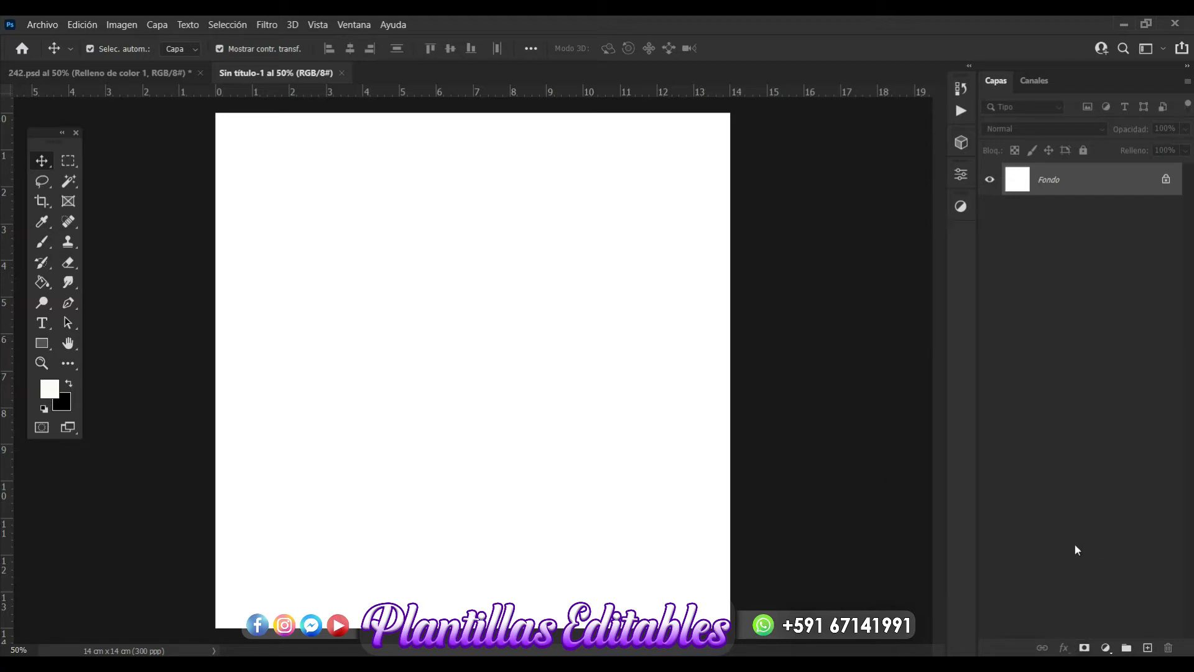
- Add a solid colour fill layer above the background using the colour f9cf77
{"action": "left_click", "coordinate": [1105, 647]}
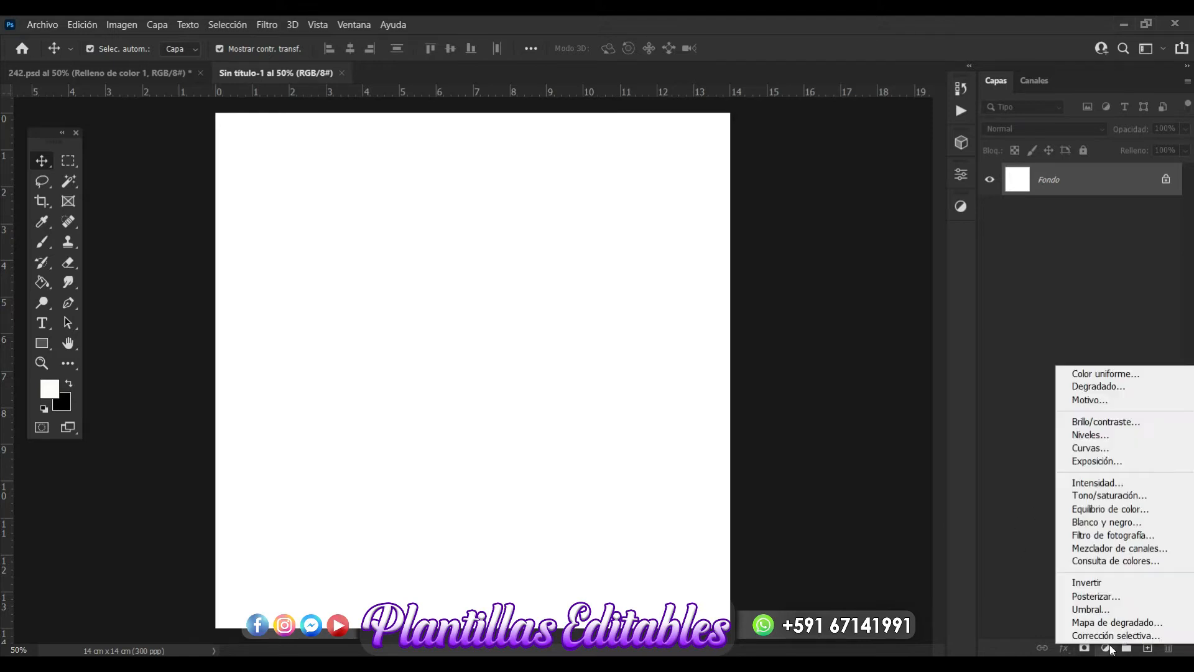
{"action": "left_click", "coordinate": [1113, 375]}
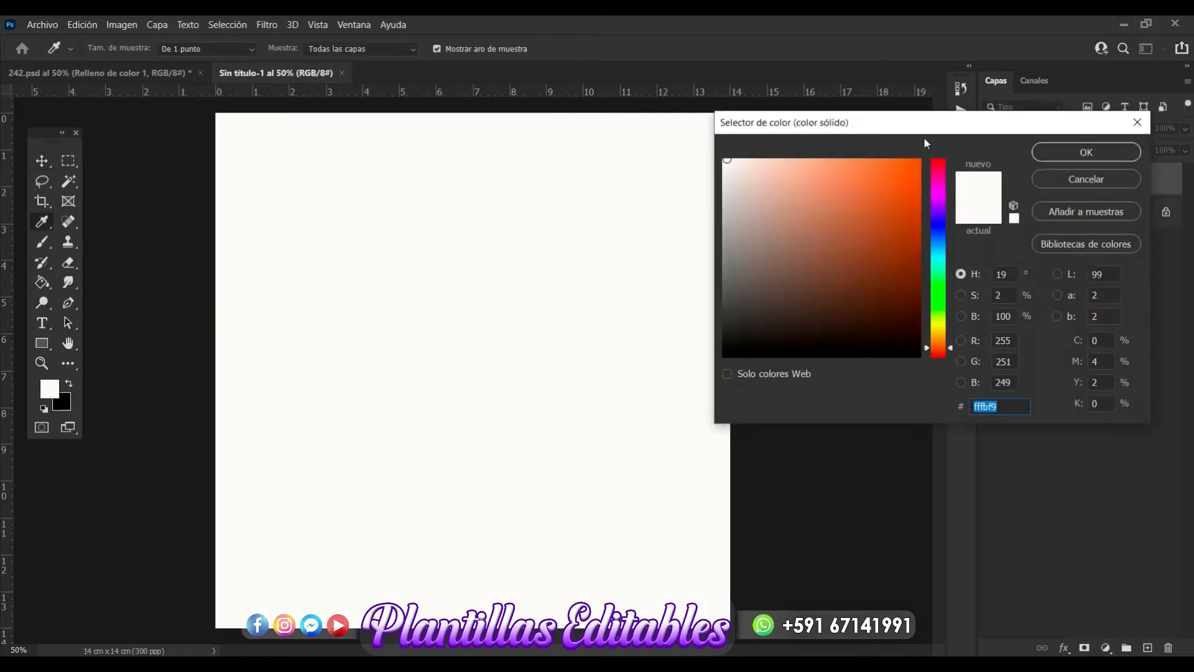
{"action": "left_click_drag", "start_coordinate": [902, 121], "coordinate": [787, 142]}
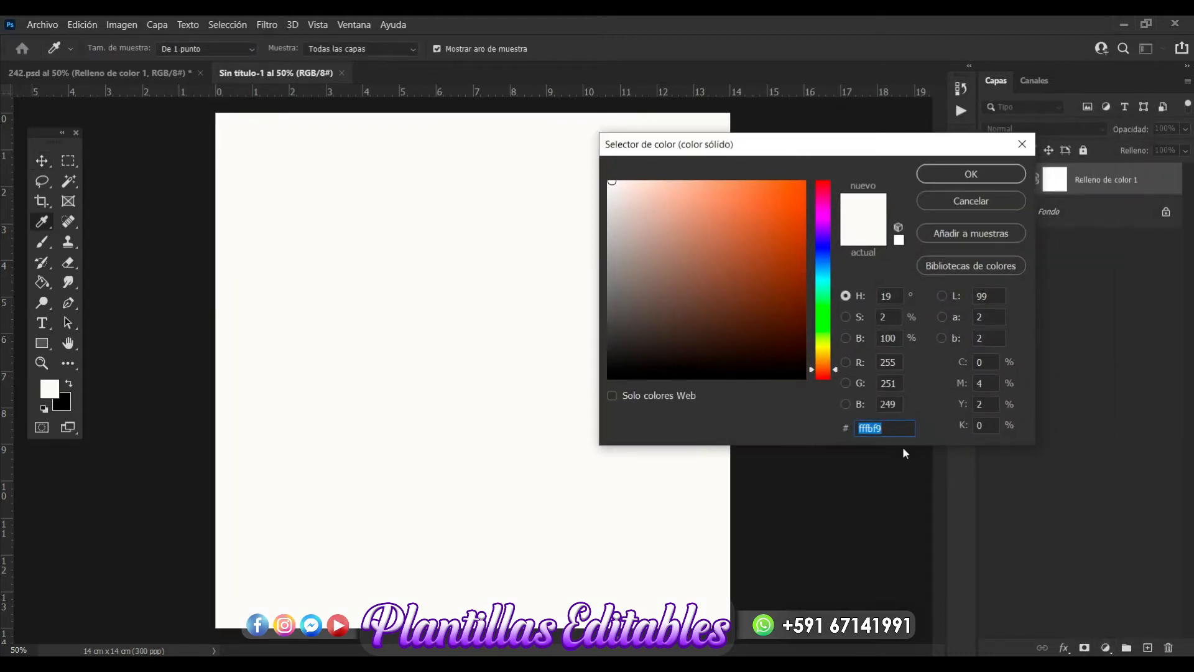
{"action": "type", "text": "f9cf77"}
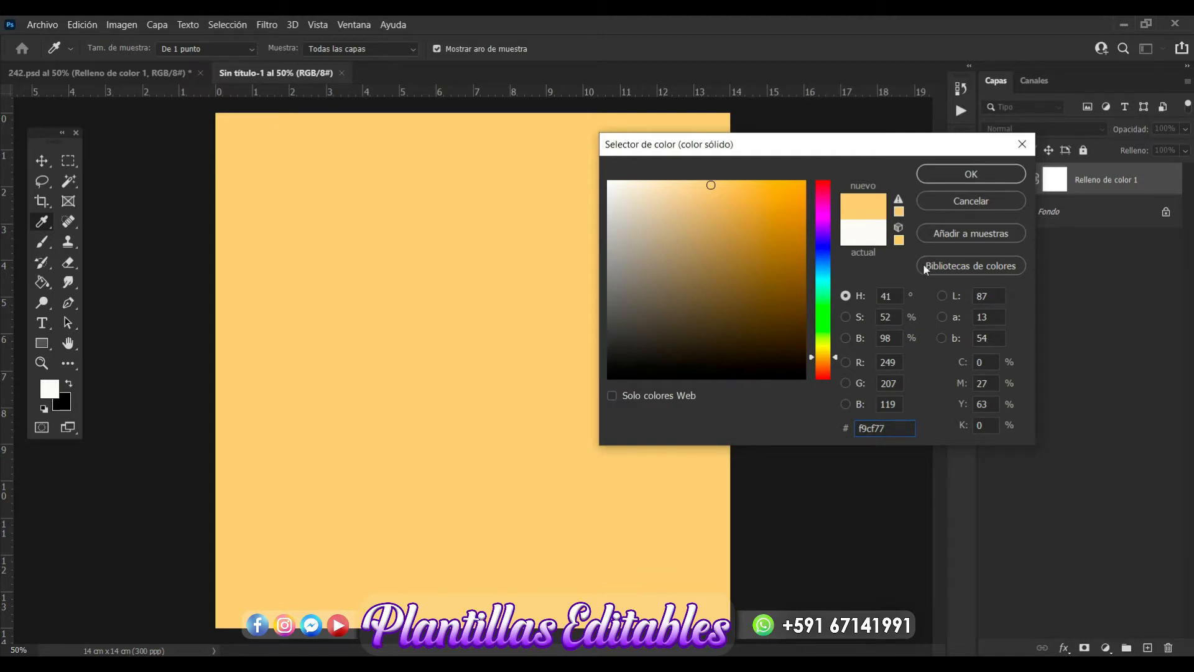
{"action": "left_click", "coordinate": [965, 176]}
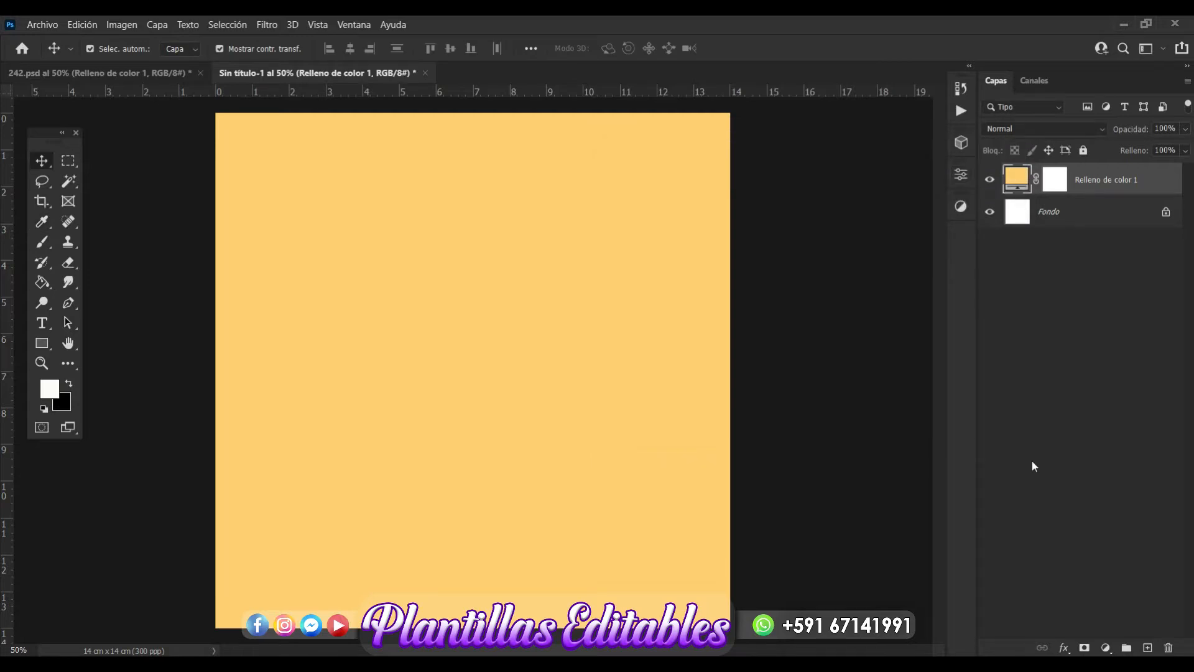
- Create a new empty layer above the colour fill and set the Brush foreground colour to pale yellow fbe3af
{"action": "left_click", "coordinate": [1148, 647]}
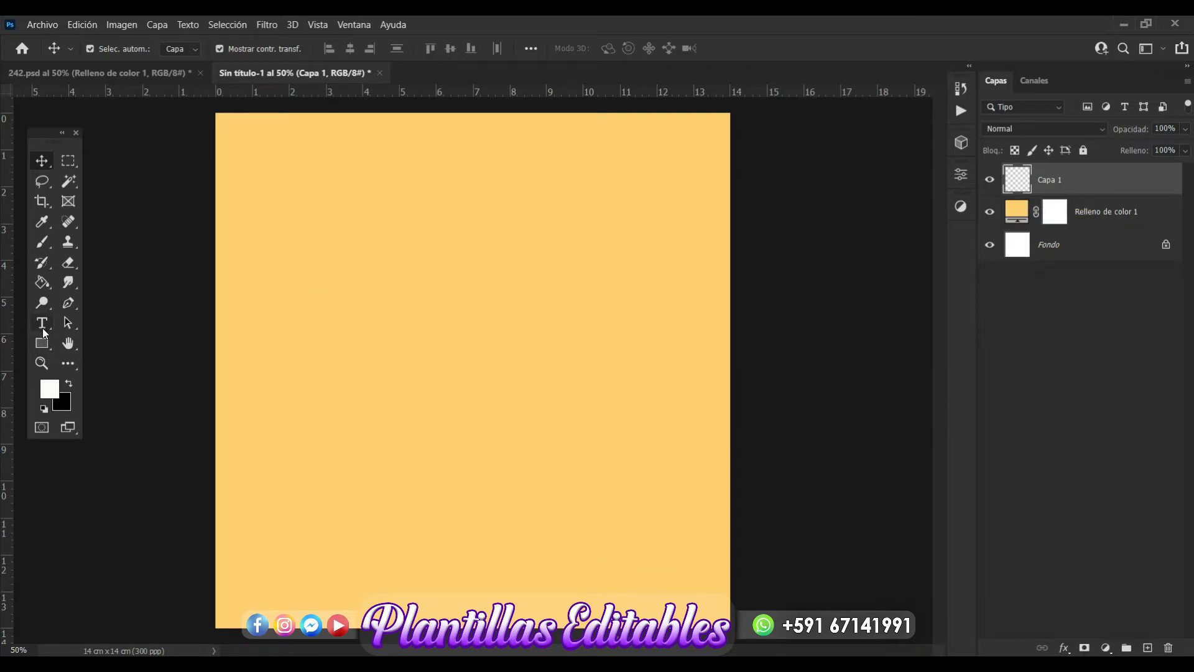
{"action": "left_click", "coordinate": [42, 241]}
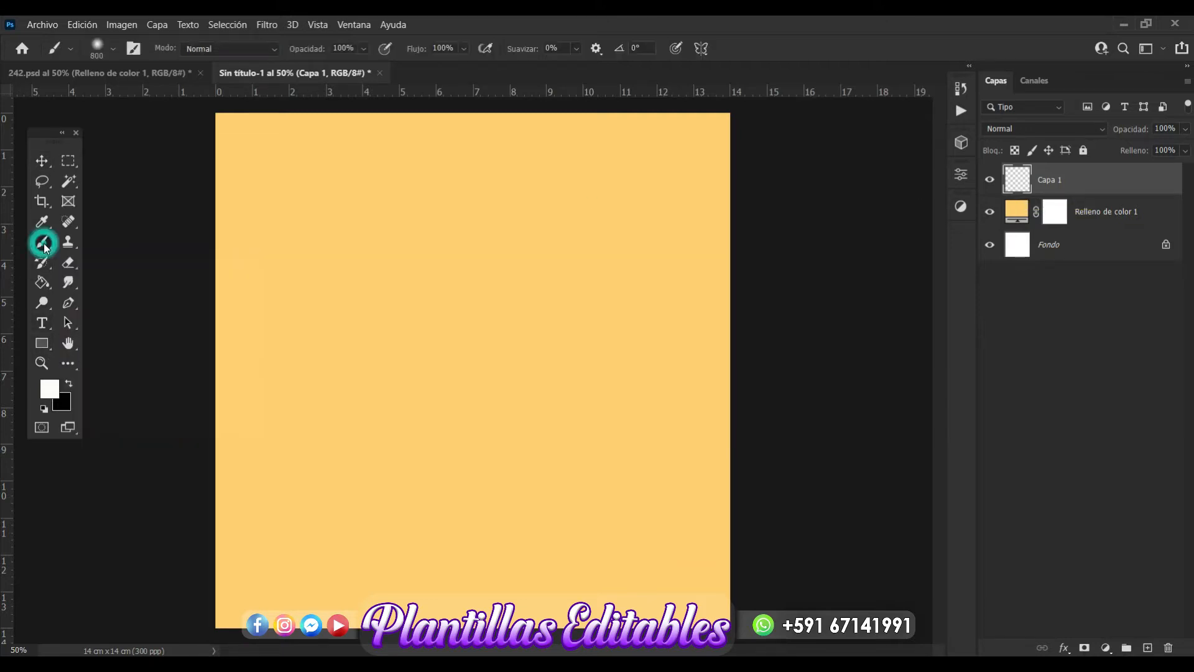
{"action": "left_click", "coordinate": [52, 397]}
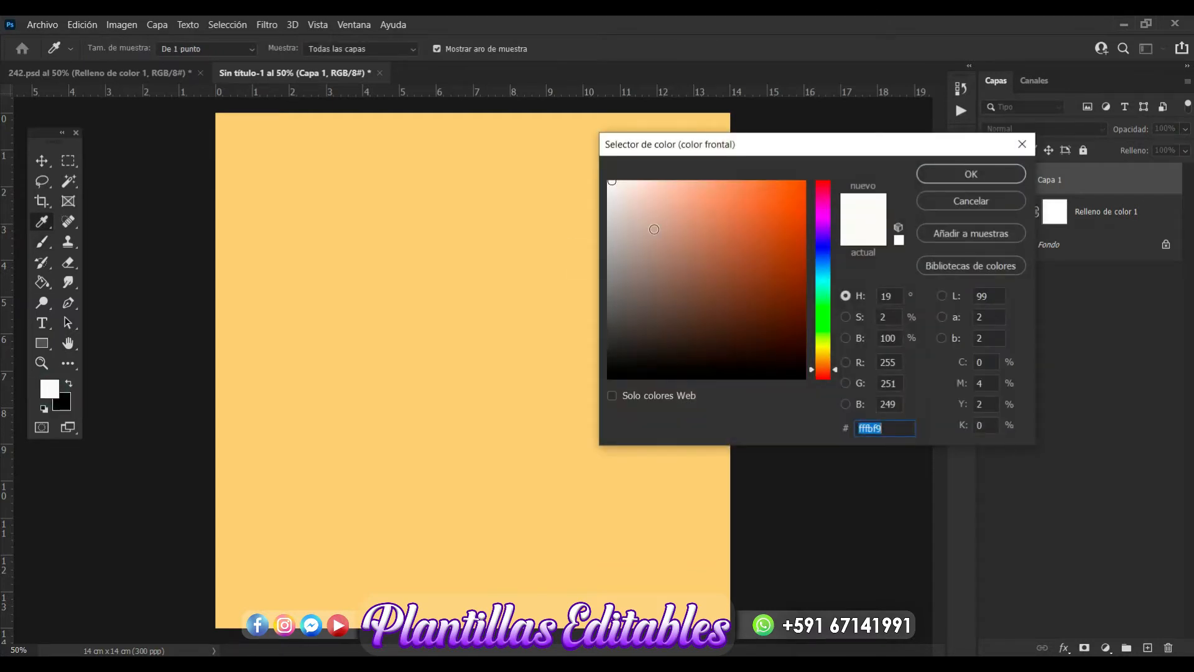
{"action": "left_click", "coordinate": [349, 126]}
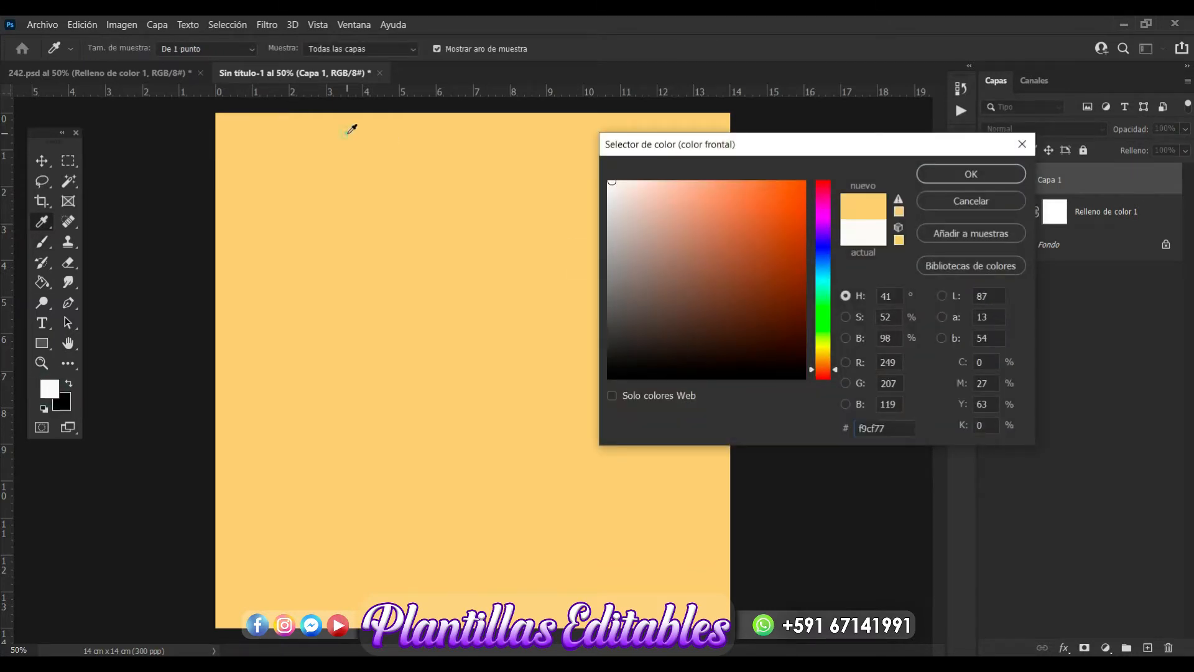
{"action": "left_click", "coordinate": [662, 182]}
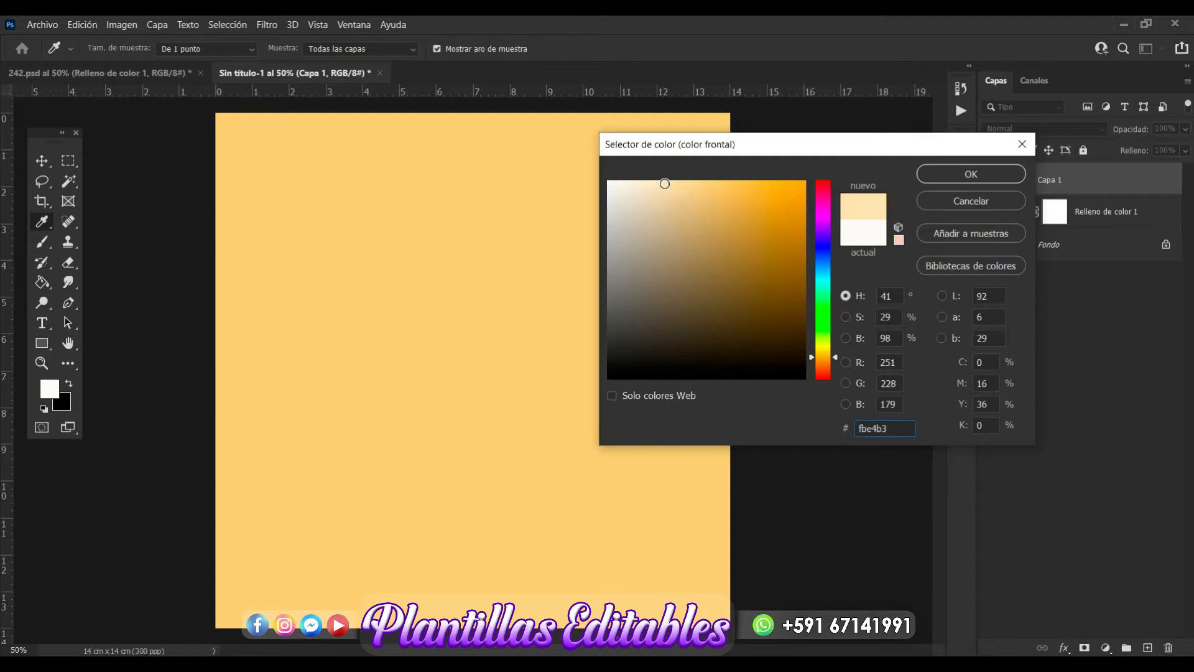
{"action": "left_click", "coordinate": [667, 183]}
{"action": "left_click", "coordinate": [969, 178]}
{"action": "key", "text": "b"}
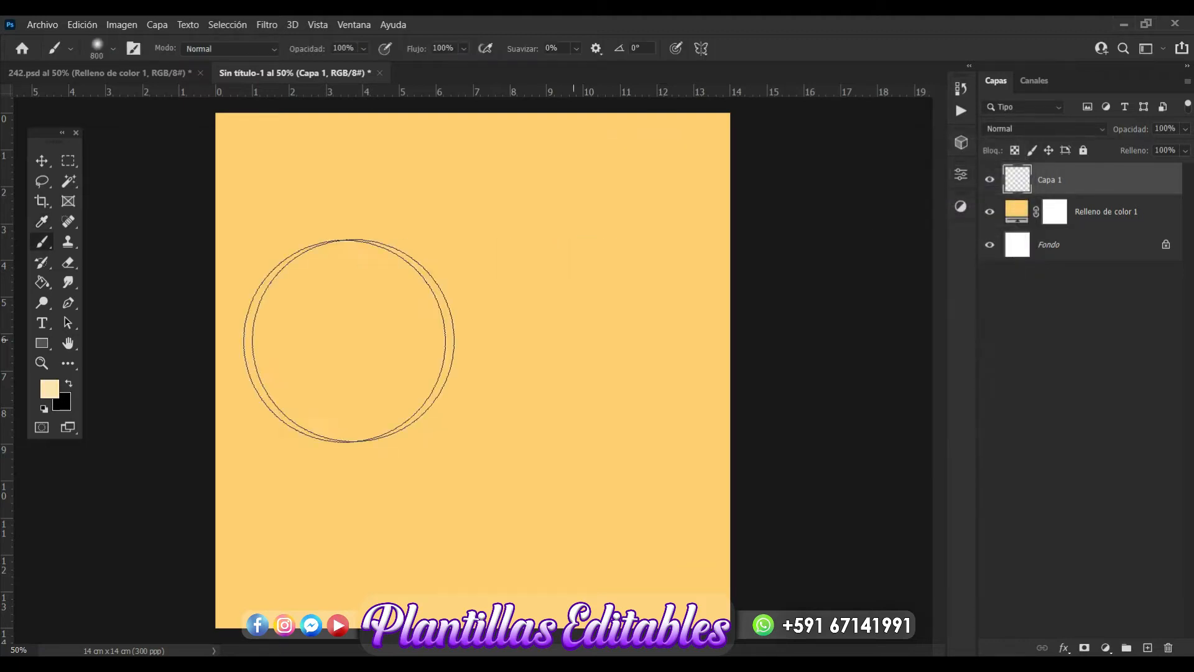
- Paint a soft pale glow down the centre of the canvas on Capa 1 with the 800 px soft brush
{"action": "left_click", "coordinate": [443, 421]}
{"action": "left_click", "coordinate": [450, 385]}
{"action": "mouse_move", "coordinate": [449, 385]}
{"action": "left_mouse_down"}
{"action": "mouse_move", "coordinate": [439, 303]}
{"action": "mouse_move", "coordinate": [461, 222]}
{"action": "mouse_move", "coordinate": [485, 205]}
{"action": "mouse_move", "coordinate": [514, 221]}
{"action": "mouse_move", "coordinate": [520, 380]}
{"action": "mouse_move", "coordinate": [542, 507]}
{"action": "mouse_move", "coordinate": [527, 558]}
{"action": "mouse_move", "coordinate": [513, 562]}
{"action": "mouse_move", "coordinate": [376, 537]}
{"action": "mouse_move", "coordinate": [547, 537]}
{"action": "mouse_move", "coordinate": [535, 406]}
{"action": "mouse_move", "coordinate": [436, 415]}
{"action": "mouse_move", "coordinate": [474, 370]}
{"action": "mouse_move", "coordinate": [440, 387]}
{"action": "mouse_move", "coordinate": [514, 372]}
{"action": "left_mouse_up"}
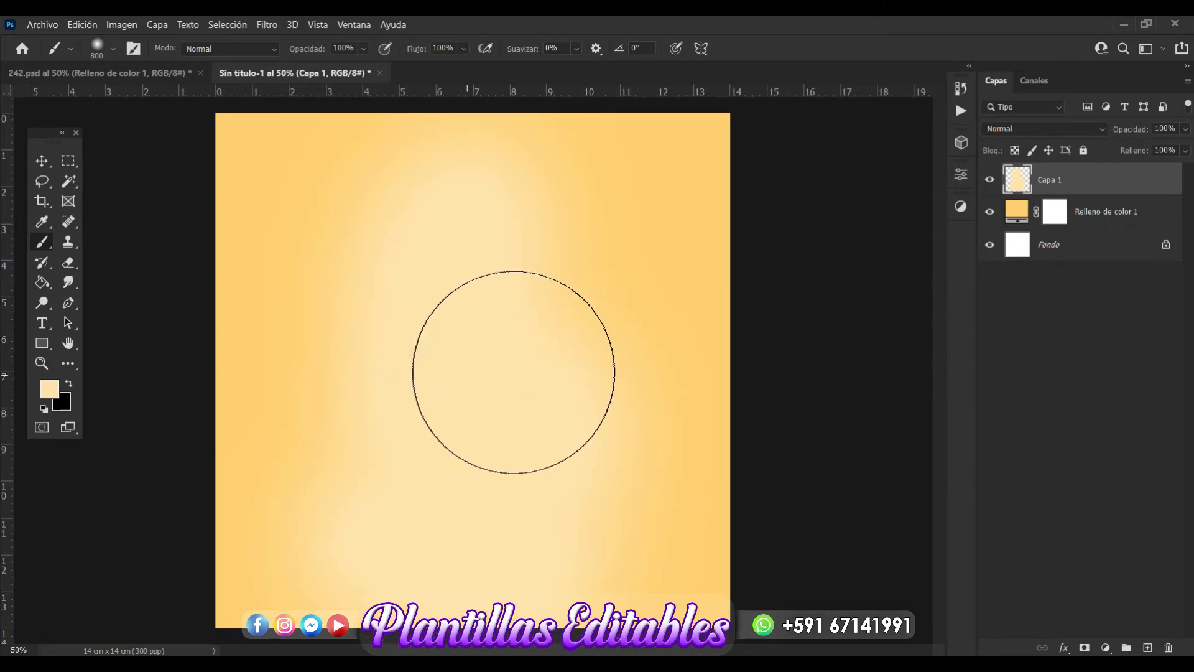
{"action": "left_click", "coordinate": [522, 365]}
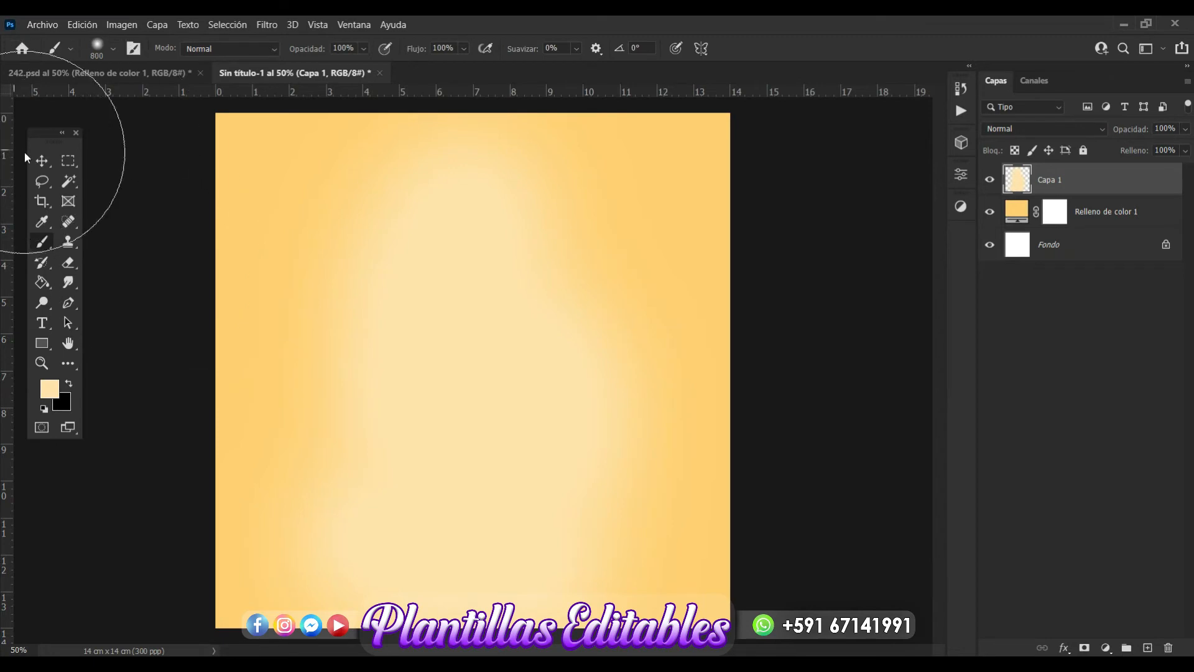
{"action": "left_click", "coordinate": [42, 161]}
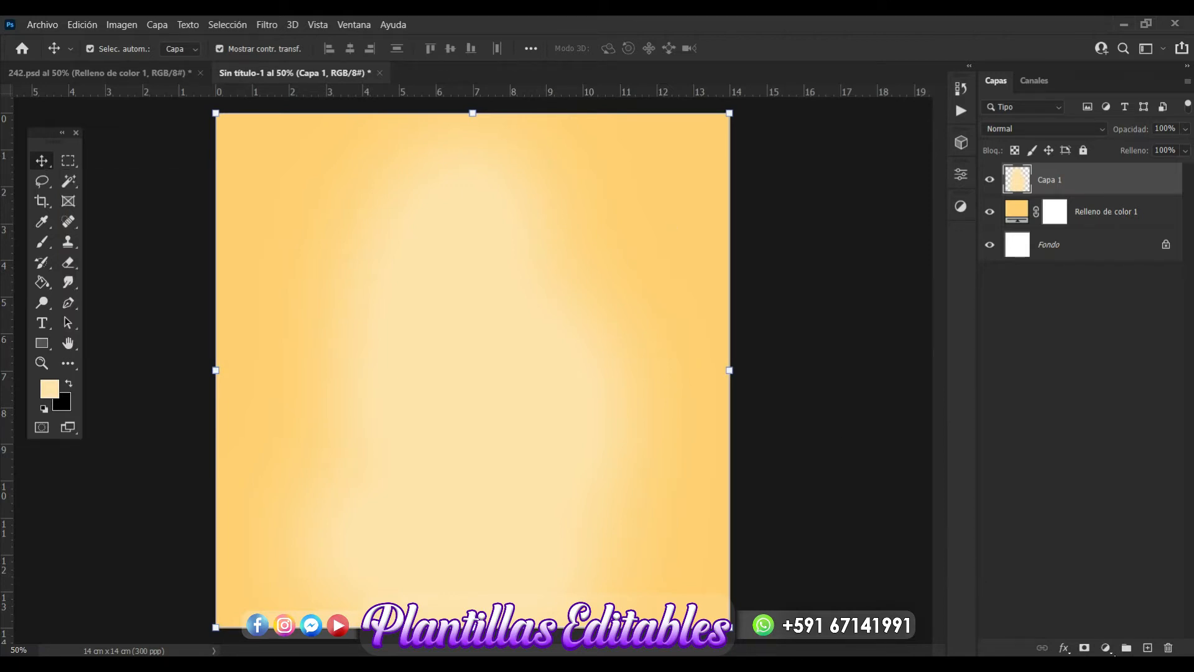
- Add another empty layer above Capa 1 and set the soft round brush size to 500 px
{"action": "left_click", "coordinate": [1148, 648]}
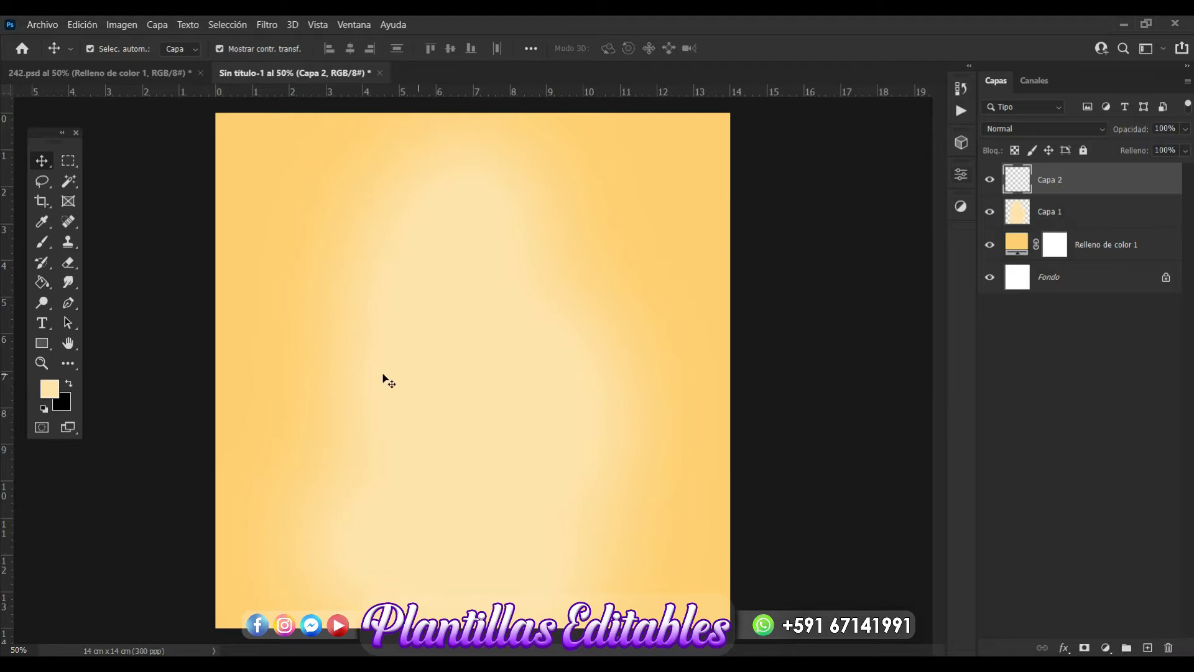
{"action": "left_click", "coordinate": [43, 241]}
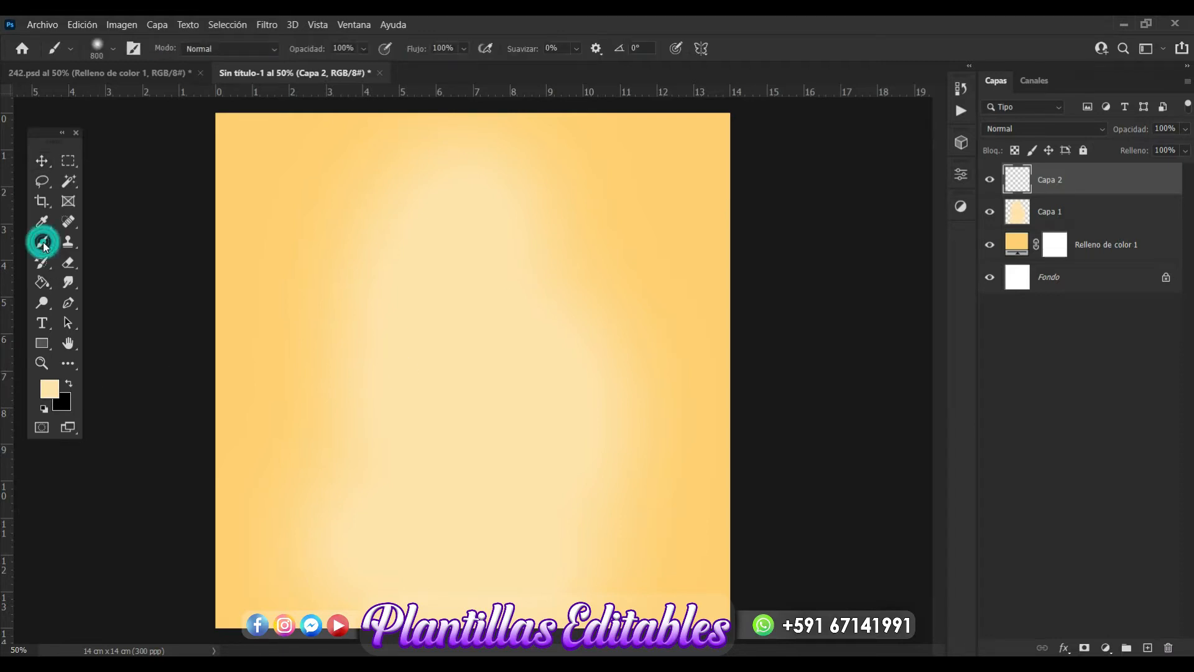
{"action": "left_click", "coordinate": [111, 48]}
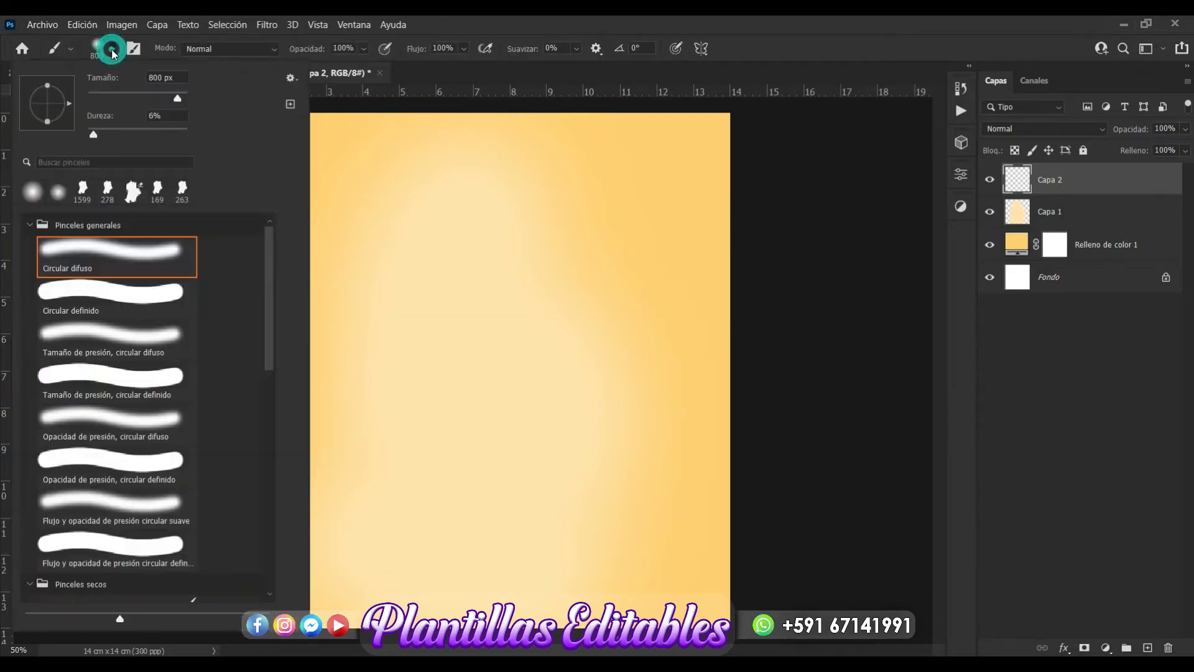
{"action": "left_click_drag", "start_coordinate": [179, 77], "coordinate": [131, 76]}
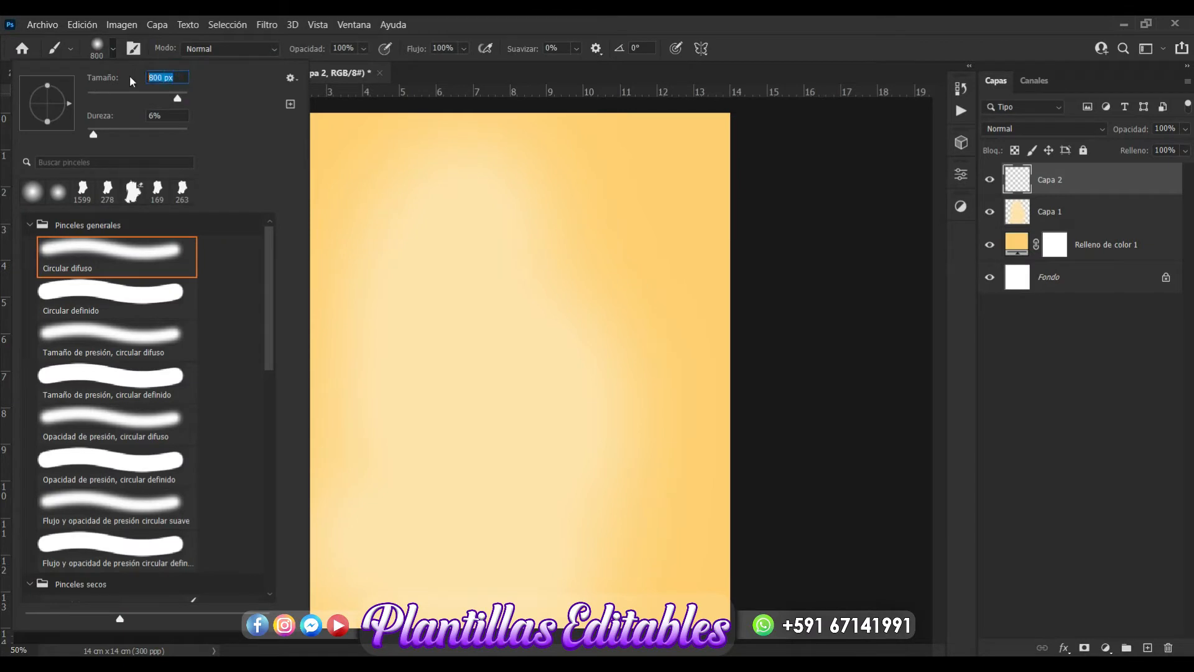
{"action": "type", "text": "500"}
{"action": "left_click", "coordinate": [100, 47]}
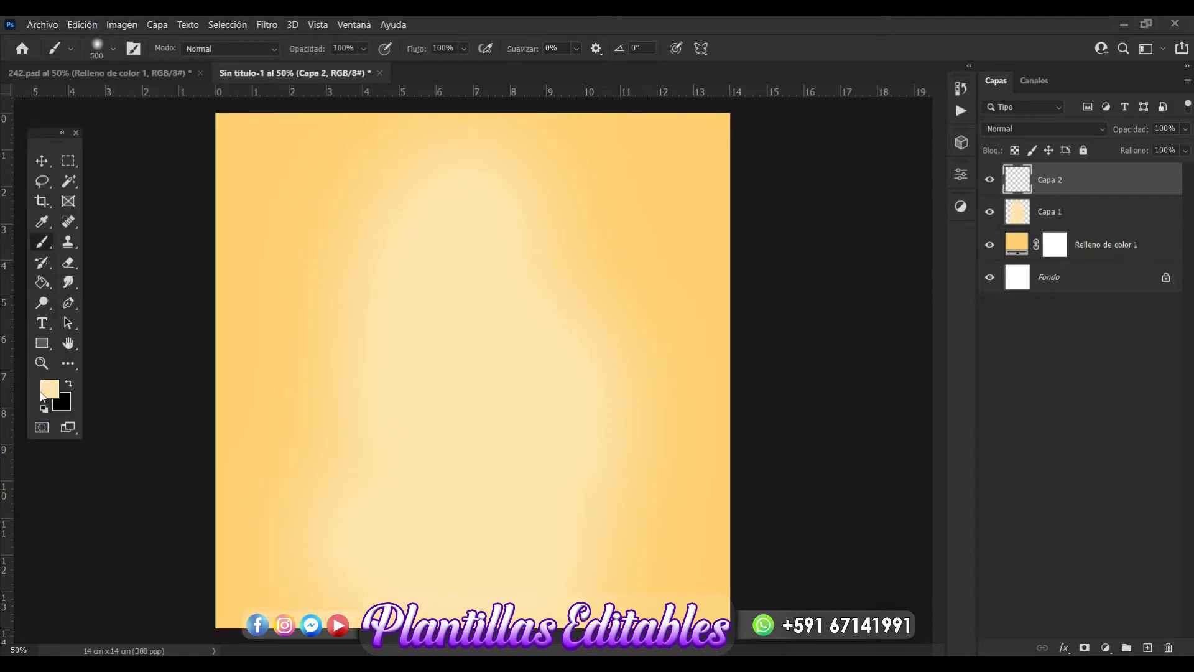
- Set the foreground colour for the brush to the lighter cream faebcd
{"action": "left_click", "coordinate": [51, 390]}
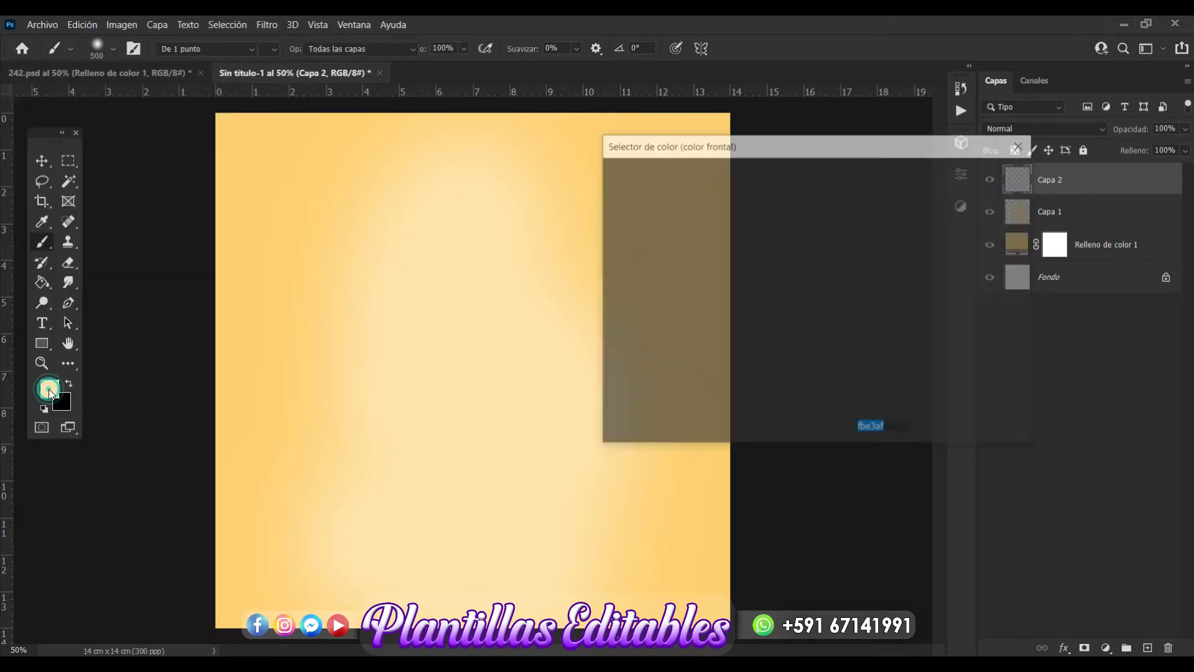
{"action": "left_click_drag", "start_coordinate": [788, 153], "coordinate": [740, 195]}
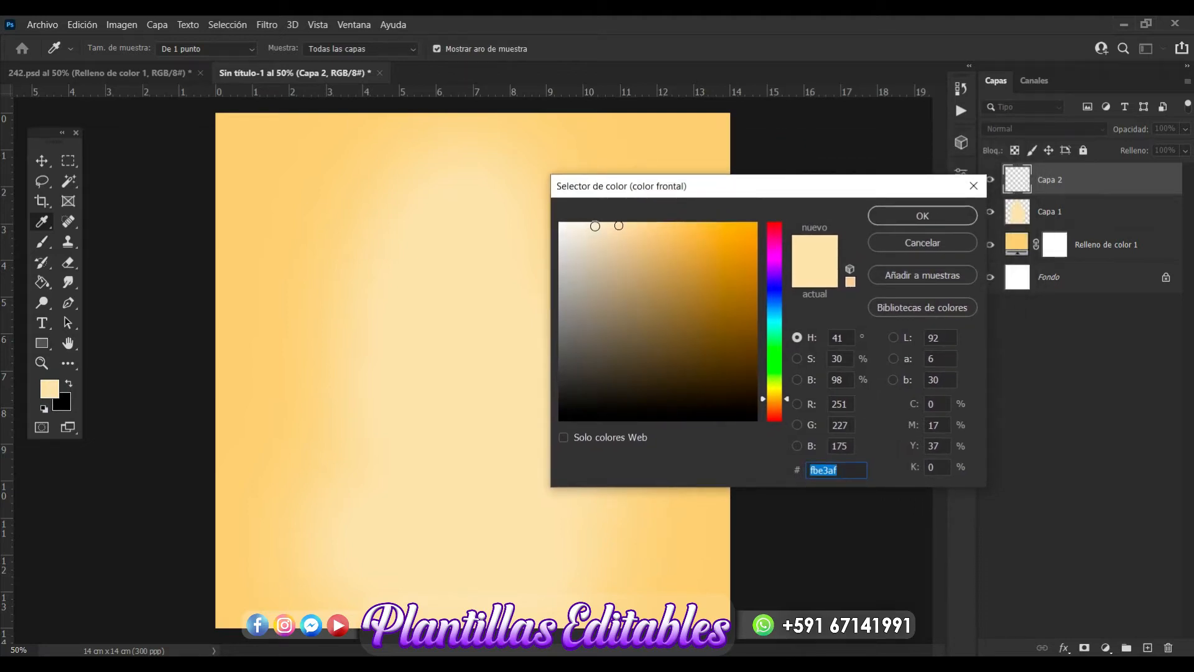
{"action": "left_click", "coordinate": [594, 226]}
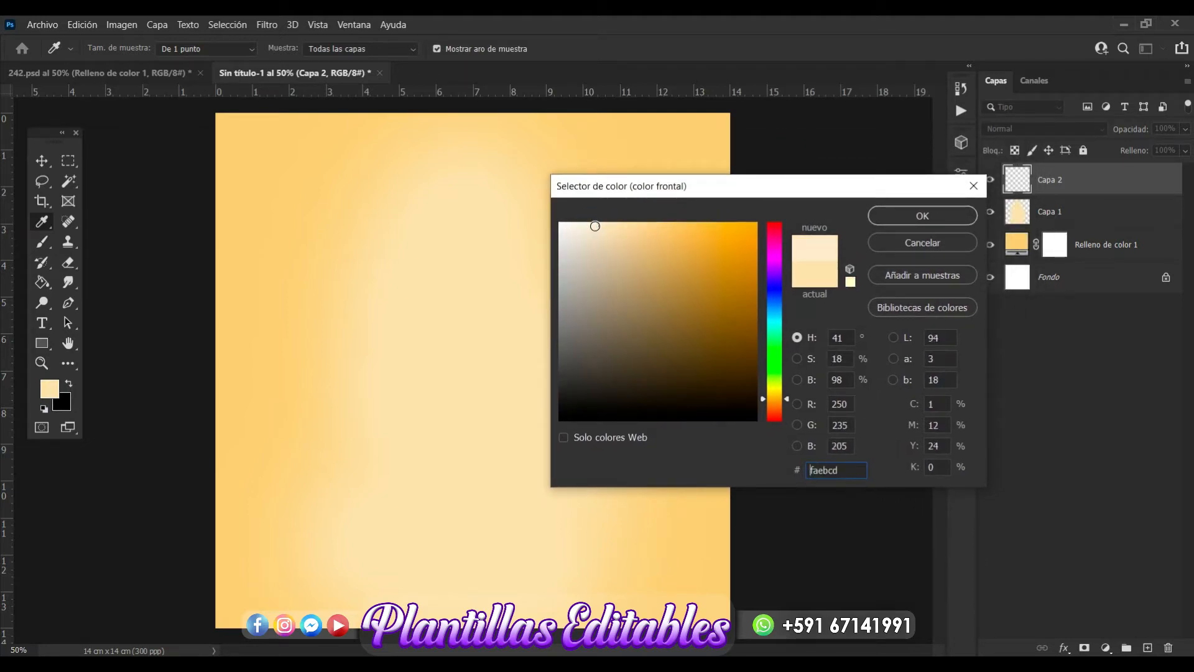
{"action": "left_click", "coordinate": [940, 212]}
{"action": "key", "text": "b"}
- Paint a lighter cream glow over the centre and lower middle of the canvas on Capa 2
{"action": "left_click_drag", "start_coordinate": [426, 381], "coordinate": [447, 337]}
{"action": "mouse_move", "coordinate": [453, 294]}
{"action": "left_mouse_down"}
{"action": "mouse_move", "coordinate": [483, 336]}
{"action": "mouse_move", "coordinate": [527, 516]}
{"action": "mouse_move", "coordinate": [462, 495]}
{"action": "mouse_move", "coordinate": [454, 467]}
{"action": "mouse_move", "coordinate": [430, 456]}
{"action": "mouse_move", "coordinate": [388, 495]}
{"action": "mouse_move", "coordinate": [390, 521]}
{"action": "mouse_move", "coordinate": [452, 519]}
{"action": "mouse_move", "coordinate": [553, 553]}
{"action": "mouse_move", "coordinate": [514, 584]}
{"action": "mouse_move", "coordinate": [381, 563]}
{"action": "mouse_move", "coordinate": [460, 472]}
{"action": "mouse_move", "coordinate": [476, 517]}
{"action": "left_mouse_up"}
{"action": "left_click_drag", "start_coordinate": [475, 524], "coordinate": [489, 335]}
{"action": "left_click", "coordinate": [488, 334]}
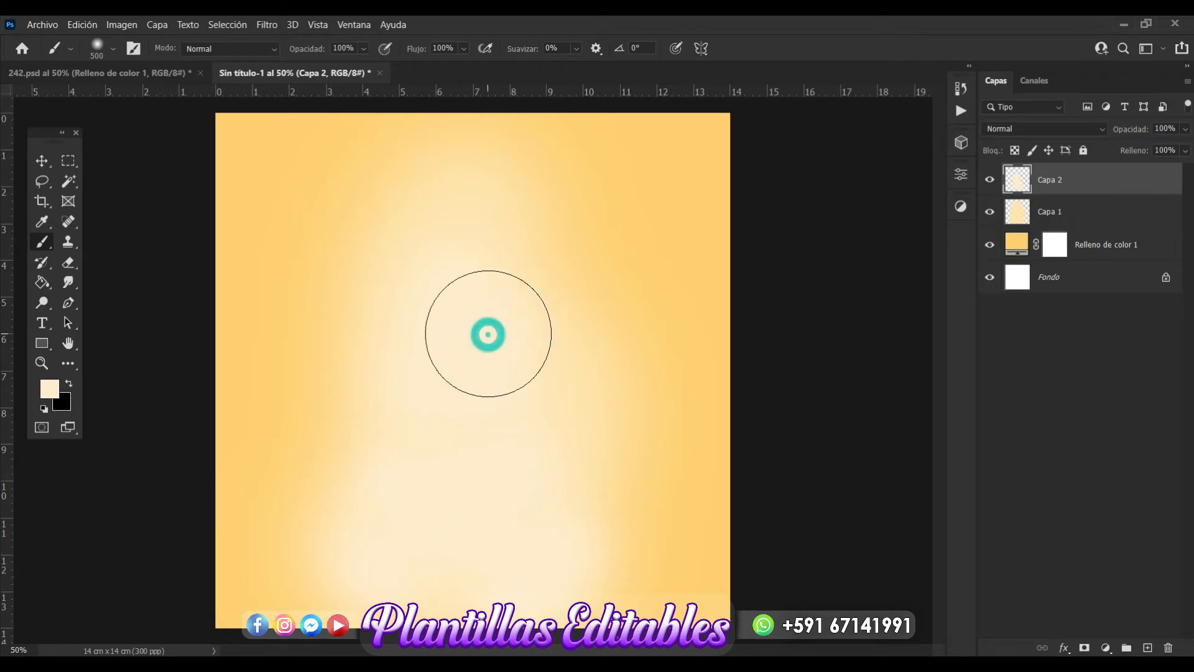
{"action": "left_click", "coordinate": [43, 163]}
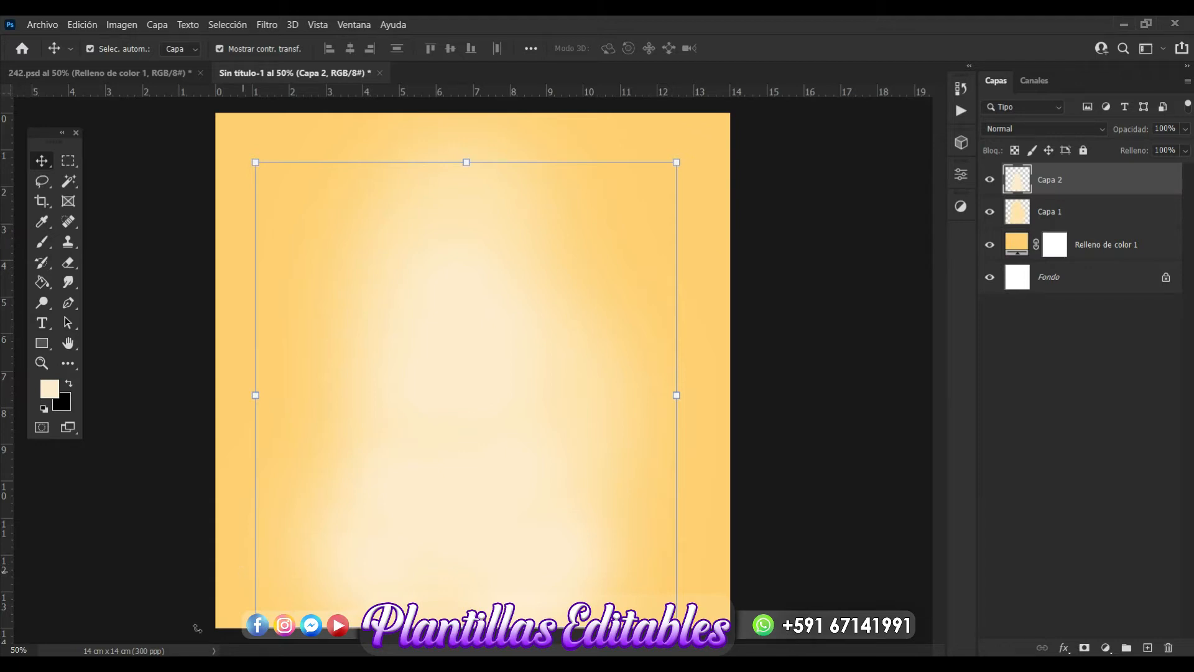
- Place the teddy bear image 3 from the tarjeta 6 folder into the new document
{"action": "left_click", "coordinate": [177, 664]}
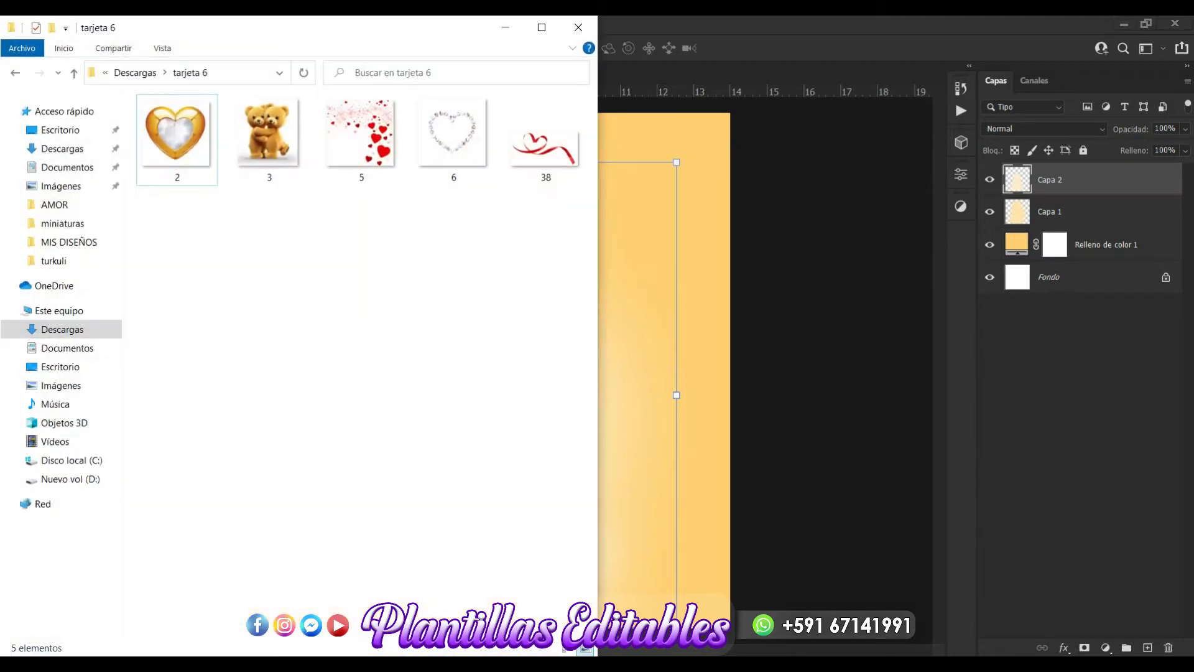
{"action": "left_click", "coordinate": [329, 306]}
{"action": "left_click_drag", "start_coordinate": [273, 138], "coordinate": [641, 328]}
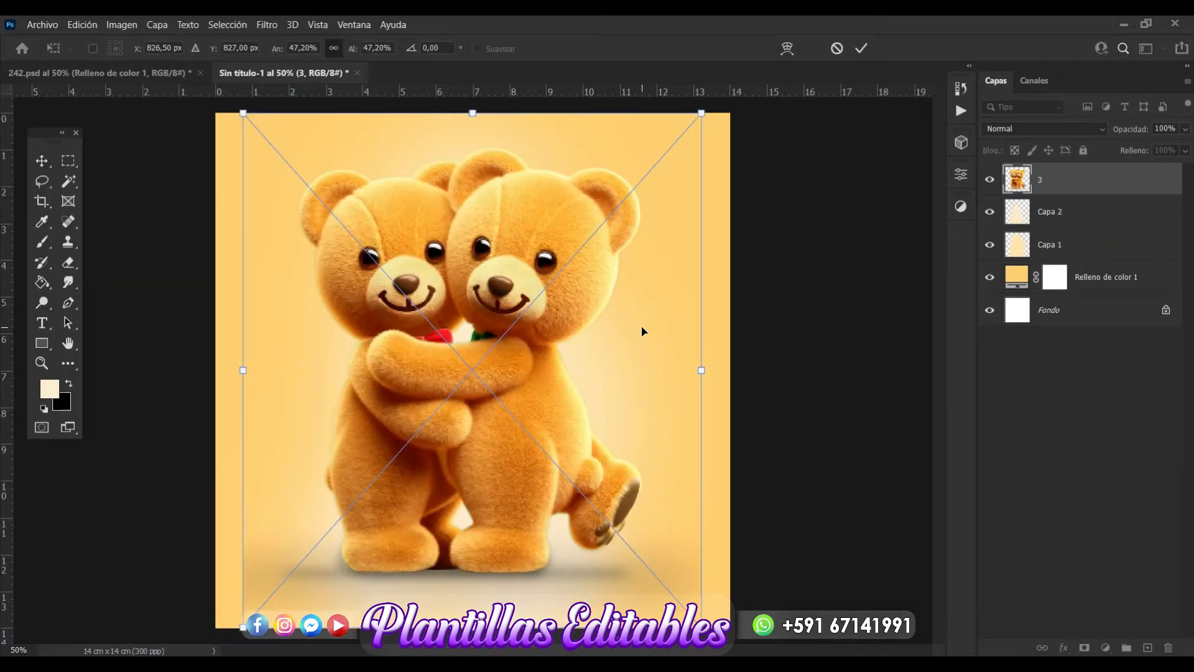
{"action": "key", "text": "Return"}
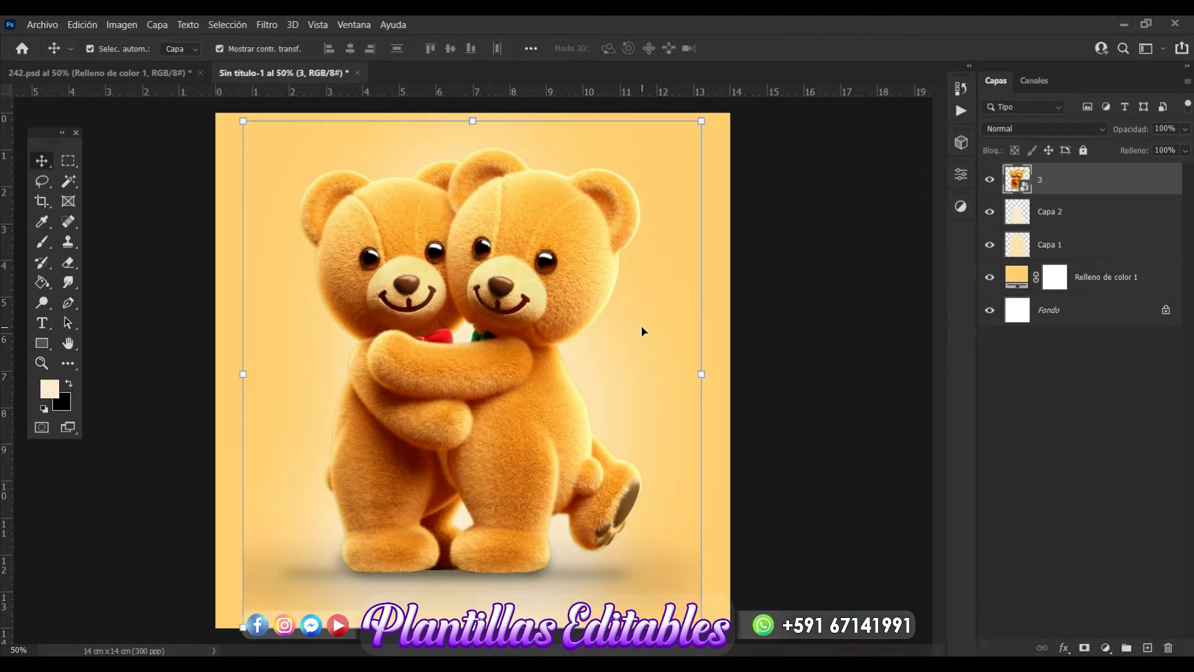
- Scale the teddy bears down slightly and position them horizontally centred near the bottom of the canvas
{"action": "left_click_drag", "start_coordinate": [703, 120], "coordinate": [648, 196]}
{"action": "left_click_drag", "start_coordinate": [491, 395], "coordinate": [513, 420]}
{"action": "key", "text": "Return"}
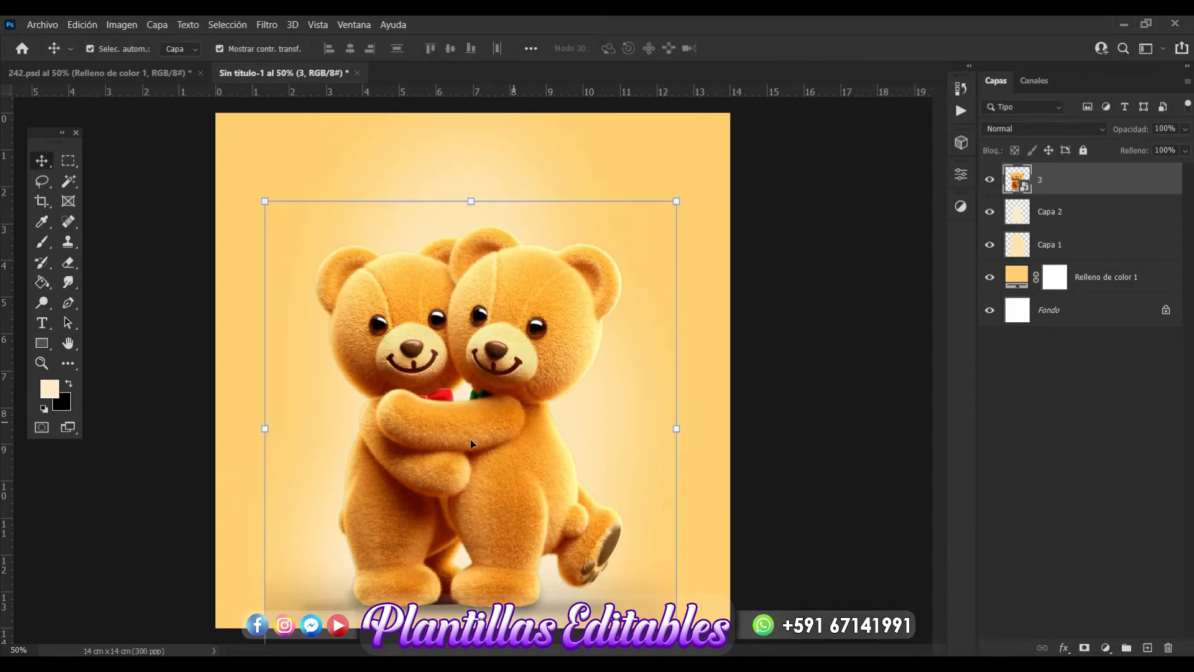
{"action": "left_click_drag", "start_coordinate": [480, 464], "coordinate": [492, 468]}
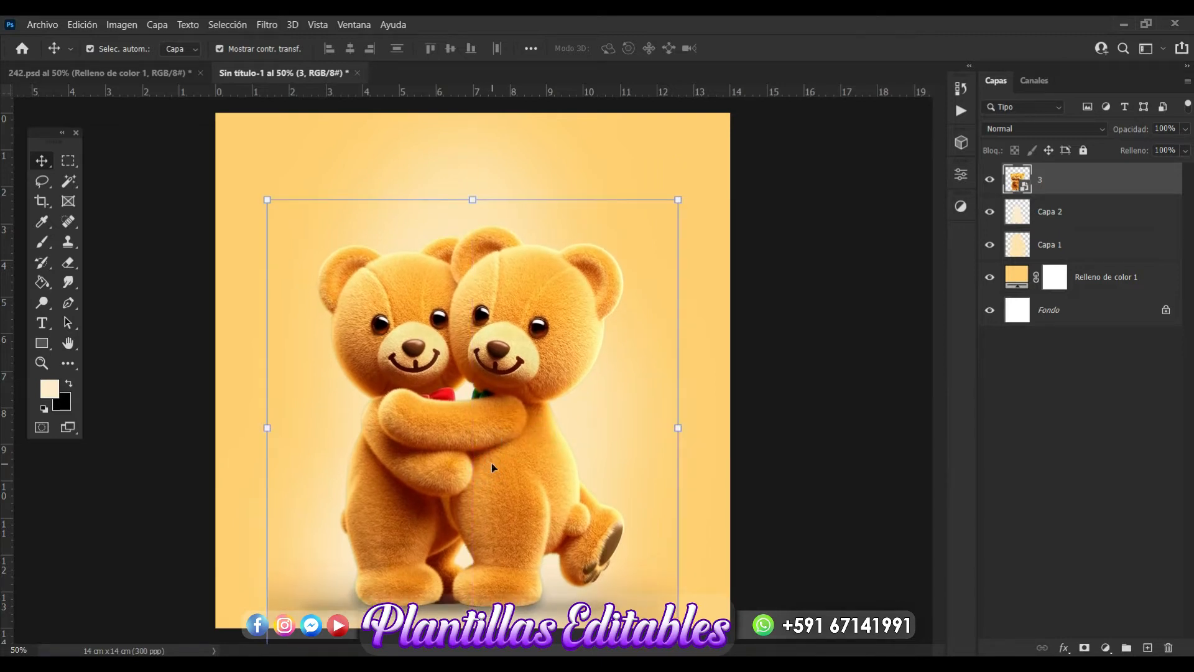
{"action": "left_click", "coordinate": [843, 447]}
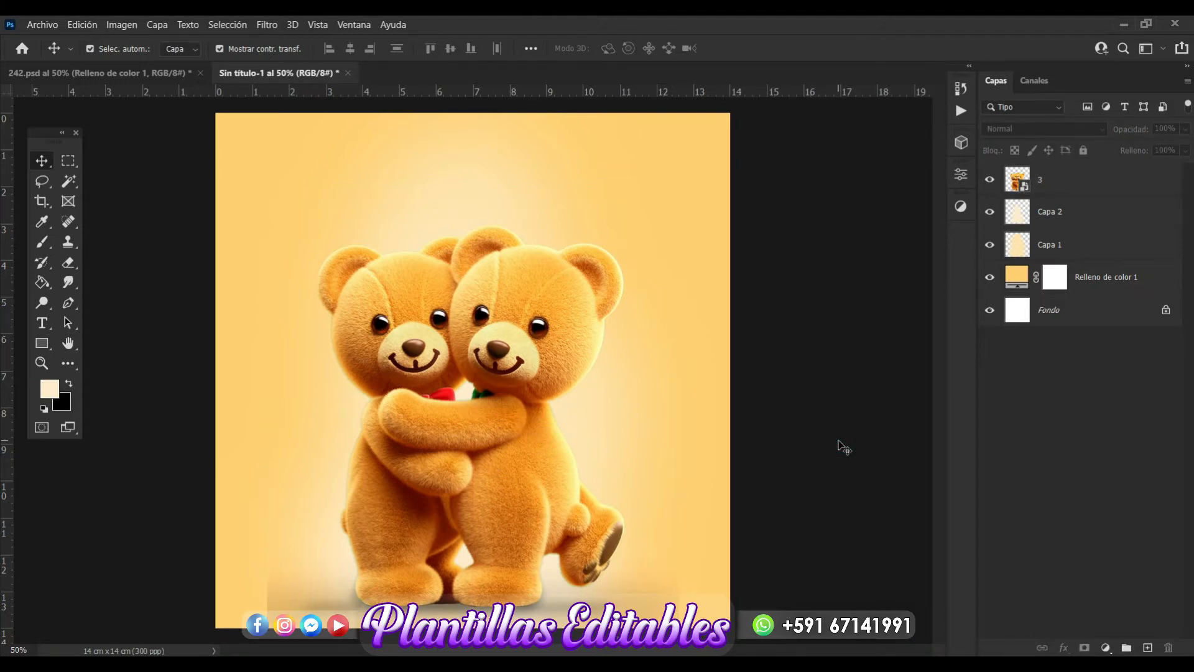
- Add a layer mask to the teddy bear layer 3
{"action": "key", "text": "ctrl+plus"}
{"action": "key", "text": "ctrl+plus"}
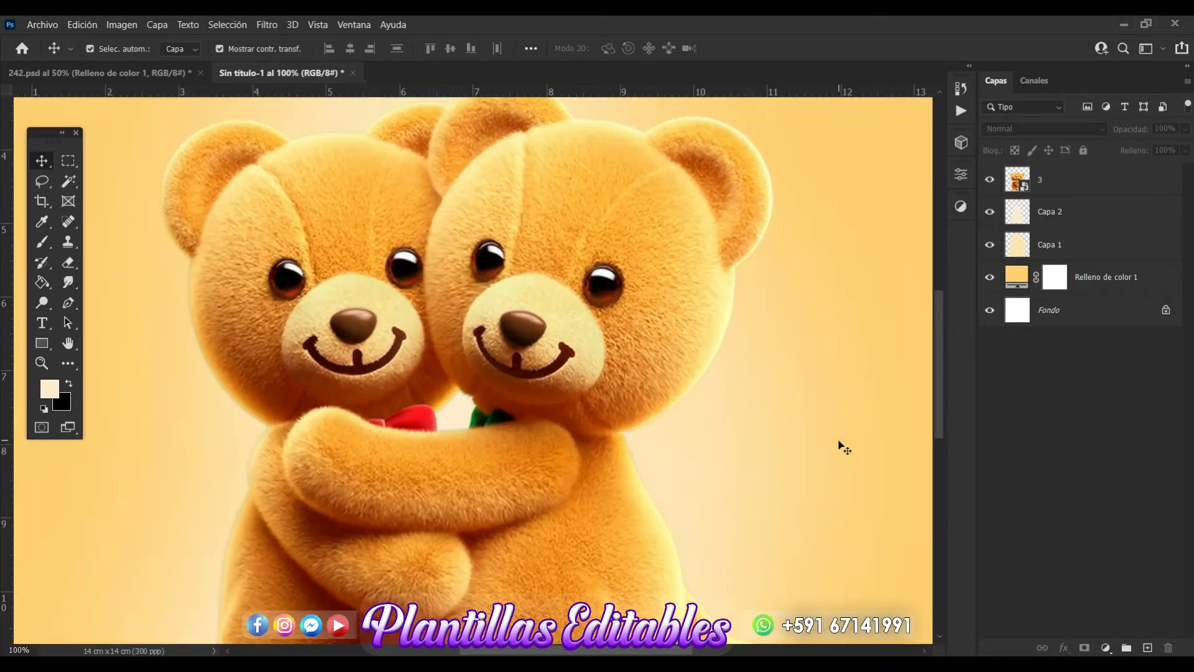
{"action": "scroll", "coordinate": [843, 446], "scroll_direction": "down", "scroll_amount": 5}
{"action": "scroll", "coordinate": [843, 447], "scroll_direction": "left", "scroll_amount": 3}
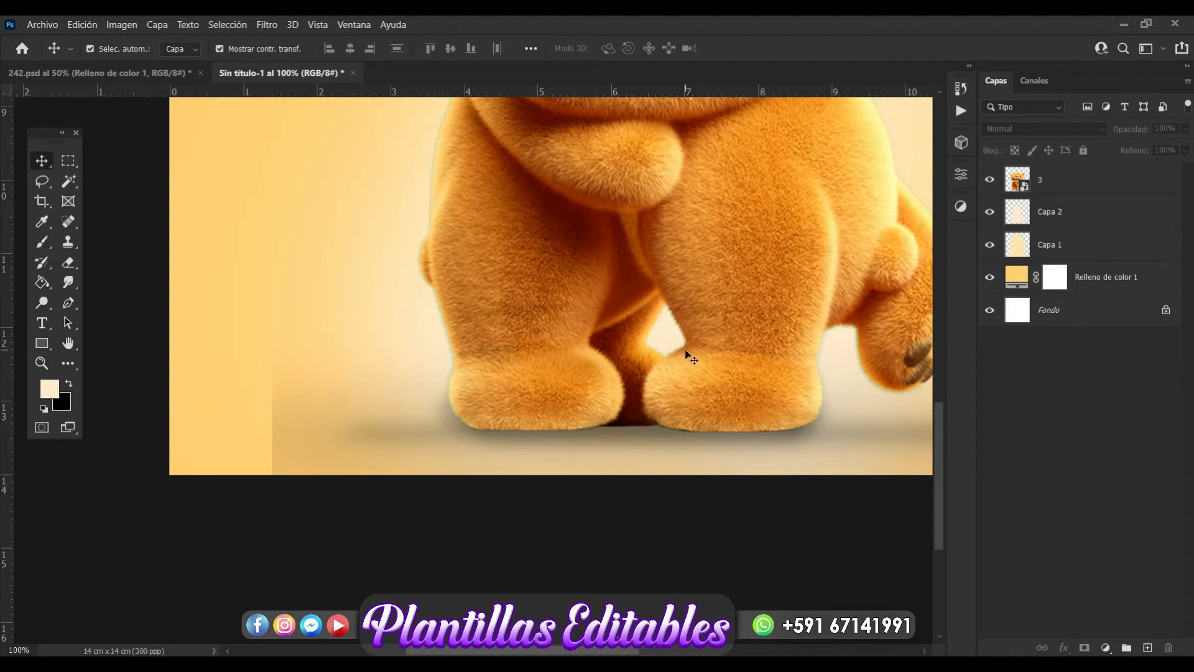
{"action": "left_click", "coordinate": [1042, 194]}
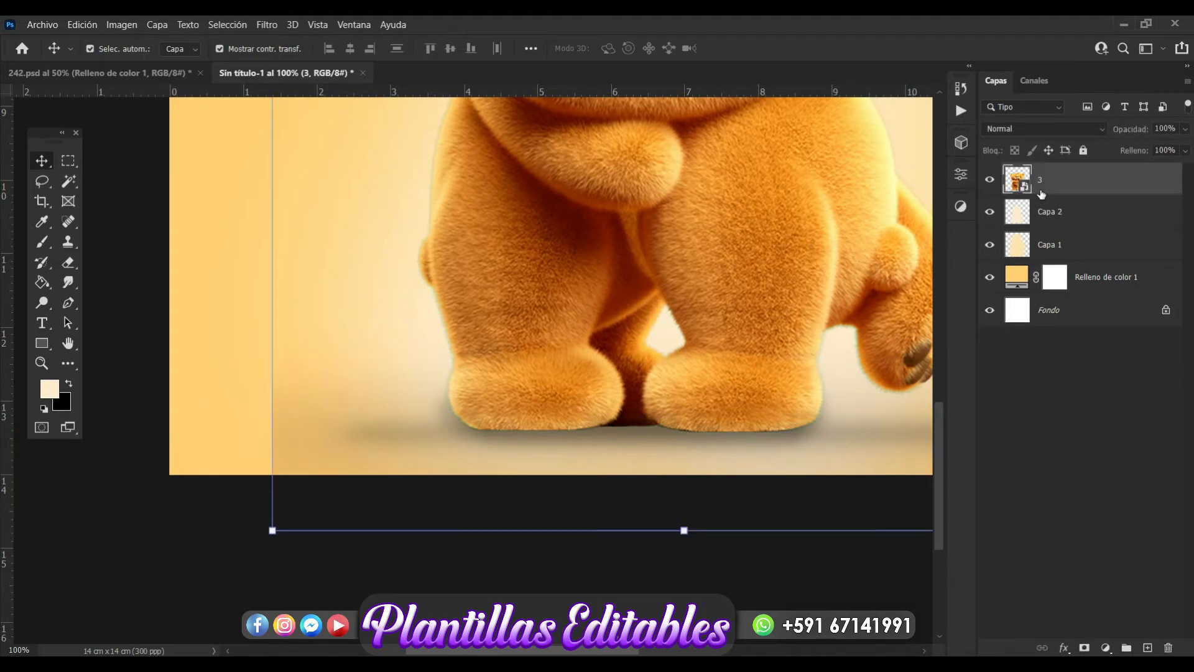
{"action": "left_click", "coordinate": [1084, 649]}
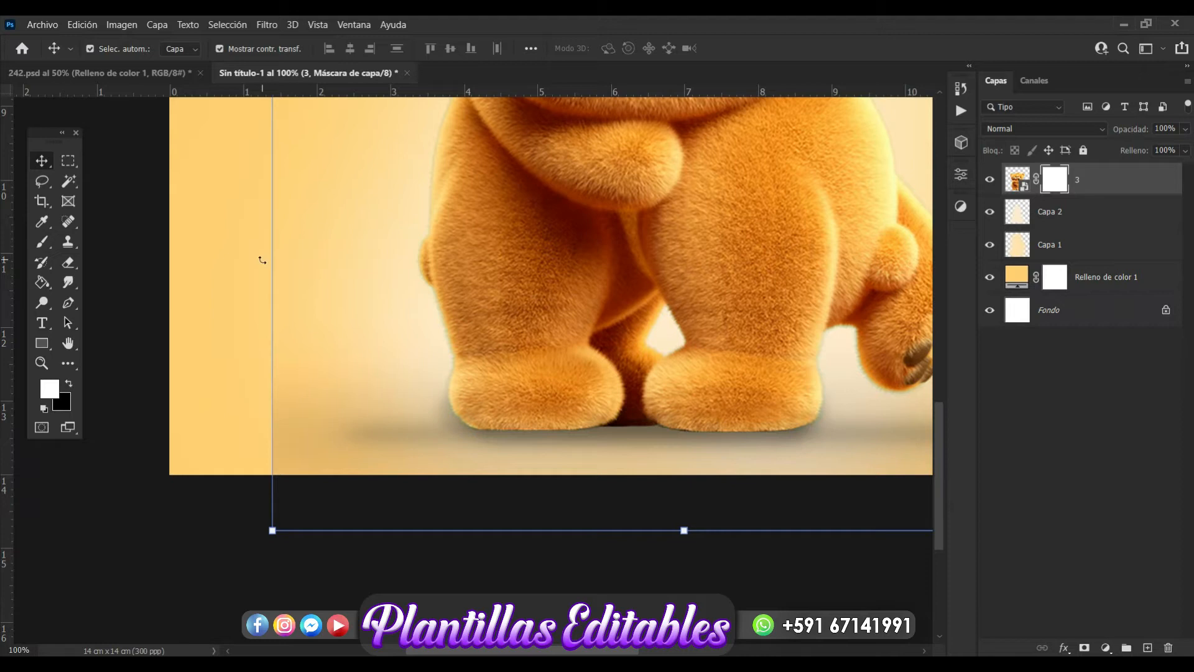
- Erase the hard left edge of the teddy bear image near the floor on its mask with a soft 197 px eraser
{"action": "left_click", "coordinate": [69, 263]}
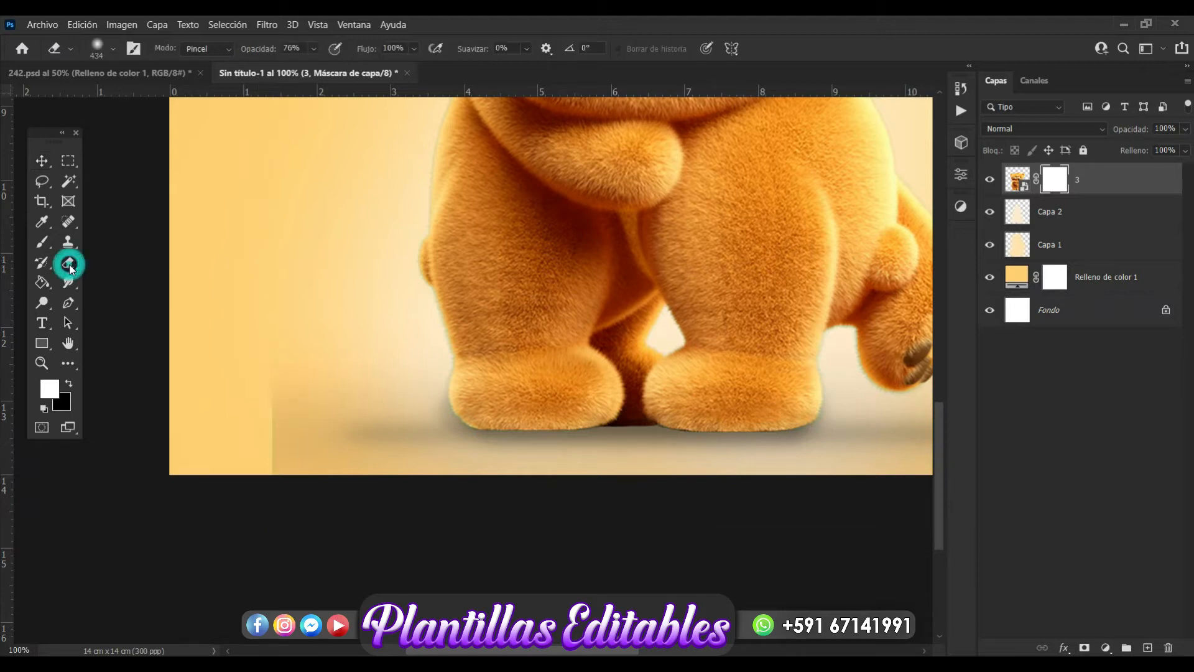
{"action": "left_click", "coordinate": [114, 50]}
{"action": "left_click_drag", "start_coordinate": [201, 99], "coordinate": [162, 103]}
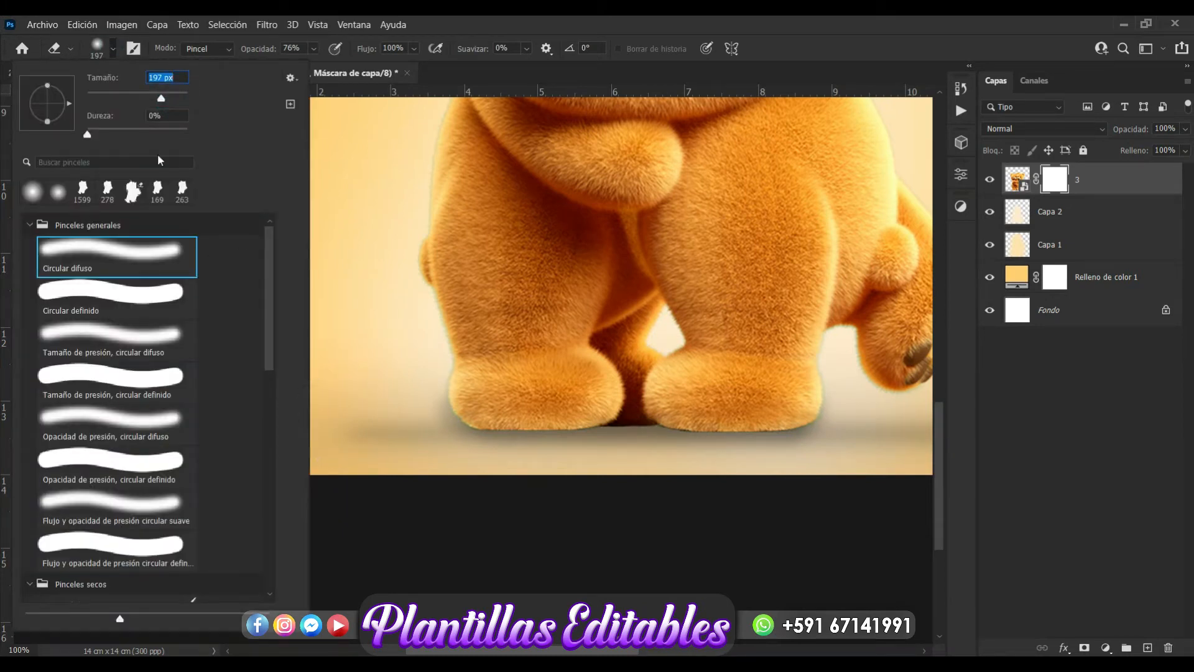
{"action": "left_click", "coordinate": [99, 50]}
{"action": "mouse_move", "coordinate": [283, 430]}
{"action": "left_mouse_down"}
{"action": "mouse_move", "coordinate": [267, 386]}
{"action": "mouse_move", "coordinate": [355, 494]}
{"action": "mouse_move", "coordinate": [271, 481]}
{"action": "mouse_move", "coordinate": [283, 412]}
{"action": "mouse_move", "coordinate": [284, 430]}
{"action": "mouse_move", "coordinate": [264, 376]}
{"action": "mouse_move", "coordinate": [285, 360]}
{"action": "left_mouse_up"}
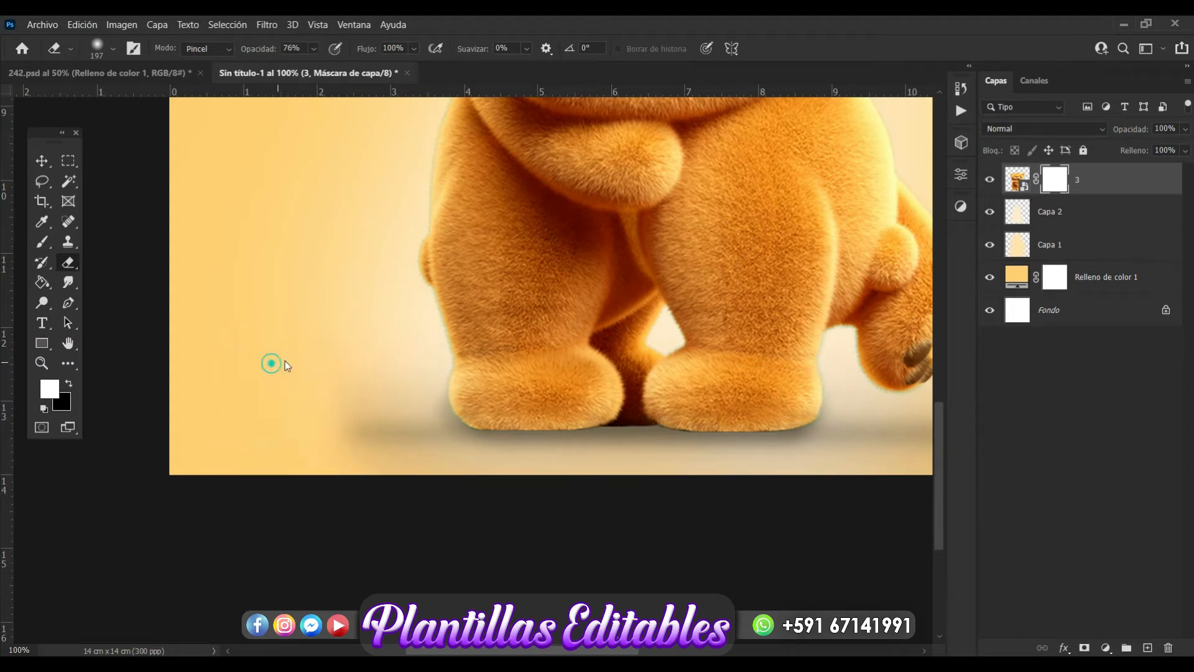
- Raise the eraser opacity to 100% and erase the outer floor shadow and leftover background around the bears' feet on the mask
{"action": "left_click", "coordinate": [314, 48]}
{"action": "left_click_drag", "start_coordinate": [326, 66], "coordinate": [367, 70]}
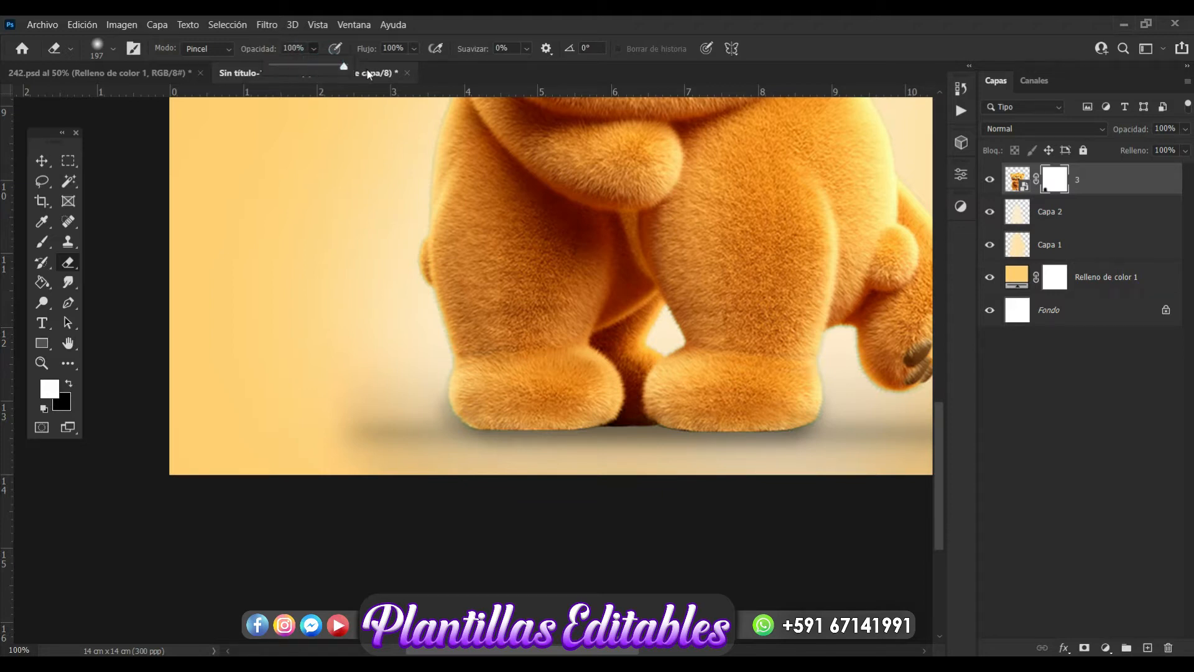
{"action": "left_click_drag", "start_coordinate": [366, 440], "coordinate": [383, 465]}
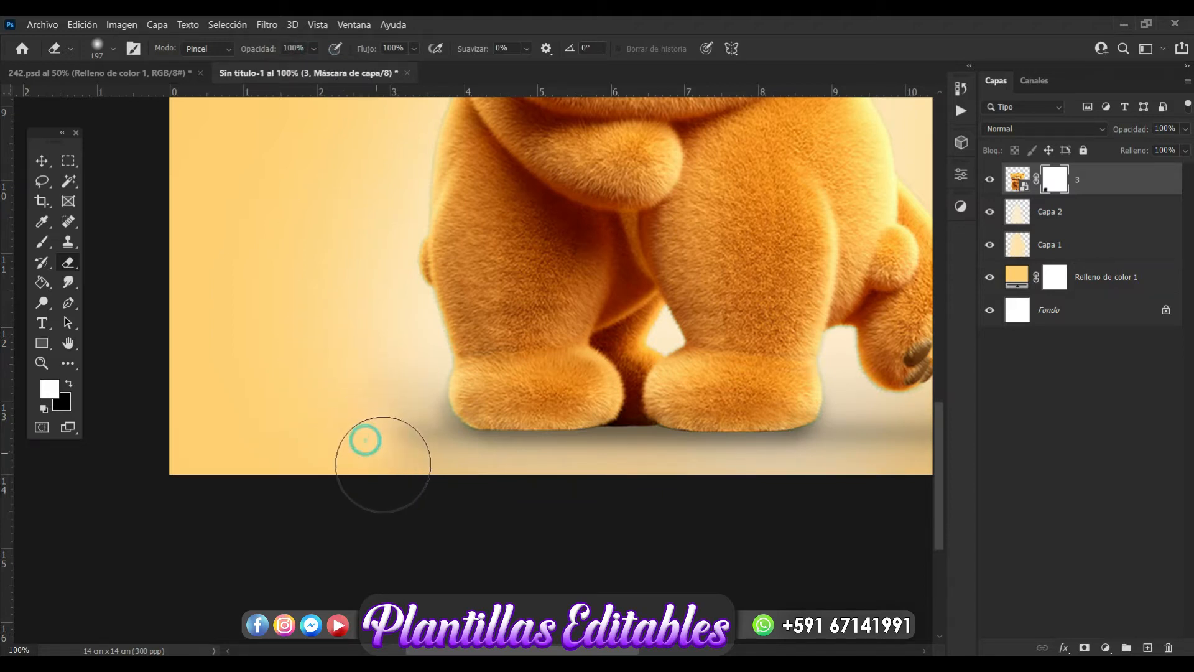
{"action": "scroll", "coordinate": [480, 511], "scroll_direction": "right", "scroll_amount": 2}
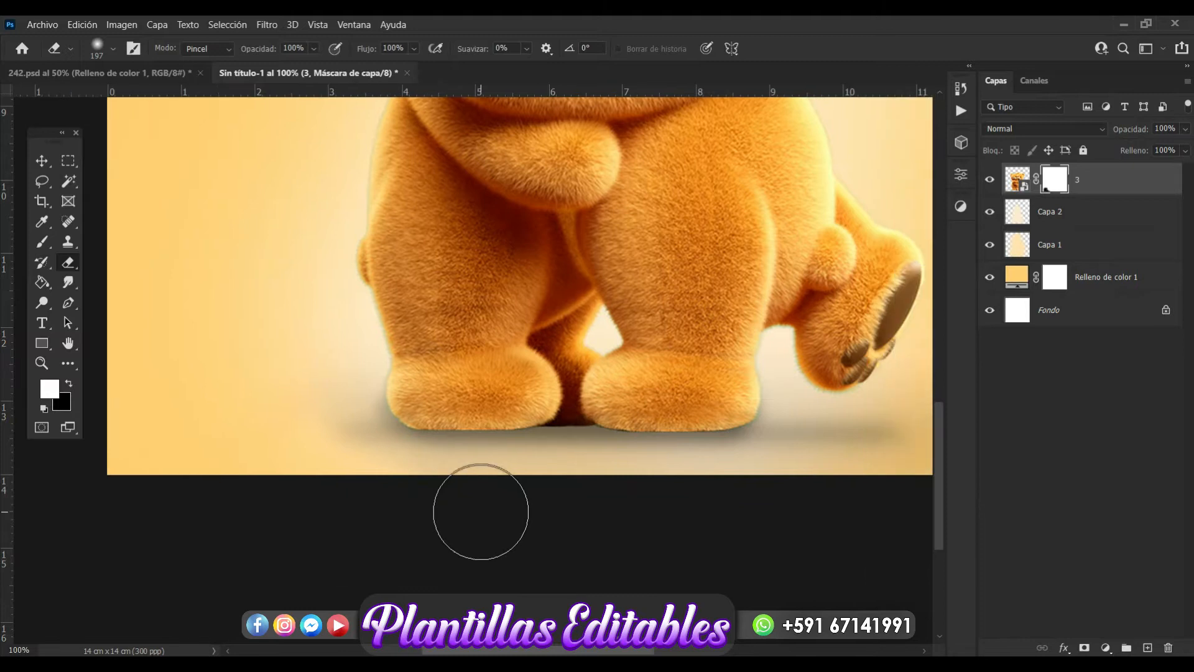
{"action": "scroll", "coordinate": [481, 511], "scroll_direction": "right", "scroll_amount": 3}
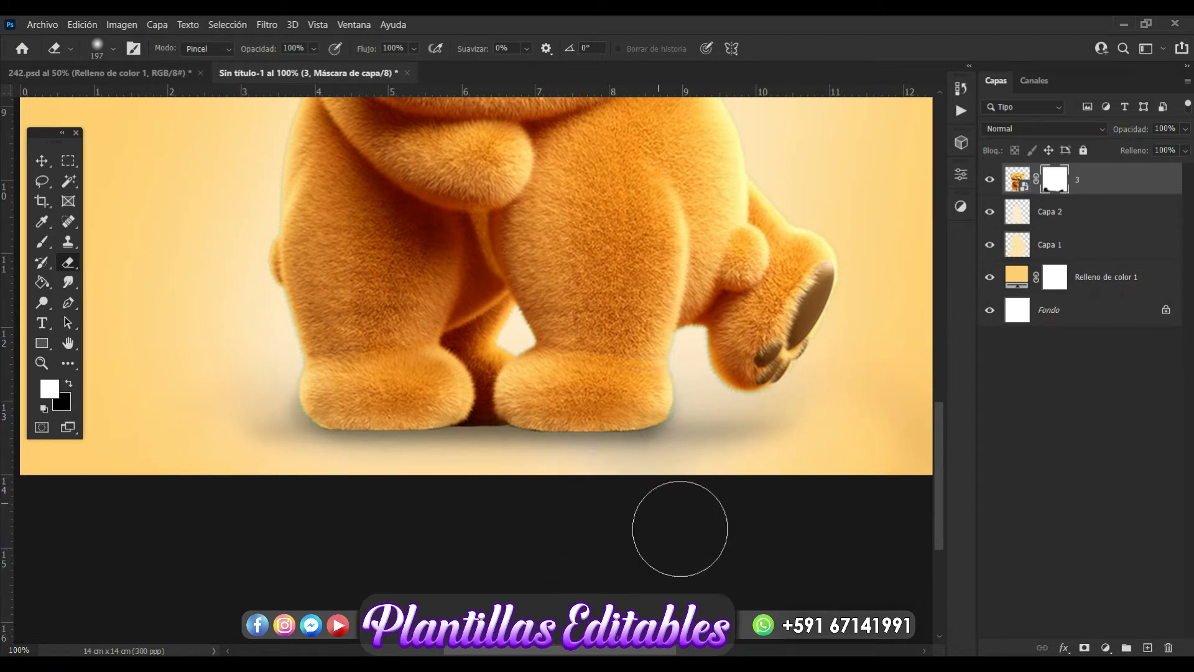
- Lower the eraser opacity to 46% and soften the remaining floor shadow beside and below the bears' feet on the mask
{"action": "left_click", "coordinate": [314, 47]}
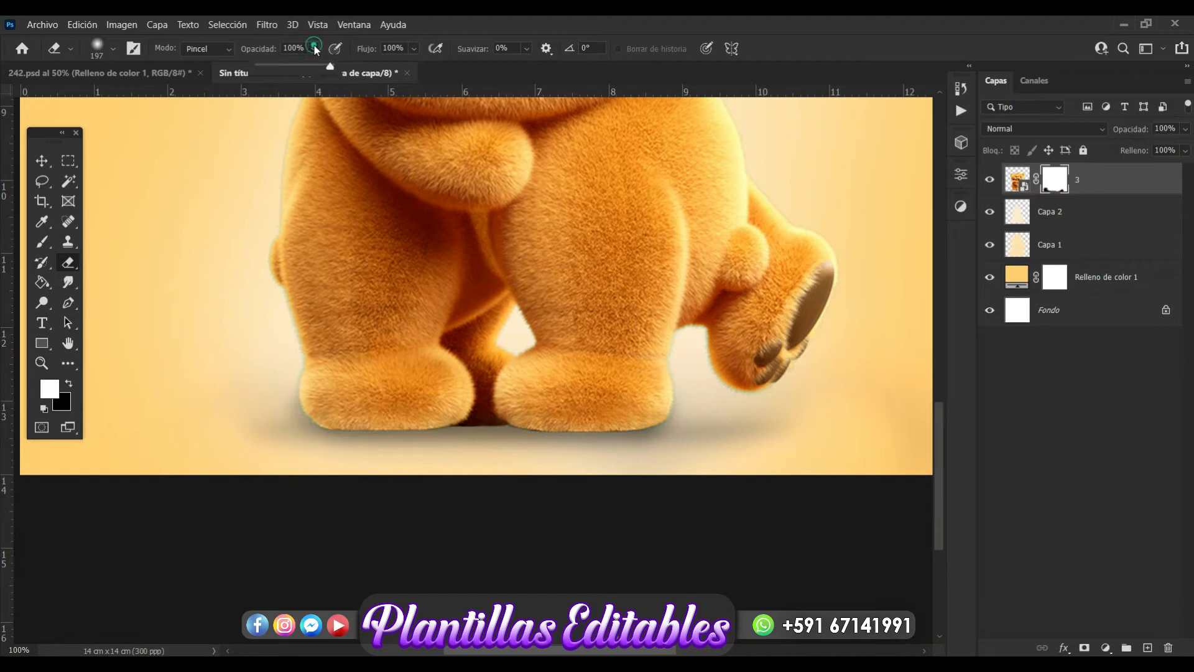
{"action": "left_click", "coordinate": [292, 65]}
{"action": "left_click", "coordinate": [816, 429]}
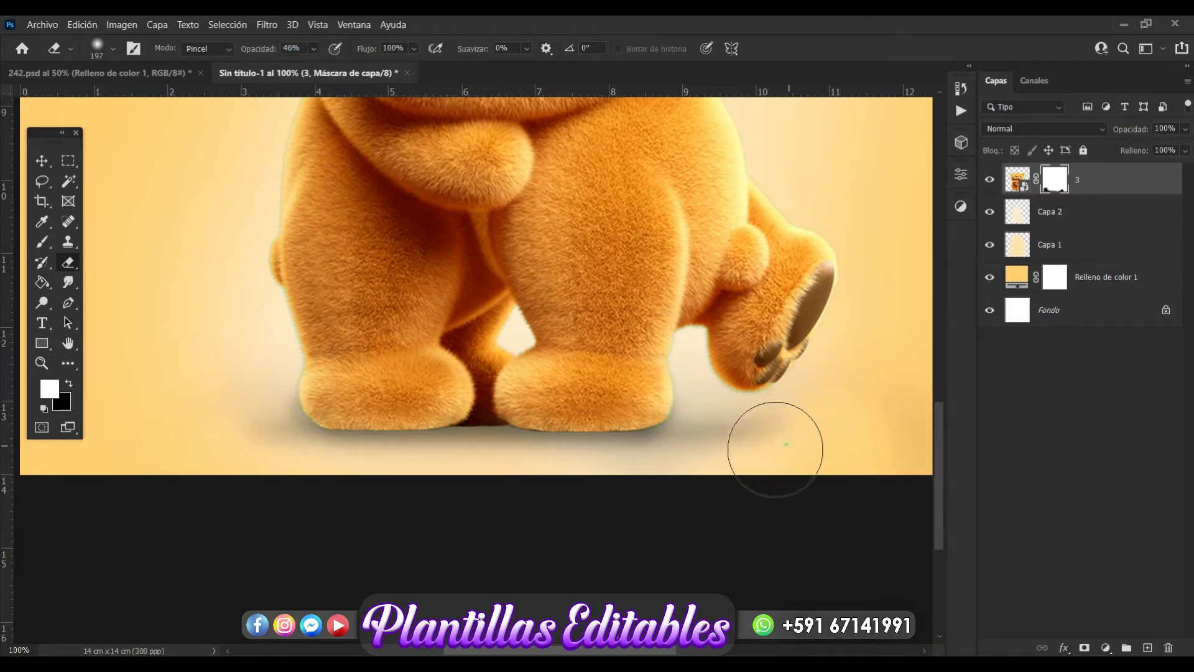
{"action": "left_click", "coordinate": [753, 458]}
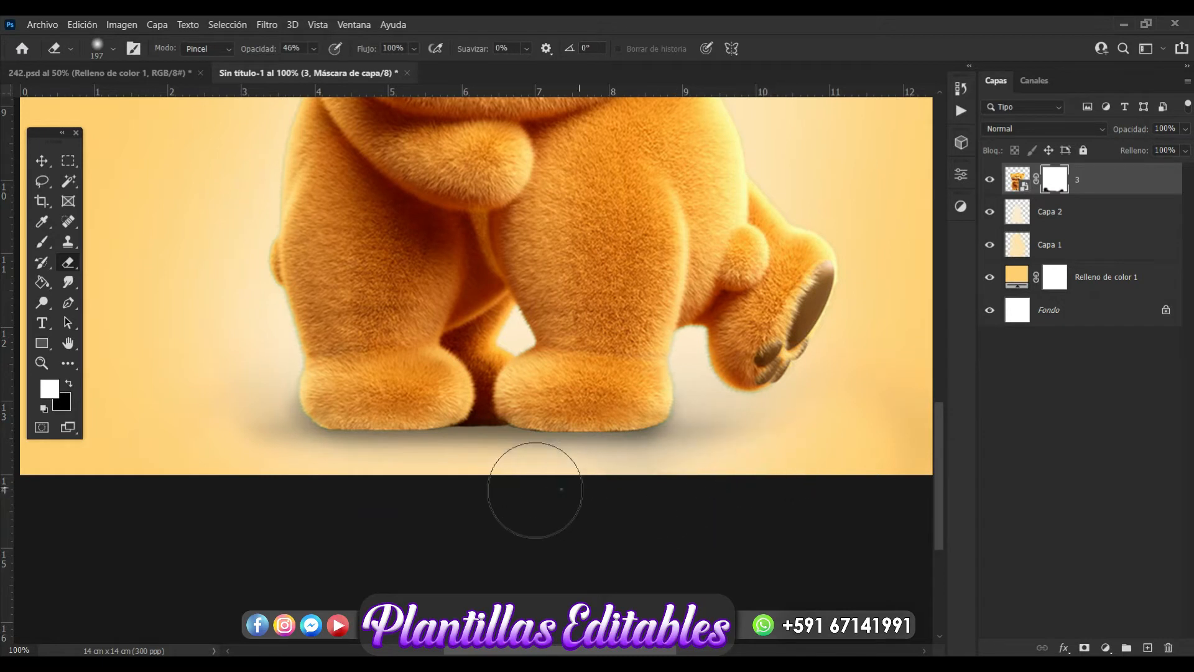
{"action": "left_click", "coordinate": [308, 496]}
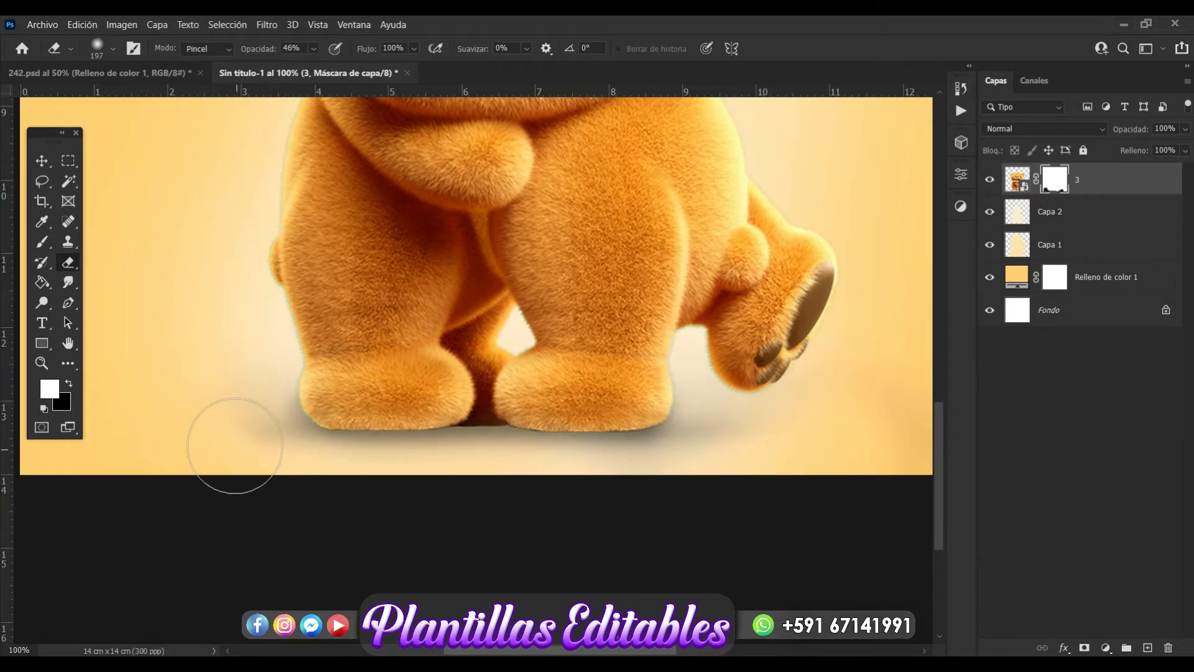
{"action": "left_click", "coordinate": [43, 160]}
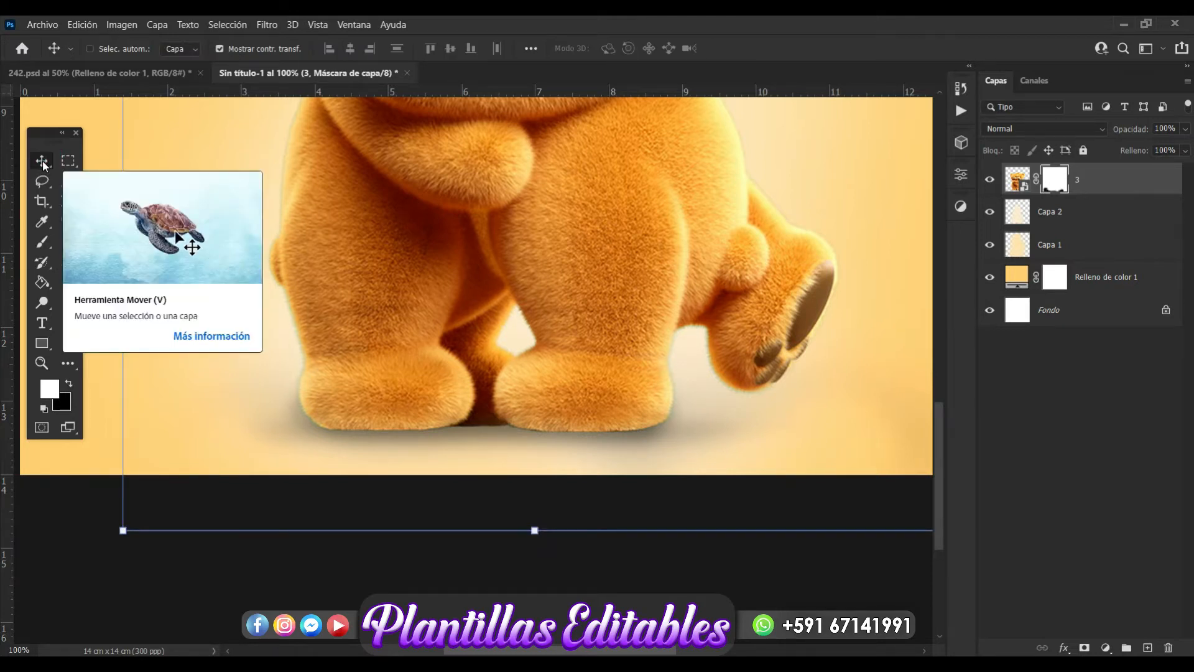
{"action": "key", "text": "ctrl+minus"}
{"action": "key", "text": "ctrl+minus"}
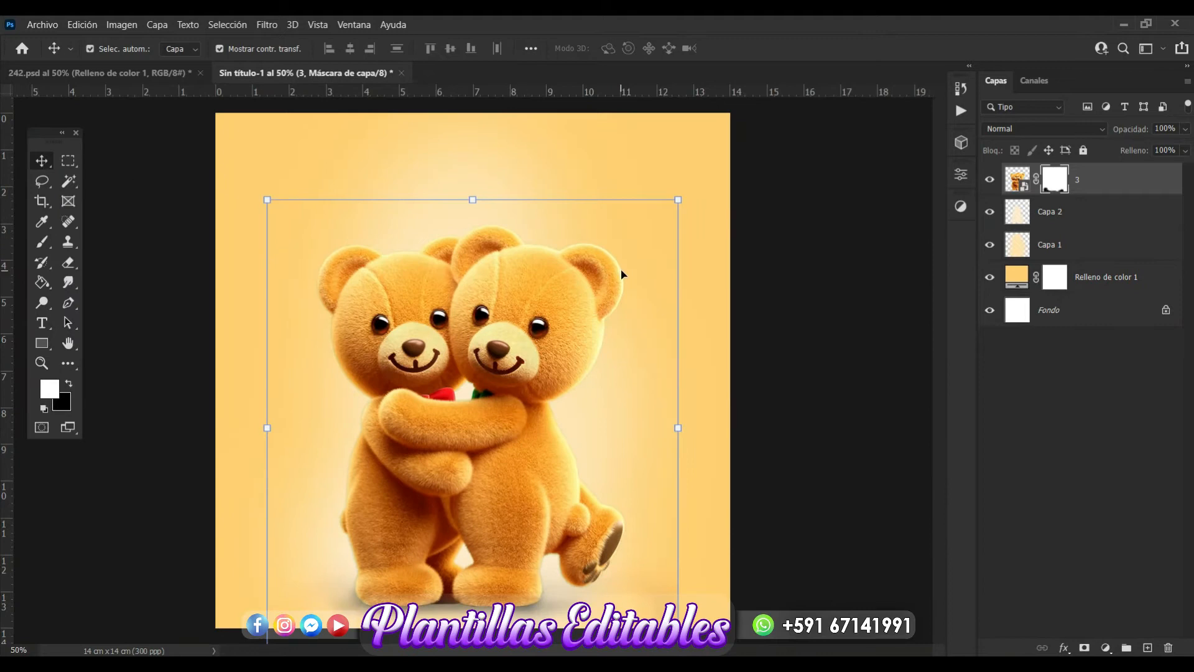
{"action": "left_click", "coordinate": [809, 335]}
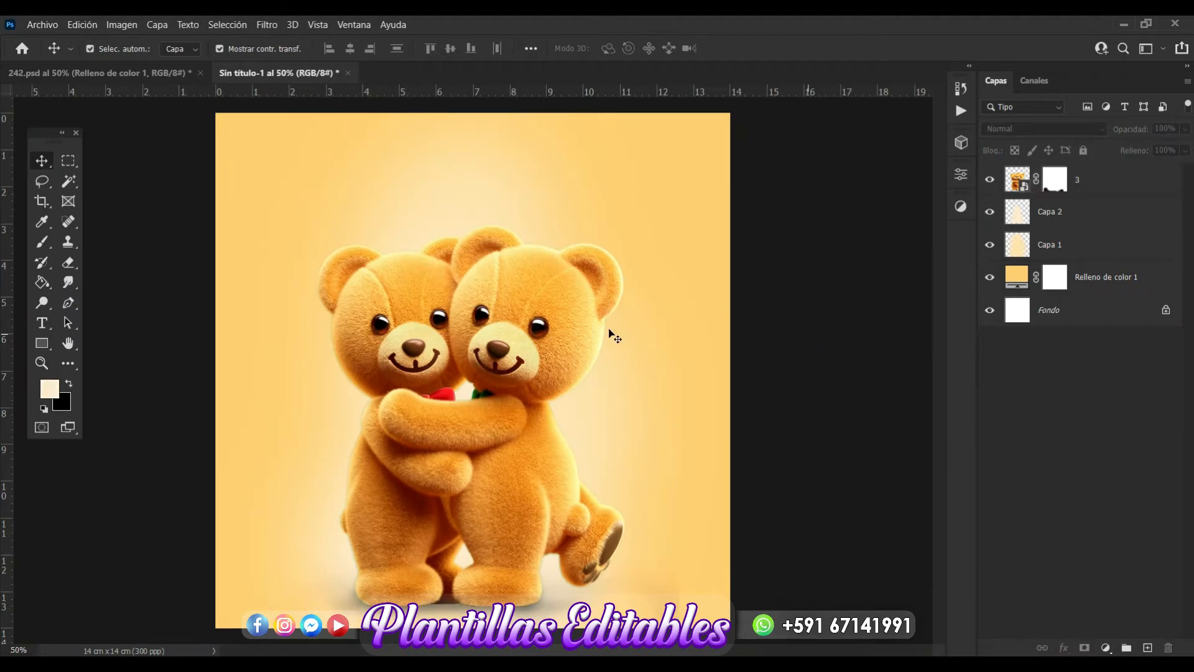
- Scale the masked teddy bears down a little more and recentre them horizontally near the bottom edge of the canvas
{"action": "left_click", "coordinate": [583, 334]}
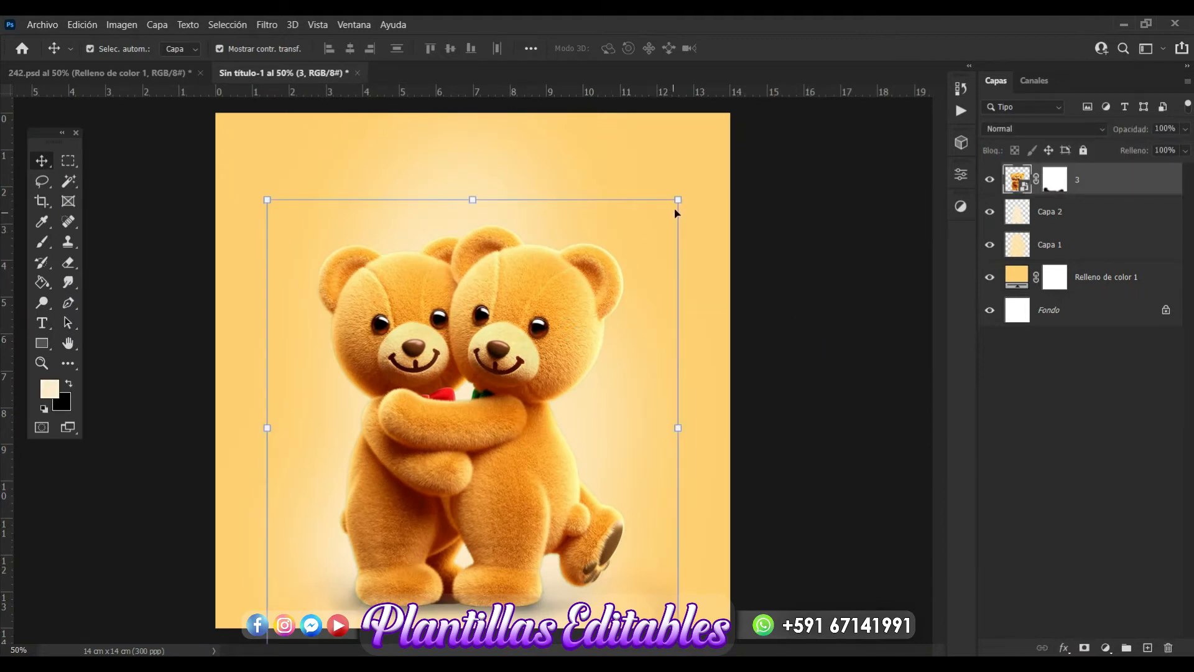
{"action": "left_click_drag", "start_coordinate": [678, 199], "coordinate": [644, 245]}
{"action": "left_click_drag", "start_coordinate": [499, 421], "coordinate": [516, 415]}
{"action": "left_click_drag", "start_coordinate": [471, 230], "coordinate": [471, 223]}
{"action": "key", "text": "Return"}
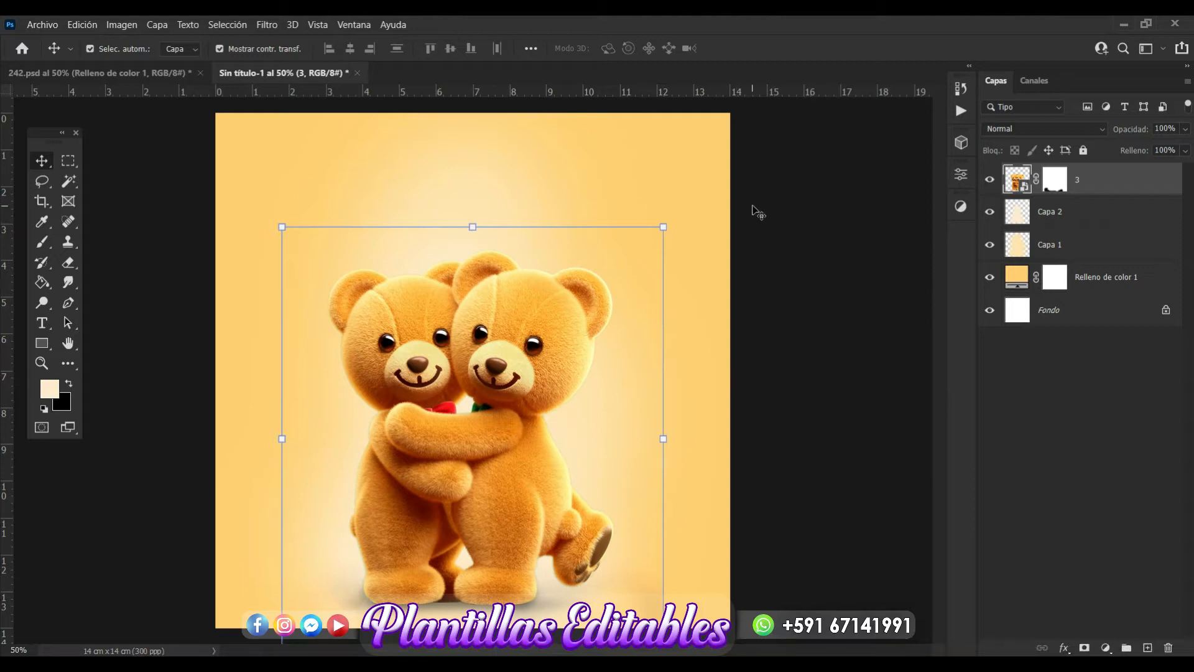
- Place the hearts and sparkles image 5 from the tarjeta 6 folder into the document
{"action": "key", "text": "alt+Tab"}
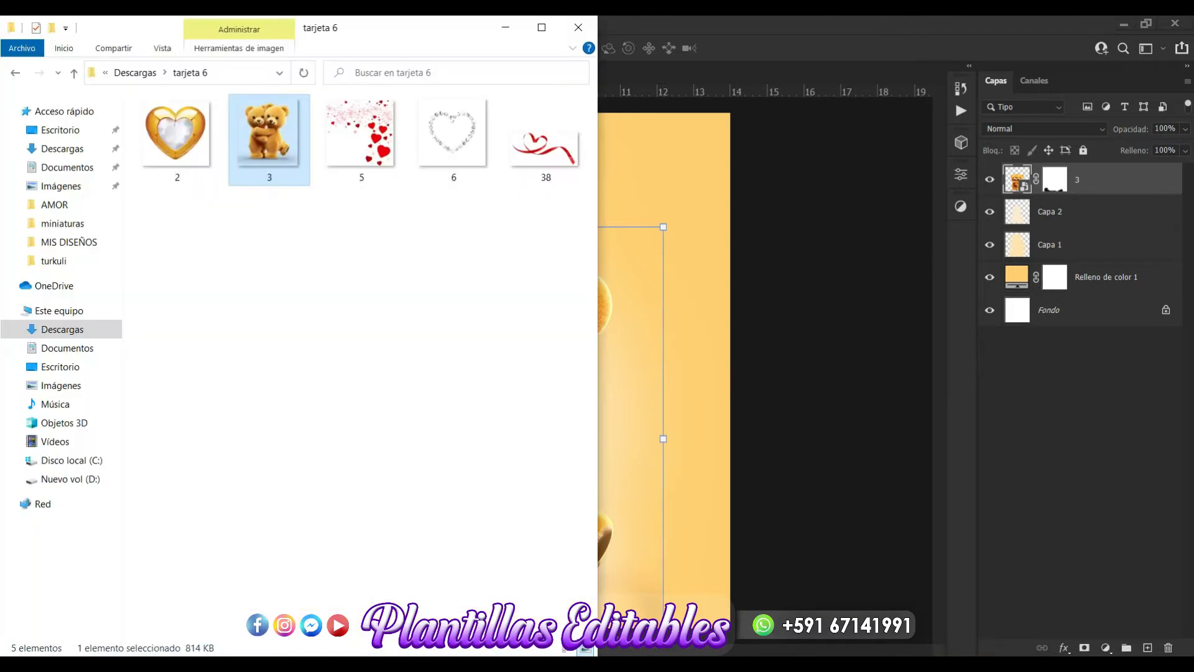
{"action": "left_click", "coordinate": [371, 128]}
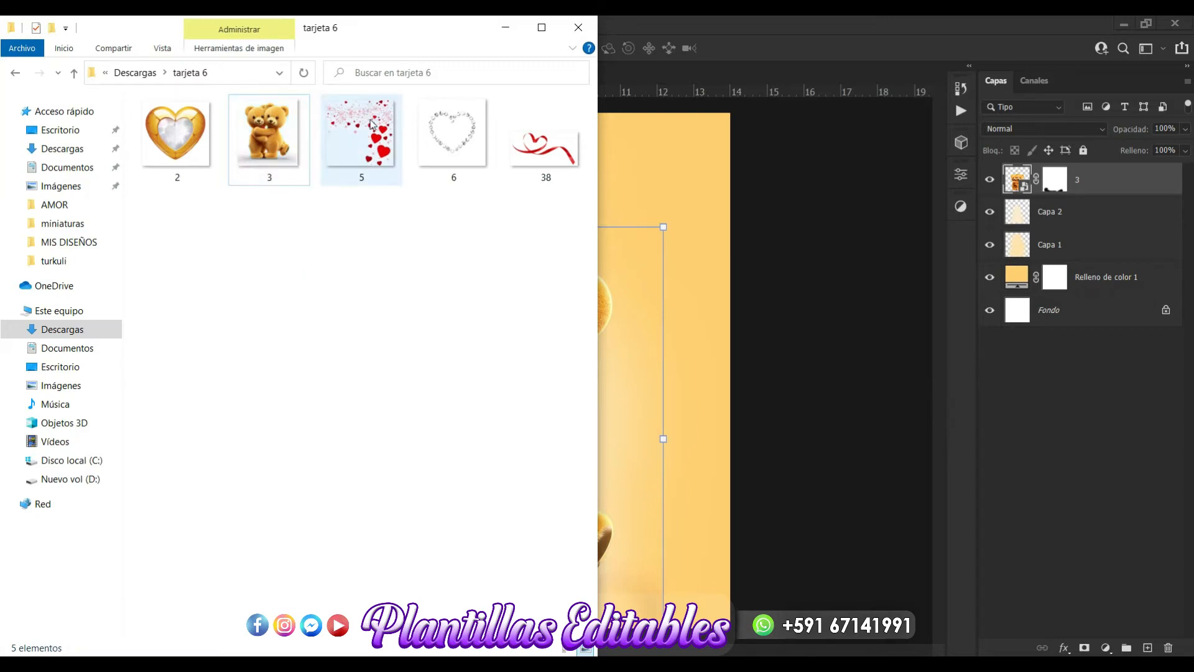
{"action": "left_click_drag", "start_coordinate": [372, 127], "coordinate": [670, 388]}
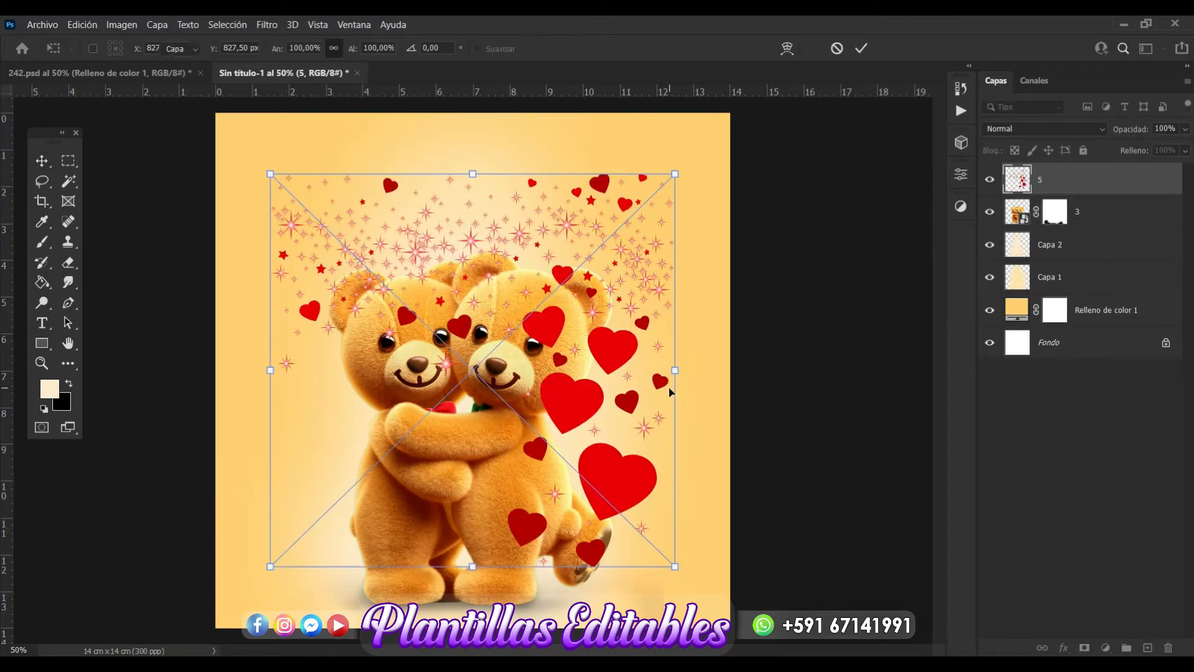
{"action": "key", "text": "Return"}
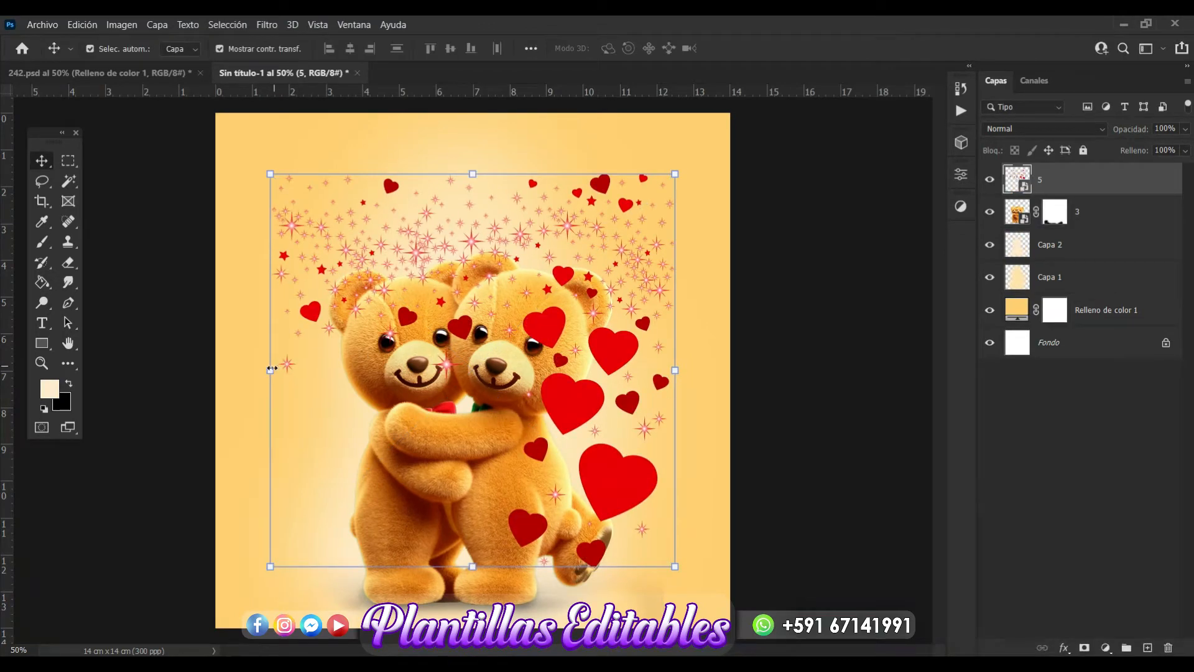
- Enlarge the hearts image to 125.62% to span nearly the full canvas width and move its layer below teddy bear layer 3
{"action": "left_click_drag", "start_coordinate": [270, 370], "coordinate": [221, 379]}
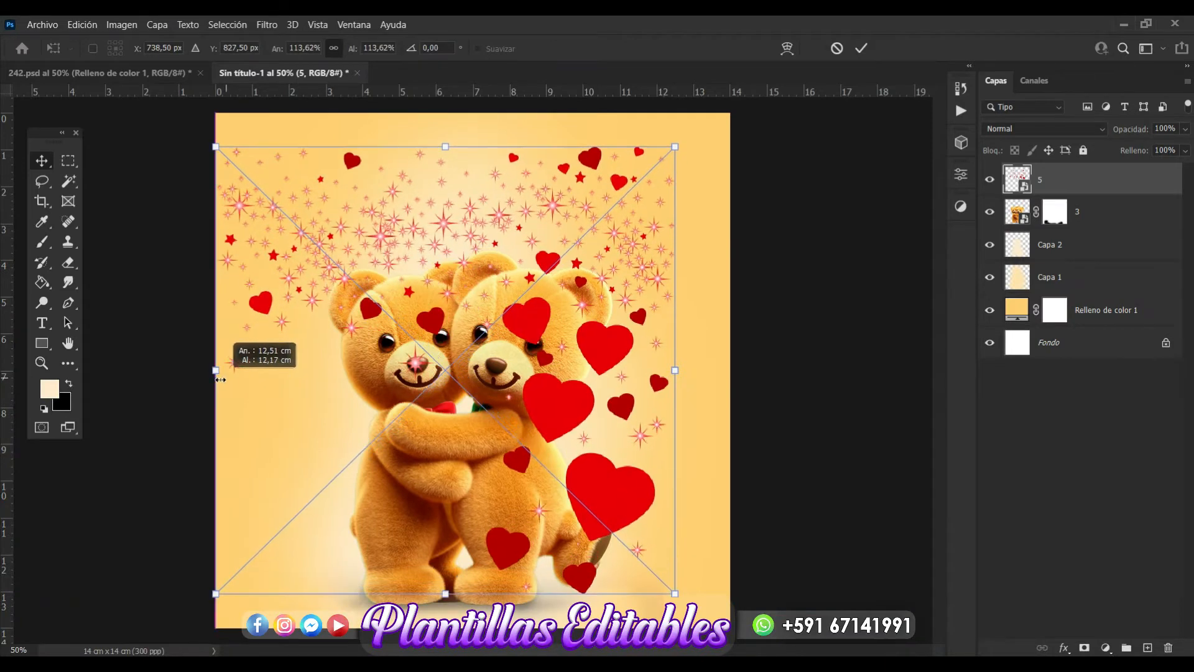
{"action": "left_click_drag", "start_coordinate": [677, 369], "coordinate": [725, 370]}
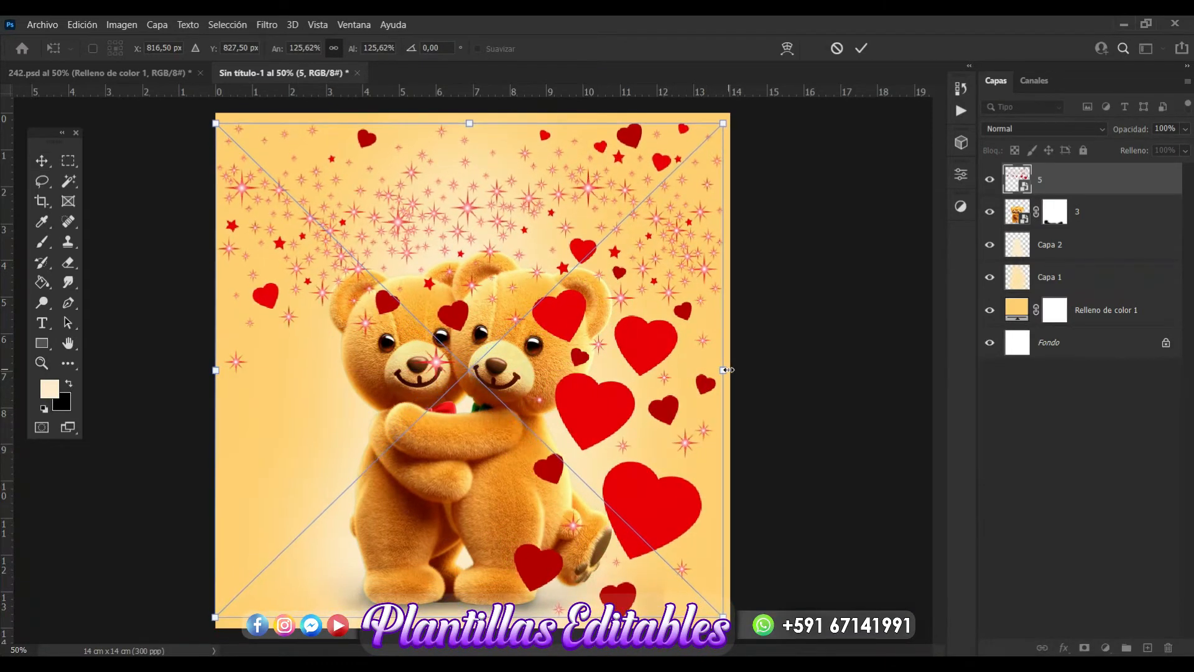
{"action": "key", "text": "Return"}
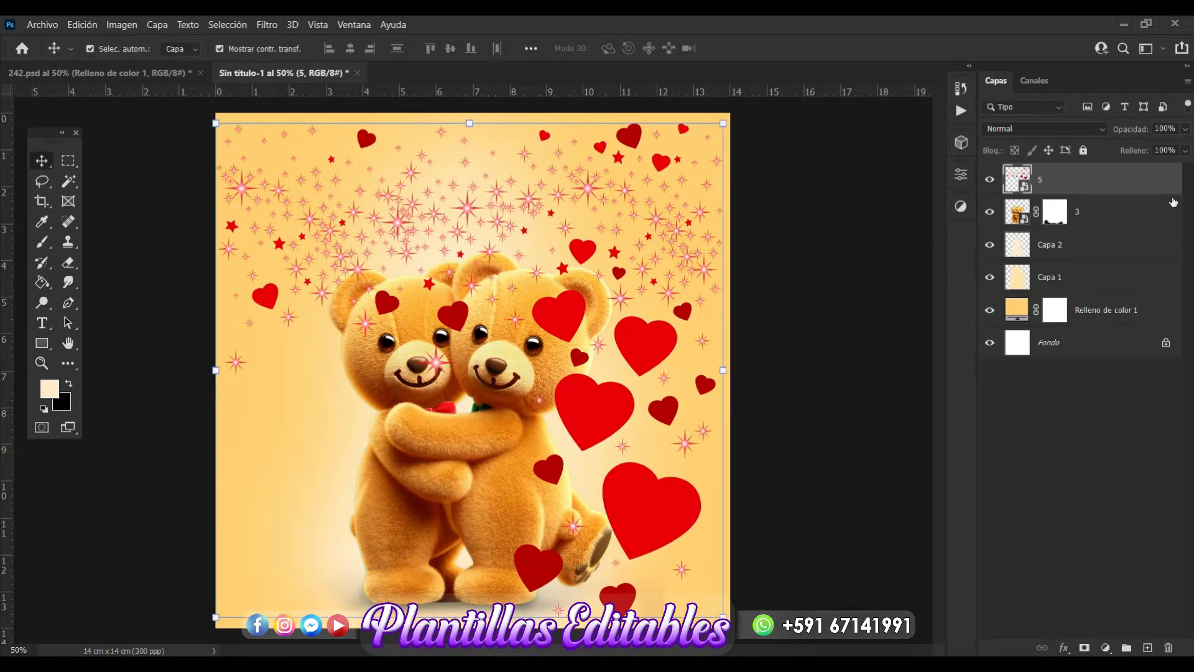
{"action": "left_click_drag", "start_coordinate": [1143, 190], "coordinate": [1136, 224]}
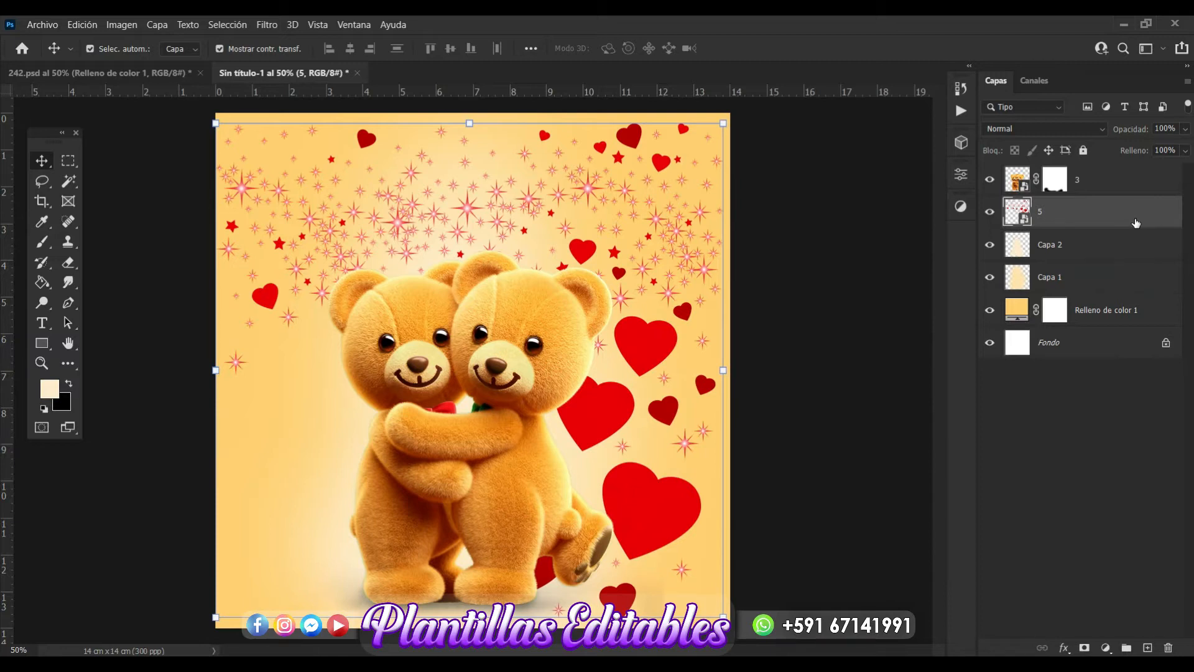
- Add a Color Overlay in pale cream faf4d1 at 100% opacity to hearts and sparkles layer 5
{"action": "left_click", "coordinate": [1067, 647]}
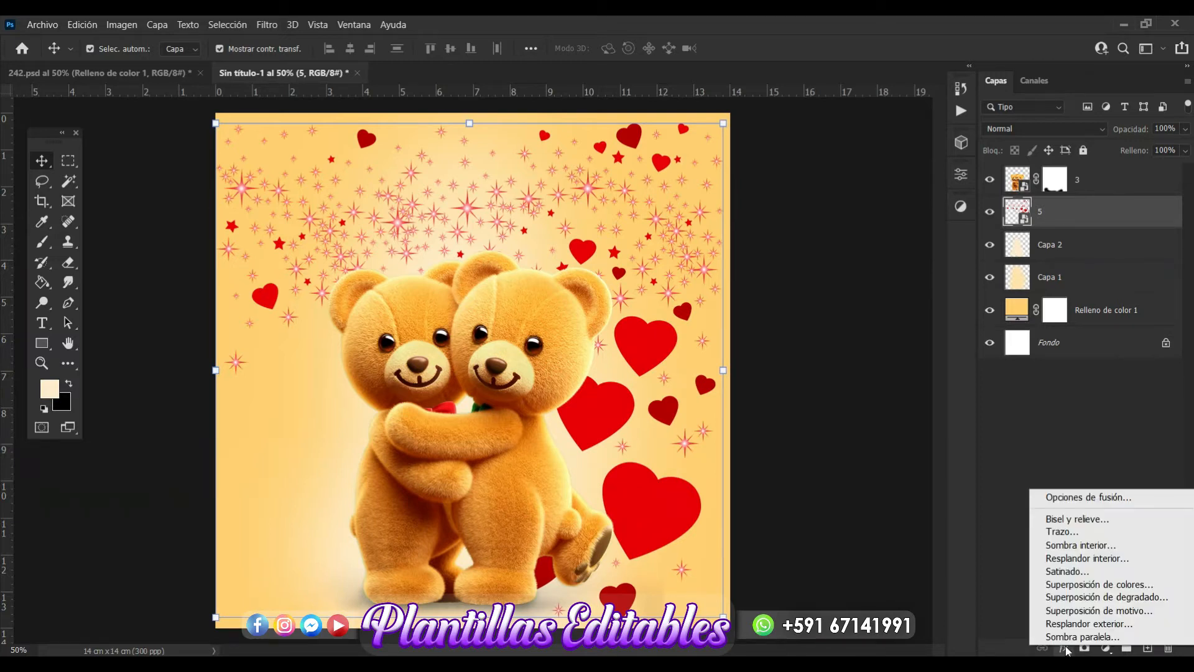
{"action": "left_click", "coordinate": [1094, 587]}
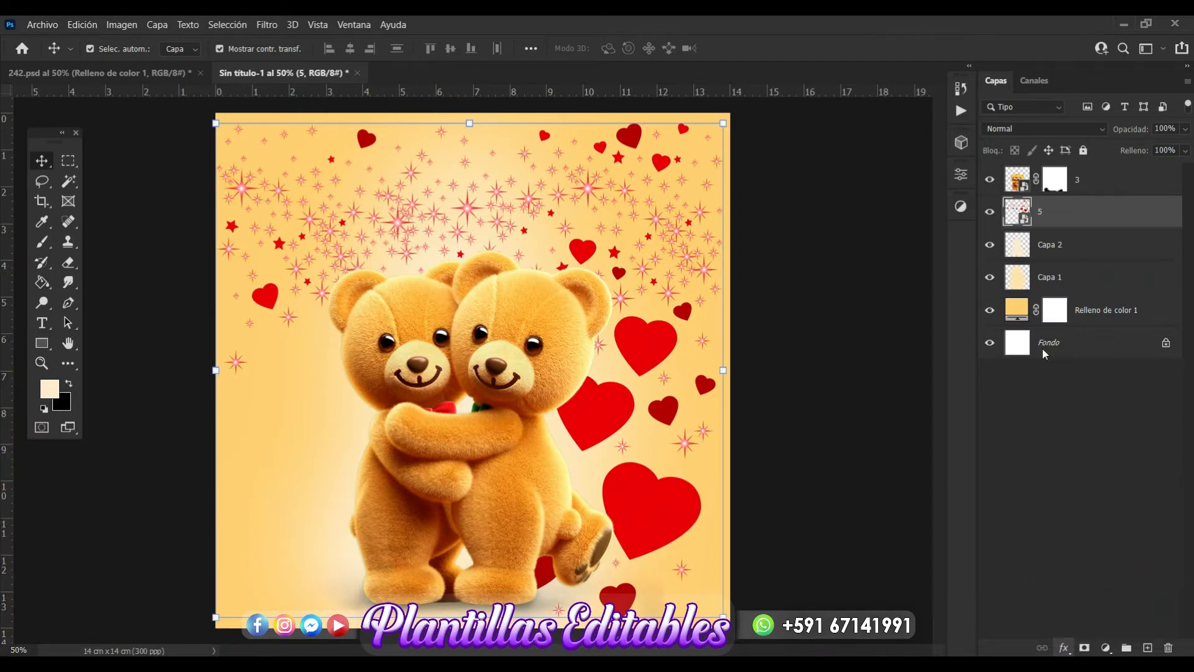
{"action": "left_click_drag", "start_coordinate": [750, 200], "coordinate": [932, 165]}
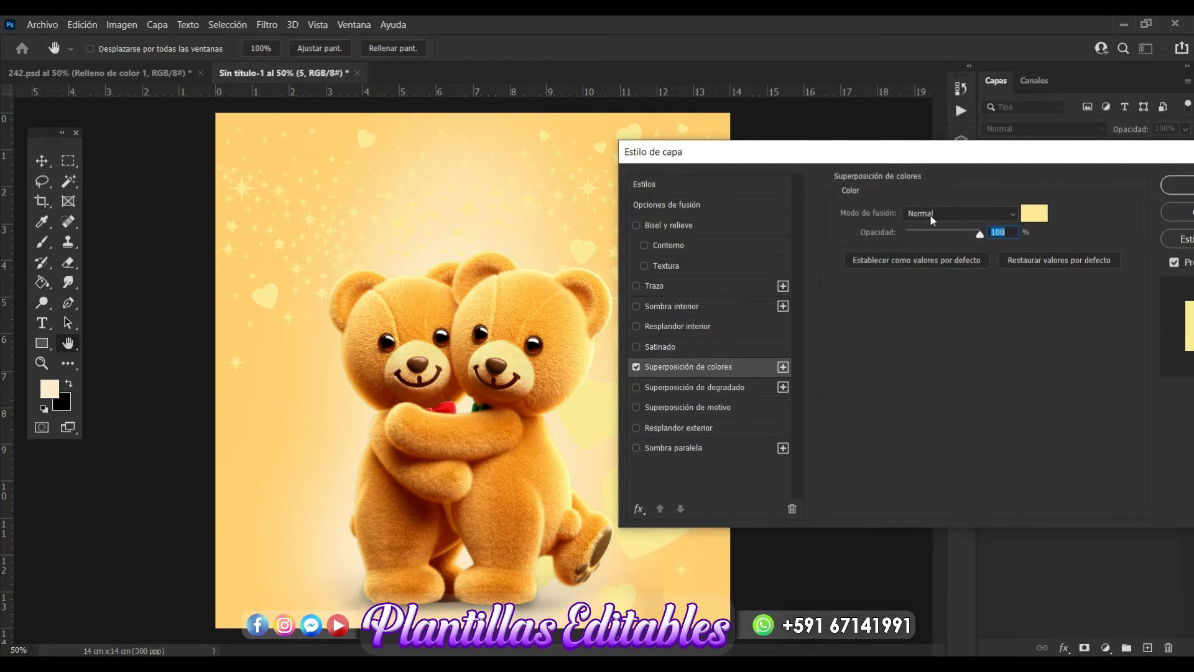
{"action": "left_click", "coordinate": [1034, 213]}
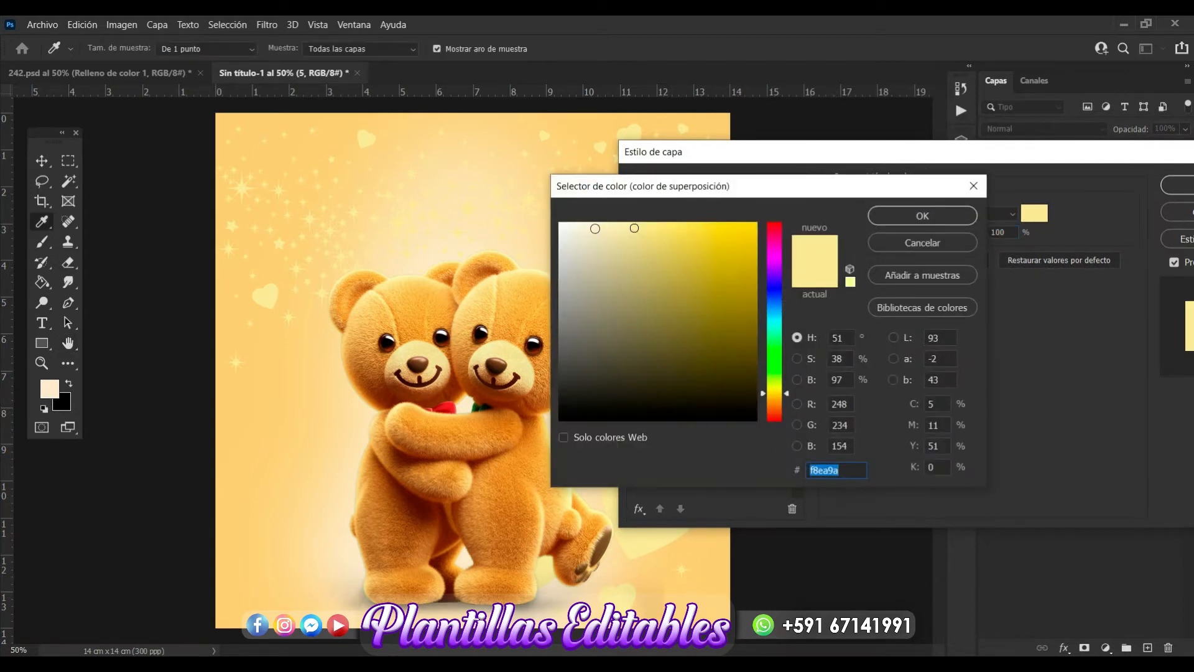
{"action": "left_click", "coordinate": [587, 227]}
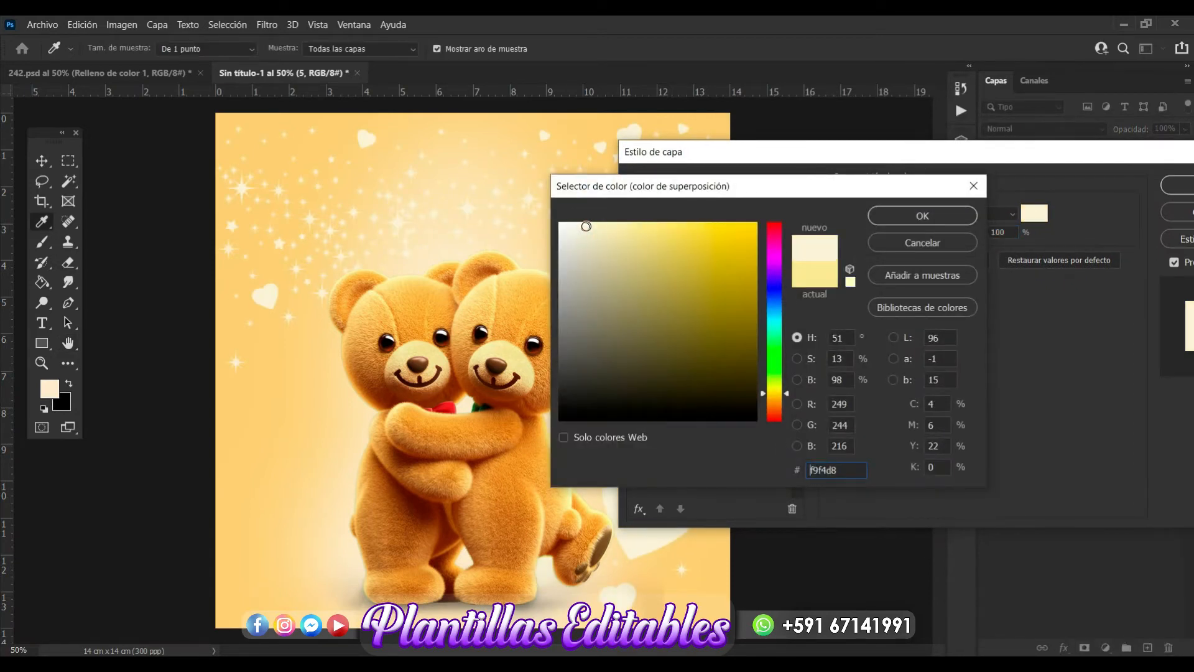
{"action": "left_click_drag", "start_coordinate": [586, 226], "coordinate": [591, 226]}
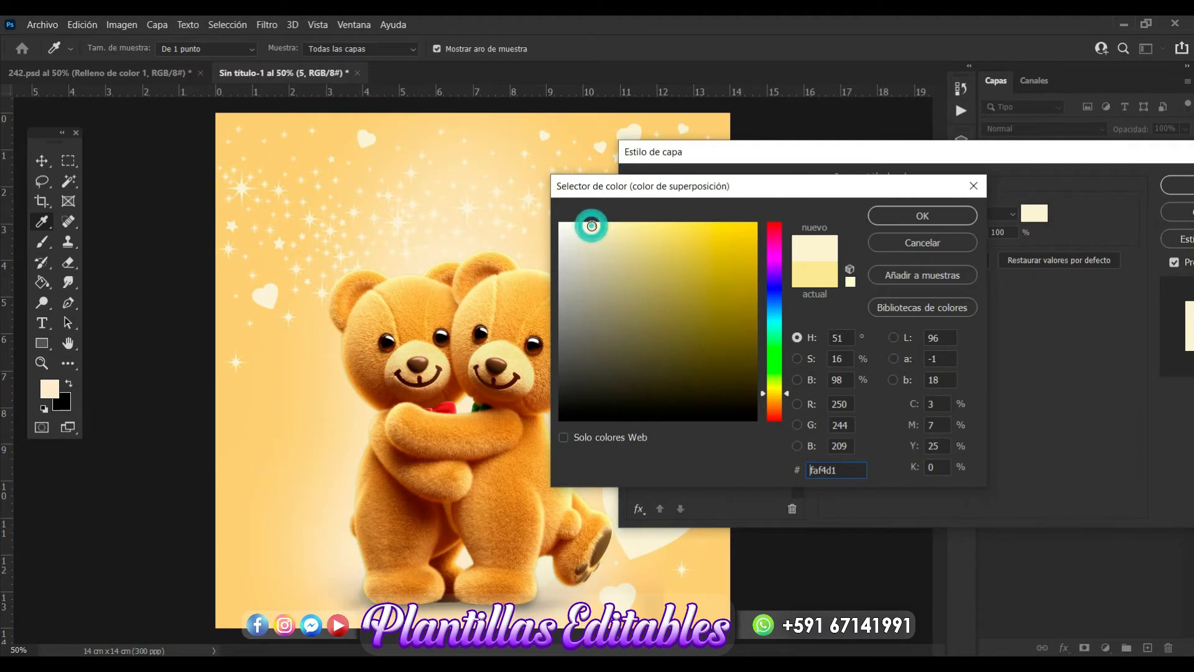
{"action": "left_click", "coordinate": [919, 218]}
{"action": "left_click_drag", "start_coordinate": [977, 157], "coordinate": [663, 199]}
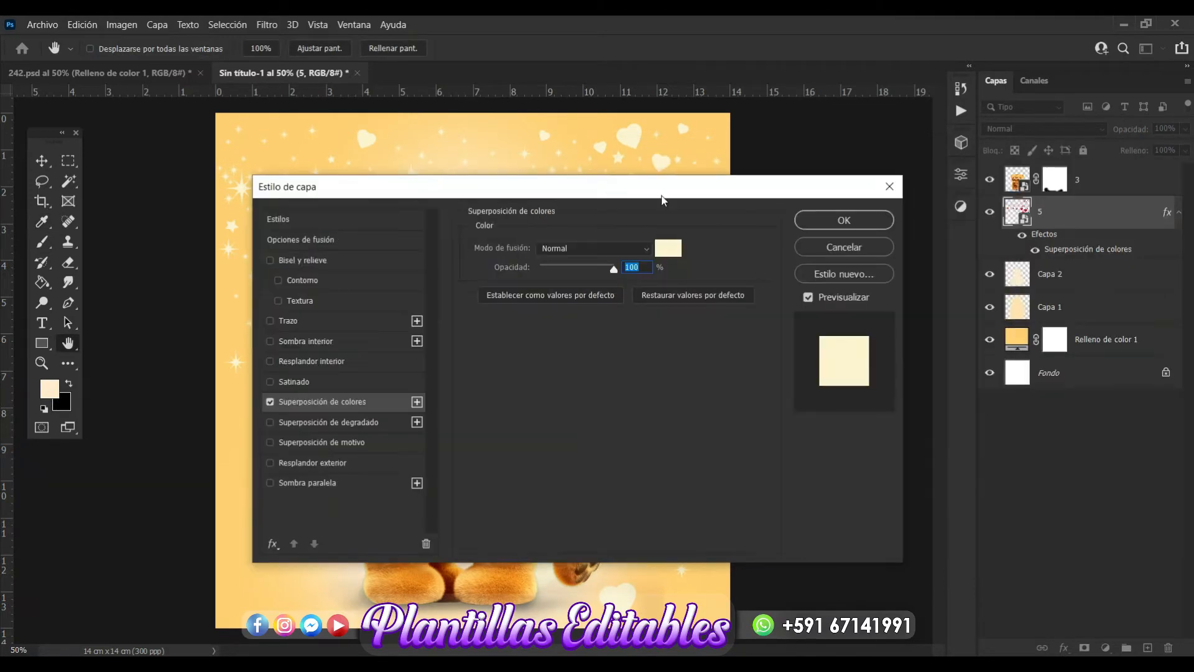
{"action": "left_click", "coordinate": [827, 223]}
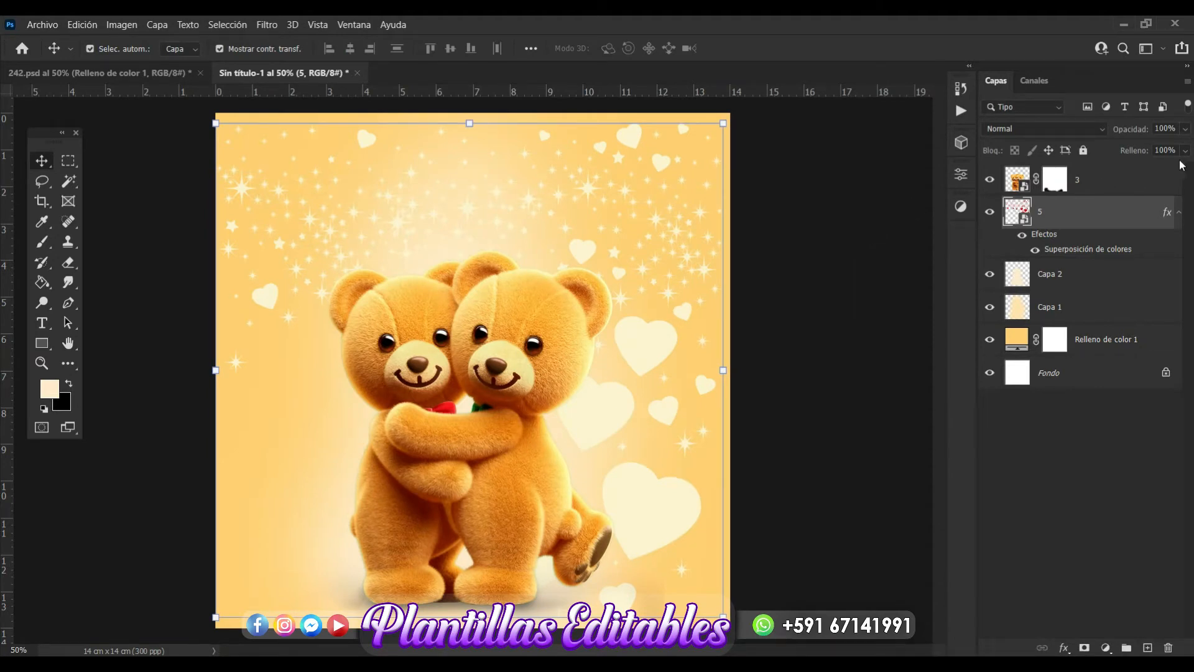
- Lower the opacity of hearts and sparkles layer 5 to 51% and deselect the layer
{"action": "left_click", "coordinate": [1187, 129]}
{"action": "left_click_drag", "start_coordinate": [1185, 150], "coordinate": [1167, 150]}
{"action": "left_click_drag", "start_coordinate": [1159, 148], "coordinate": [1151, 150]}
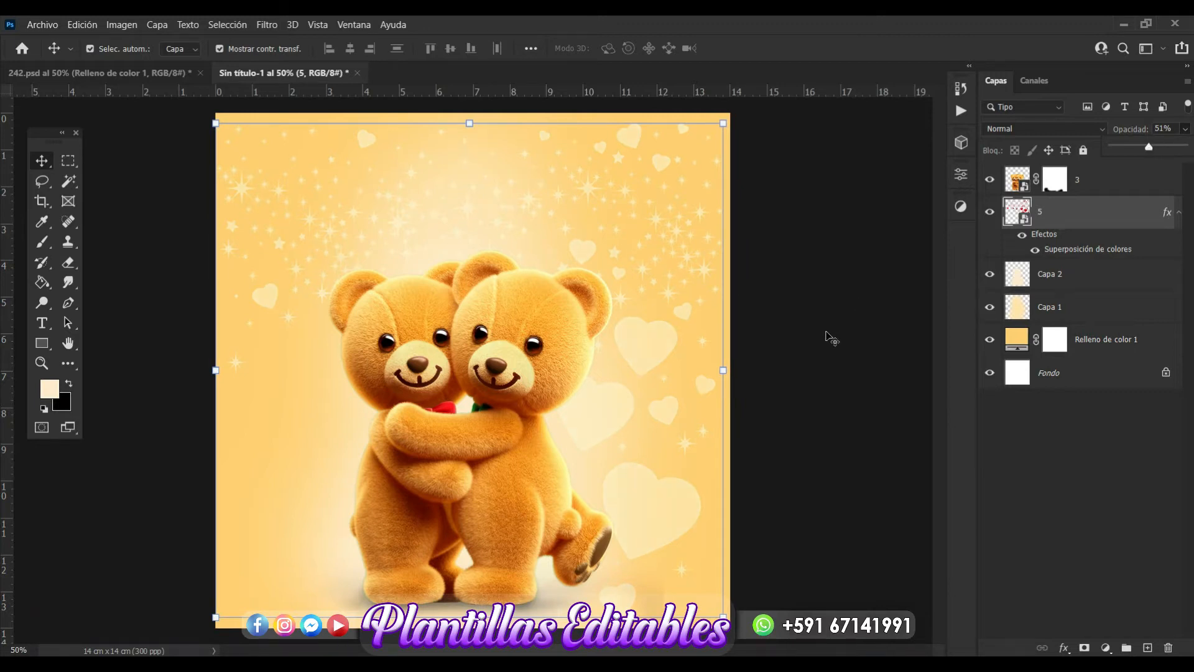
{"action": "left_click", "coordinate": [828, 335]}
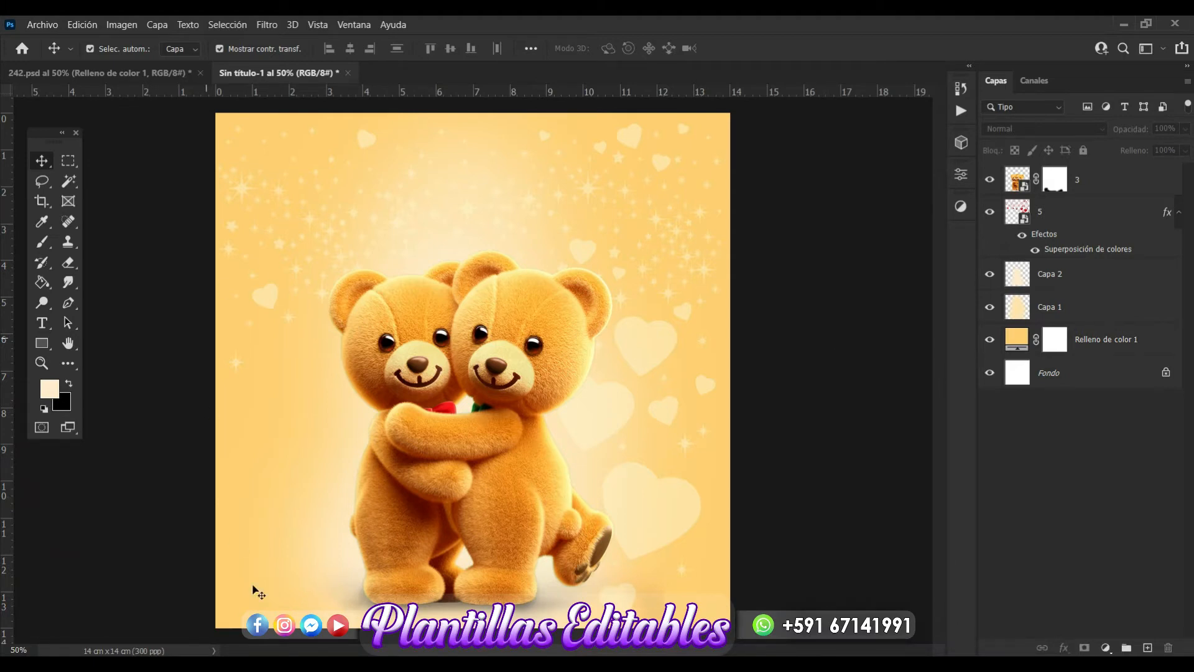
- Place the diamond heart outline image 6 from the tarjeta 6 folder into the document
{"action": "key", "text": "alt+Tab"}
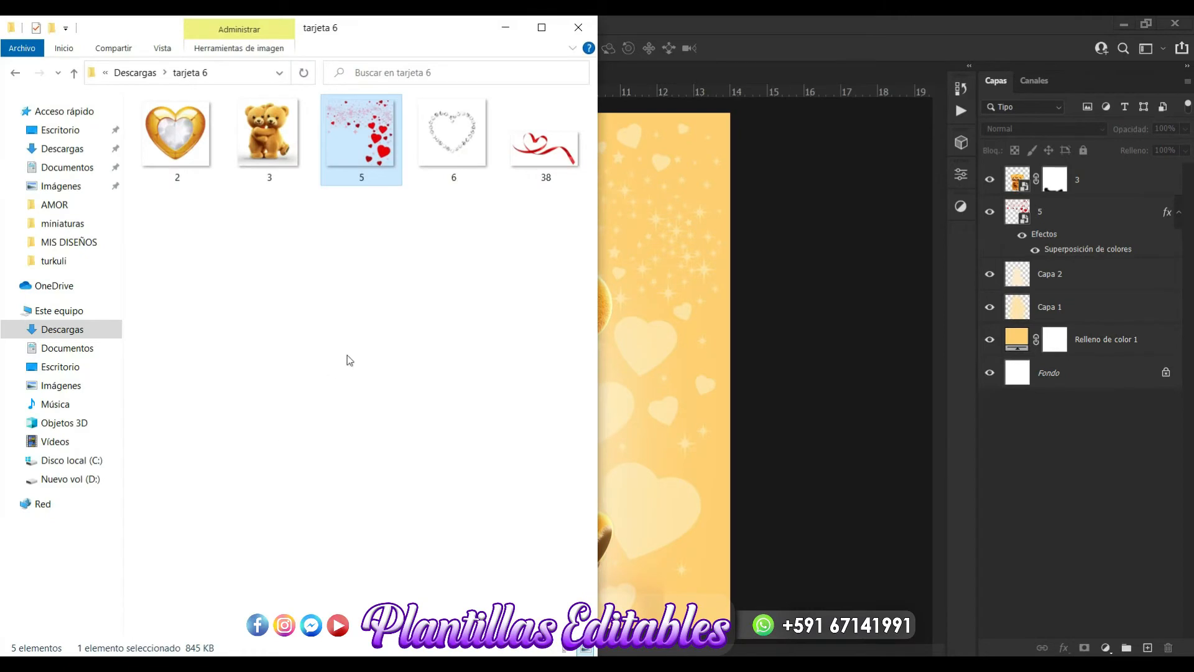
{"action": "left_click", "coordinate": [347, 360]}
{"action": "left_click", "coordinate": [438, 154]}
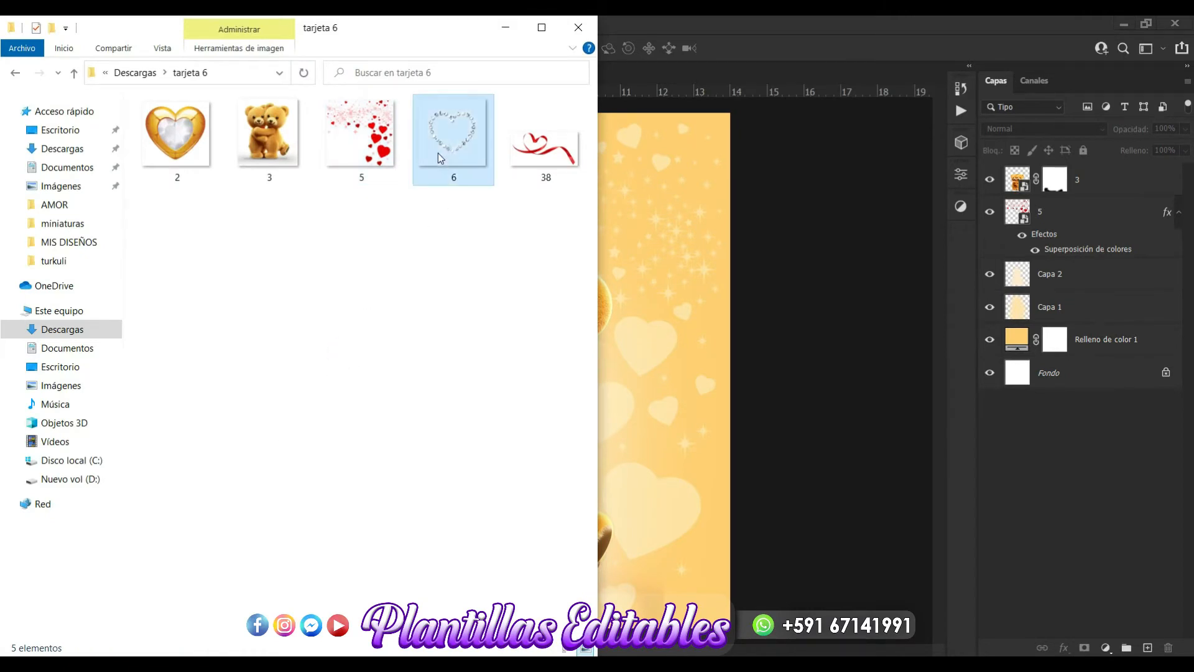
{"action": "left_click_drag", "start_coordinate": [457, 137], "coordinate": [655, 371]}
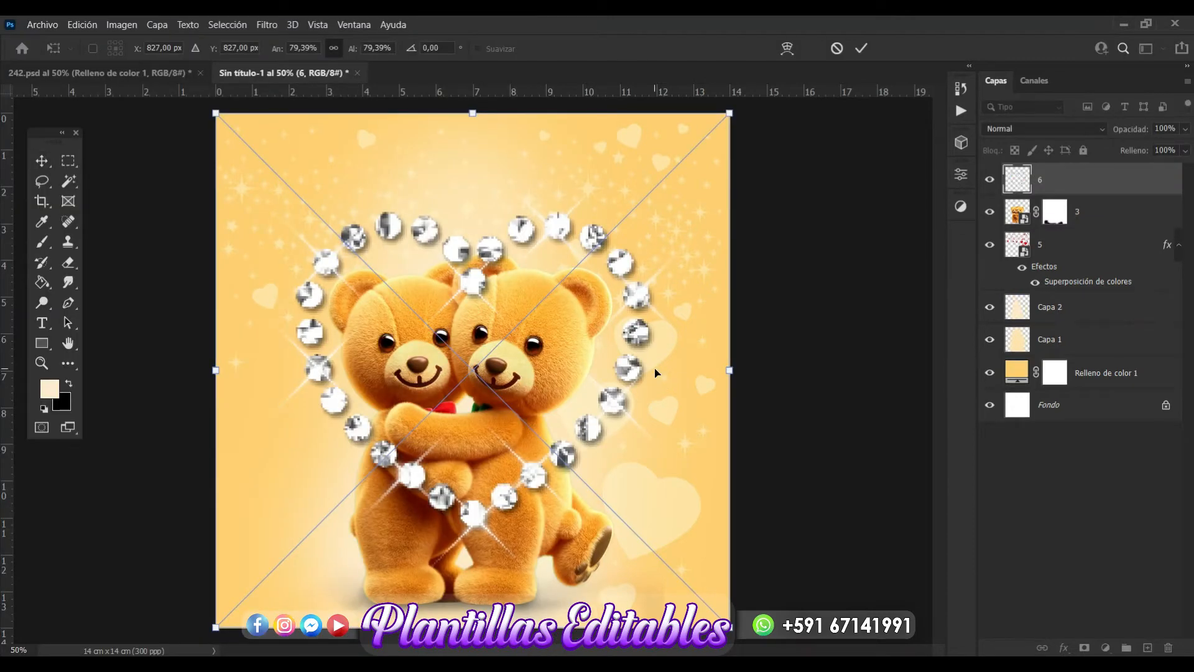
{"action": "key", "text": "Return"}
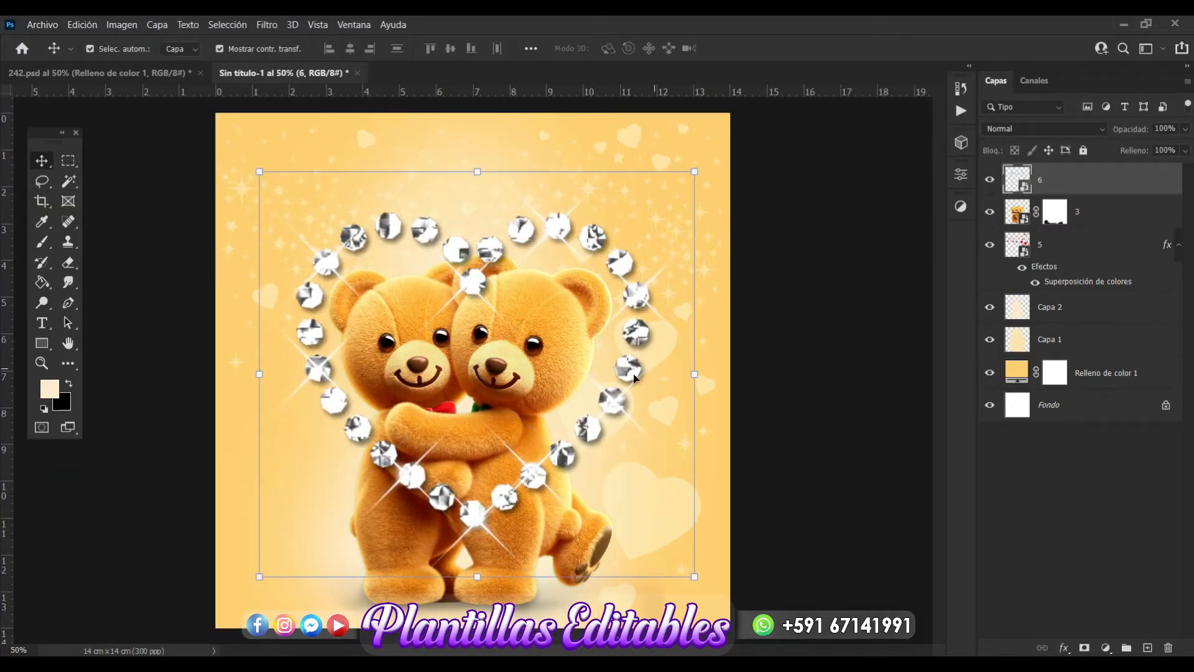
- Enlarge the diamond heart to 91.79%, position it around the bears' upper bodies and move its layer below teddy bear layer 3
{"action": "left_click_drag", "start_coordinate": [478, 578], "coordinate": [478, 602]}
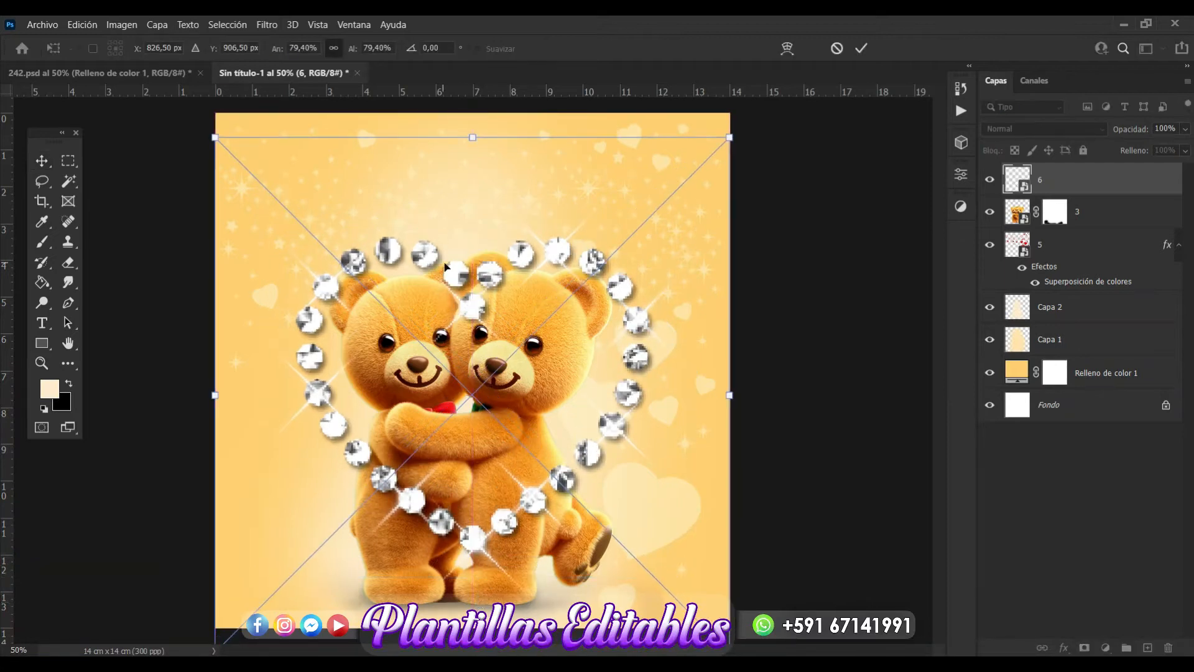
{"action": "left_click_drag", "start_coordinate": [474, 132], "coordinate": [473, 67]}
{"action": "left_click_drag", "start_coordinate": [617, 411], "coordinate": [614, 413]}
{"action": "left_click_drag", "start_coordinate": [763, 361], "coordinate": [780, 361]}
{"action": "left_click_drag", "start_coordinate": [601, 393], "coordinate": [582, 394]}
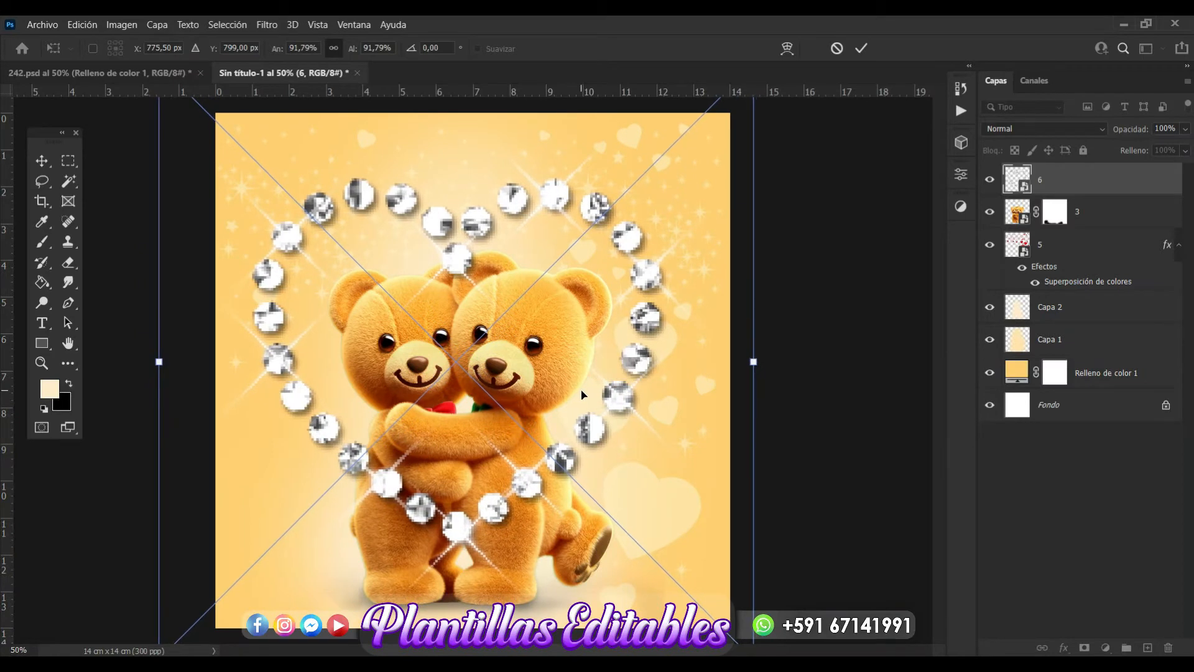
{"action": "key", "text": "Return"}
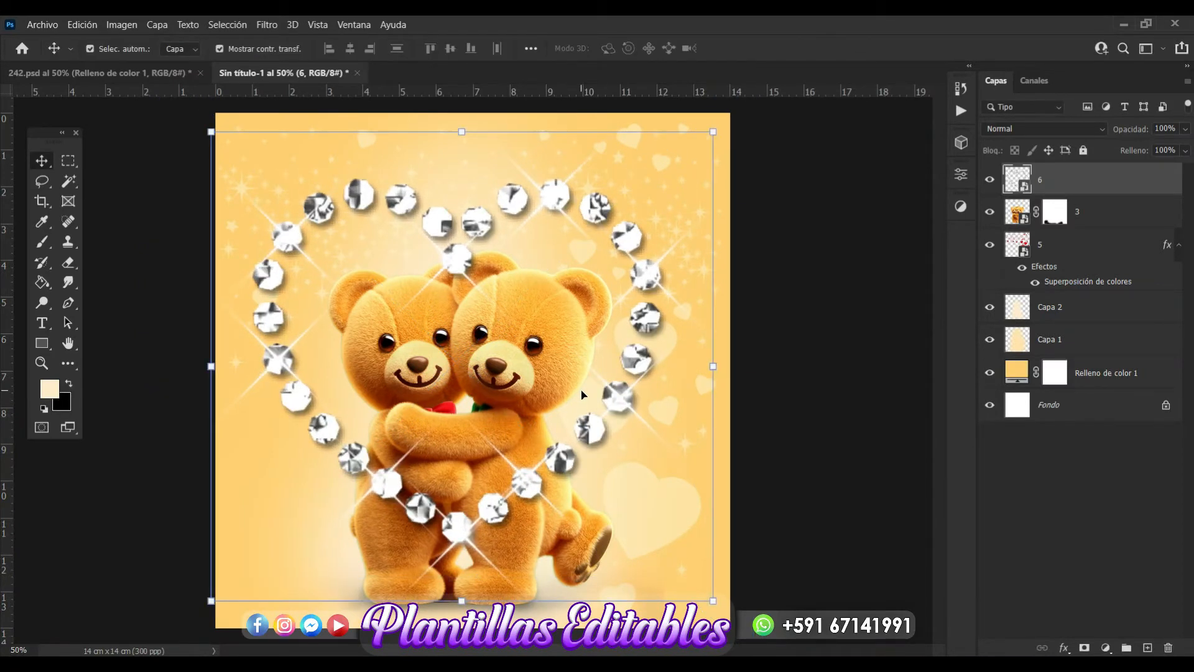
{"action": "left_click_drag", "start_coordinate": [1101, 194], "coordinate": [1101, 223]}
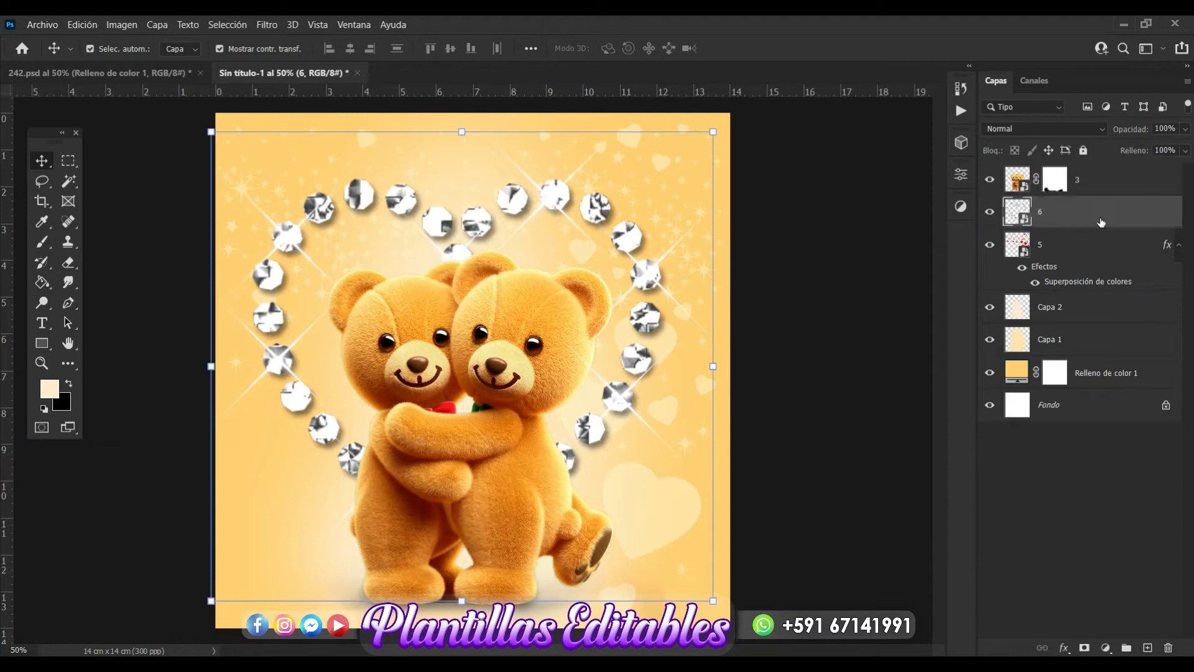
- Set diamond heart layer 6 to the Trama blend mode with 63% opacity and deselect it
{"action": "left_click", "coordinate": [1095, 130]}
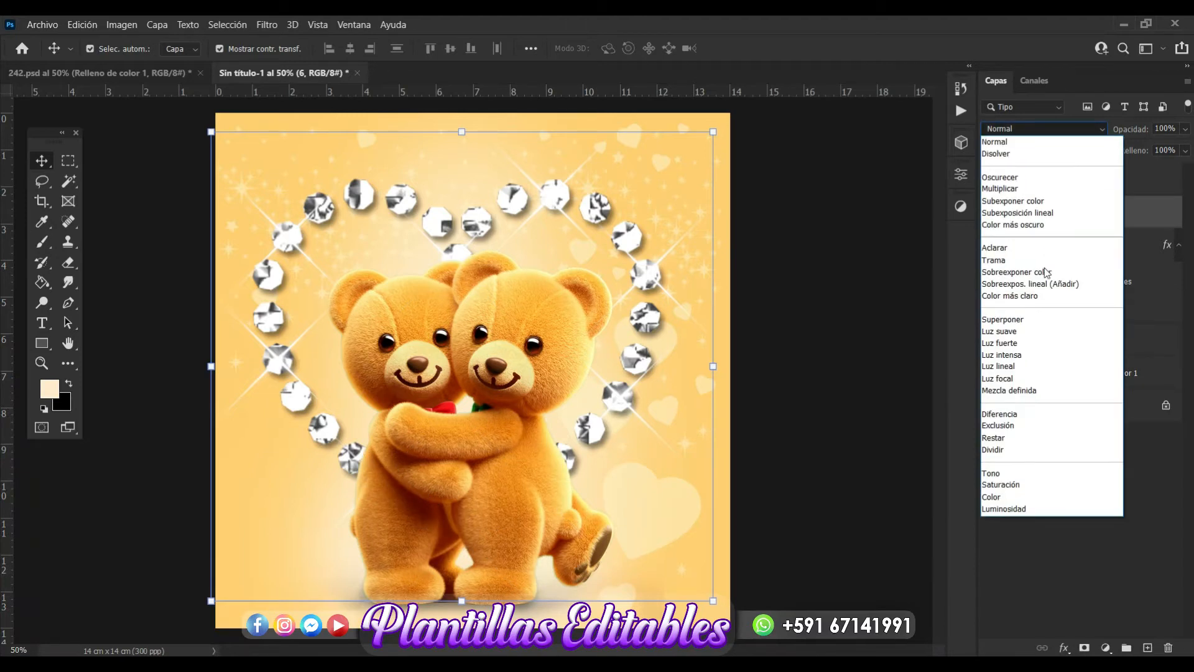
{"action": "left_click", "coordinate": [1001, 260]}
{"action": "left_click", "coordinate": [1186, 131]}
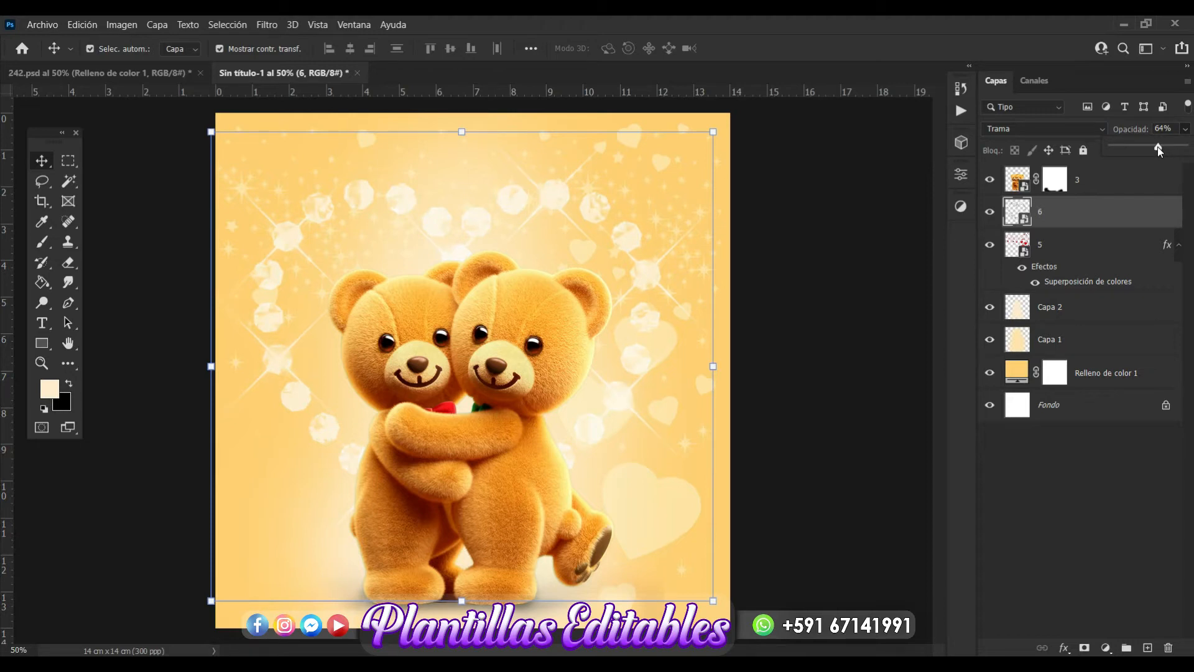
{"action": "left_click", "coordinate": [895, 464]}
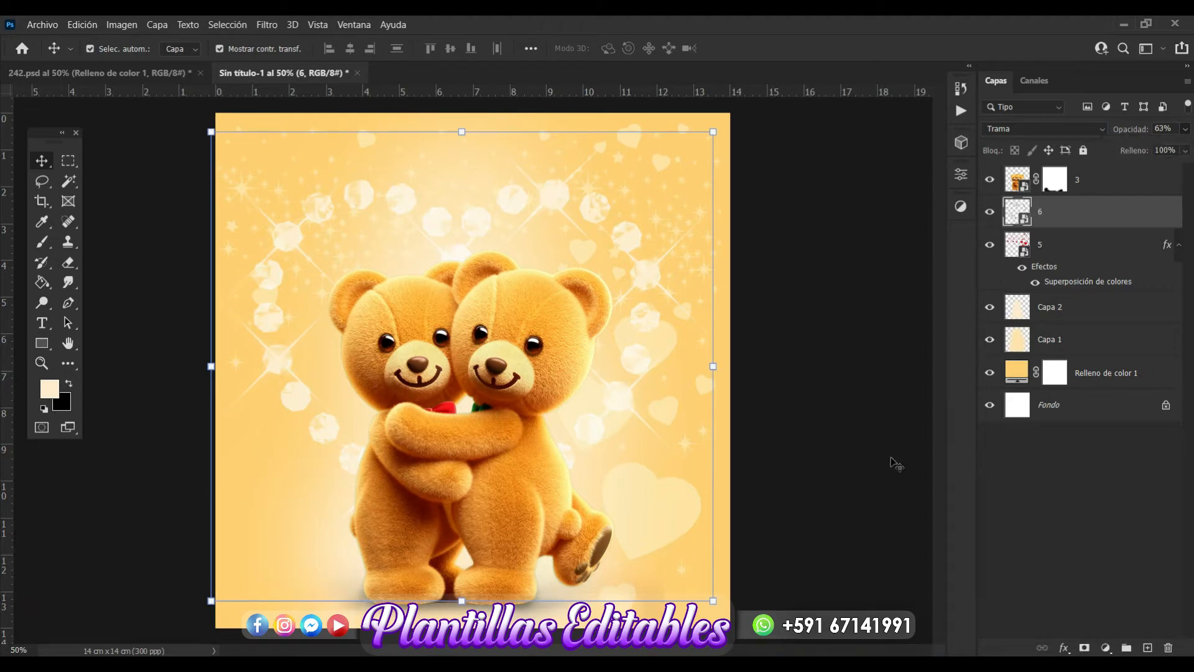
{"action": "left_click", "coordinate": [854, 423]}
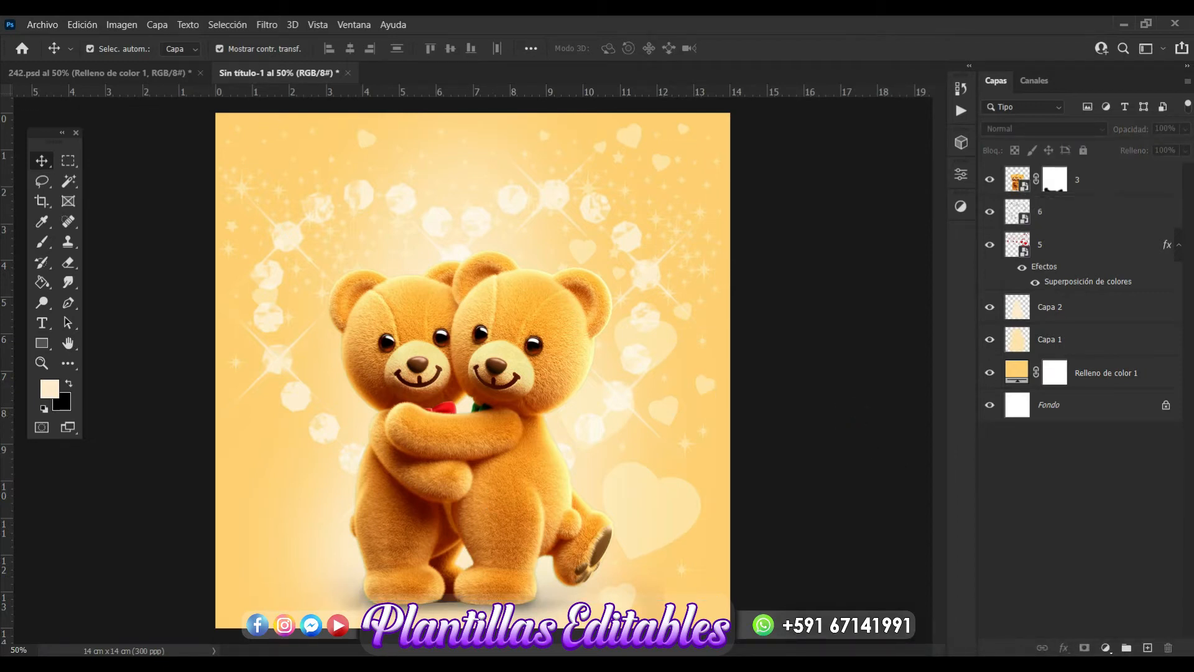
- Place the golden jewel heart image 2 from the tarjeta 6 folder into the document
{"action": "key", "text": "alt+Tab"}
{"action": "left_click", "coordinate": [184, 138]}
{"action": "left_click", "coordinate": [184, 138]}
{"action": "left_click_drag", "start_coordinate": [178, 147], "coordinate": [643, 311]}
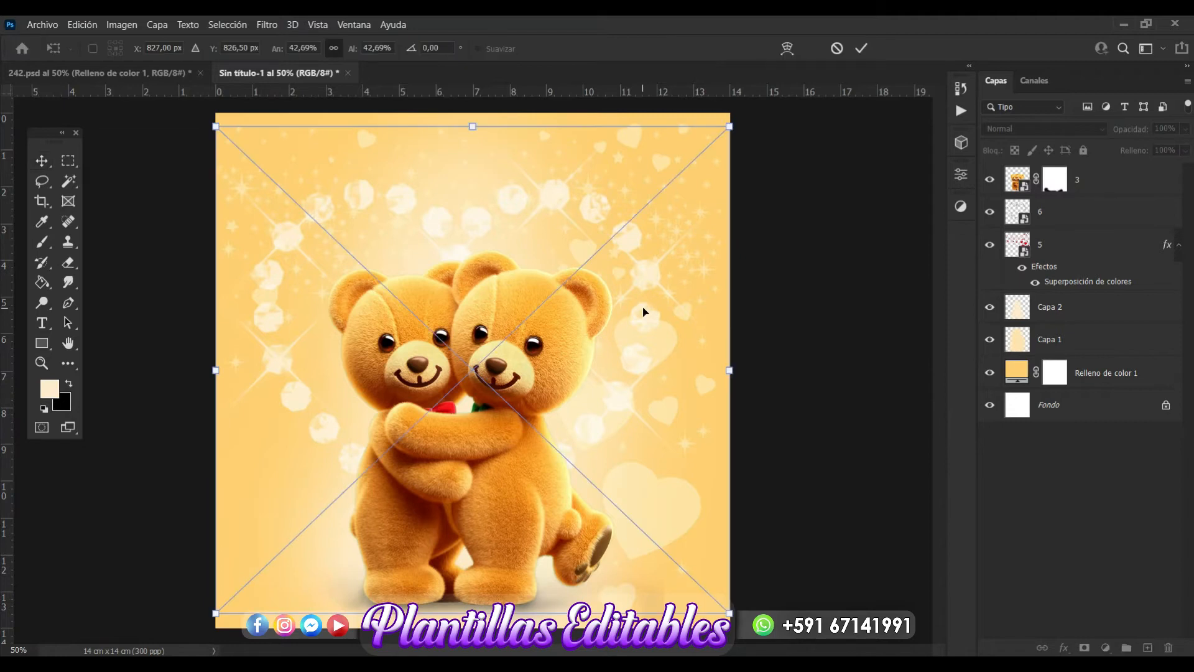
{"action": "key", "text": "Return"}
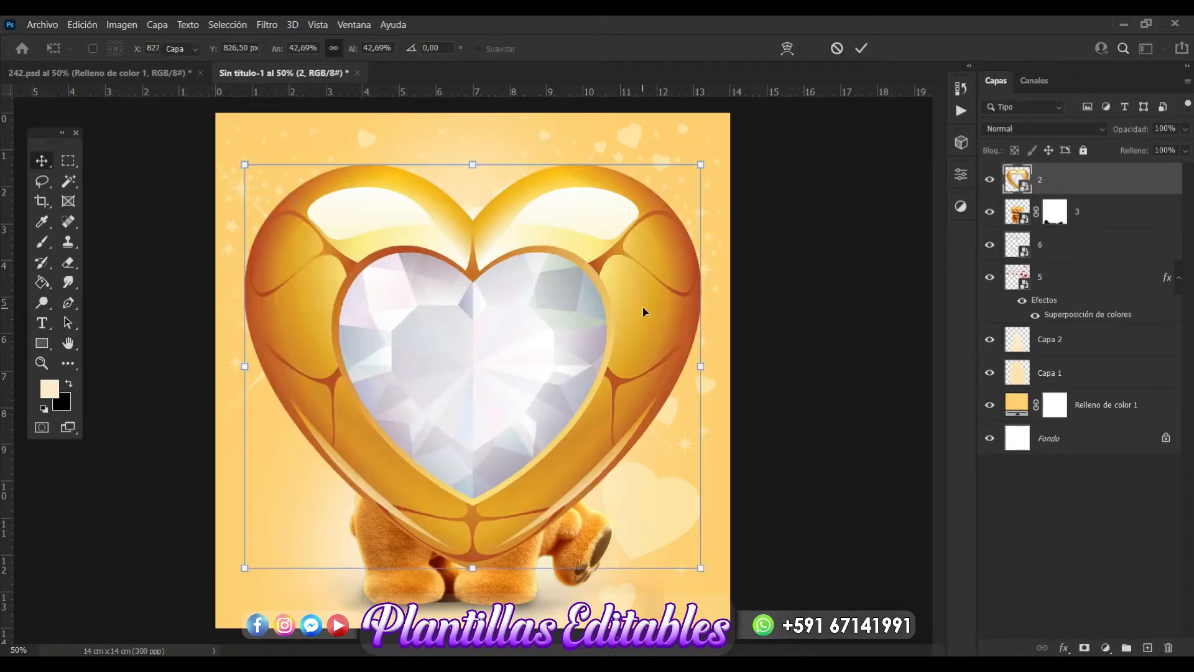
- Shrink the golden jewel heart to 8.77%, rotate it to -4.63° and position it beside the bears, left of their arms
{"action": "left_click_drag", "start_coordinate": [698, 164], "coordinate": [657, 210]}
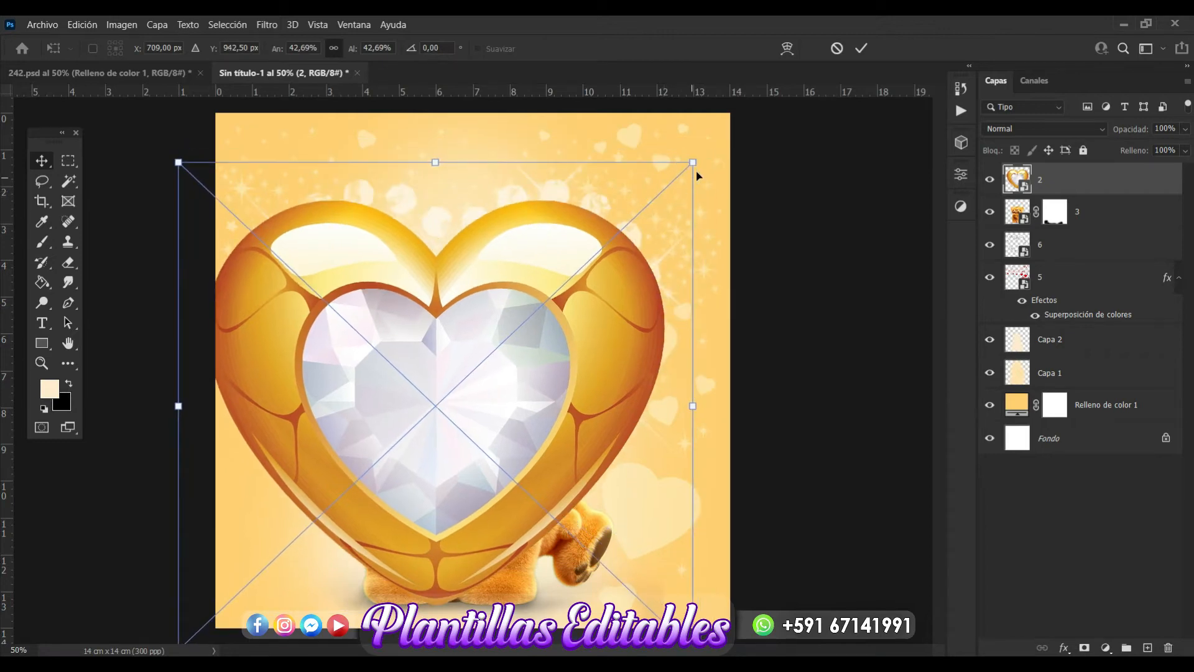
{"action": "left_click_drag", "start_coordinate": [691, 163], "coordinate": [344, 459]}
{"action": "left_click_drag", "start_coordinate": [315, 502], "coordinate": [331, 481]}
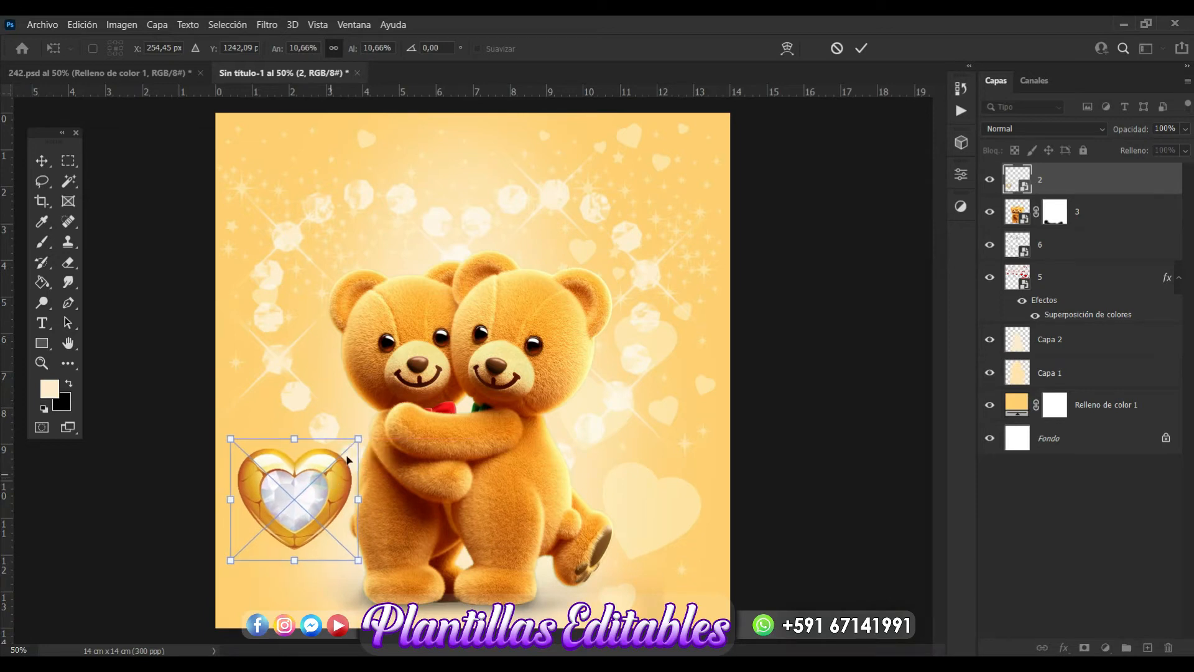
{"action": "left_click_drag", "start_coordinate": [358, 438], "coordinate": [336, 460]}
{"action": "left_click_drag", "start_coordinate": [309, 515], "coordinate": [317, 497]}
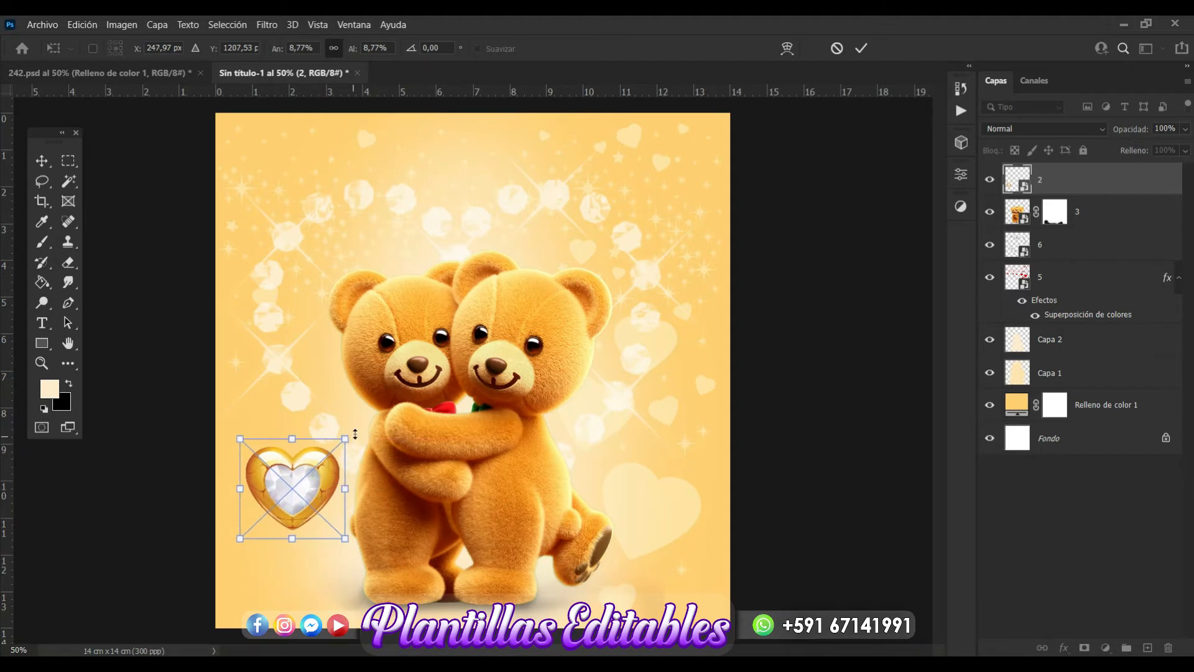
{"action": "left_click_drag", "start_coordinate": [355, 430], "coordinate": [352, 424]}
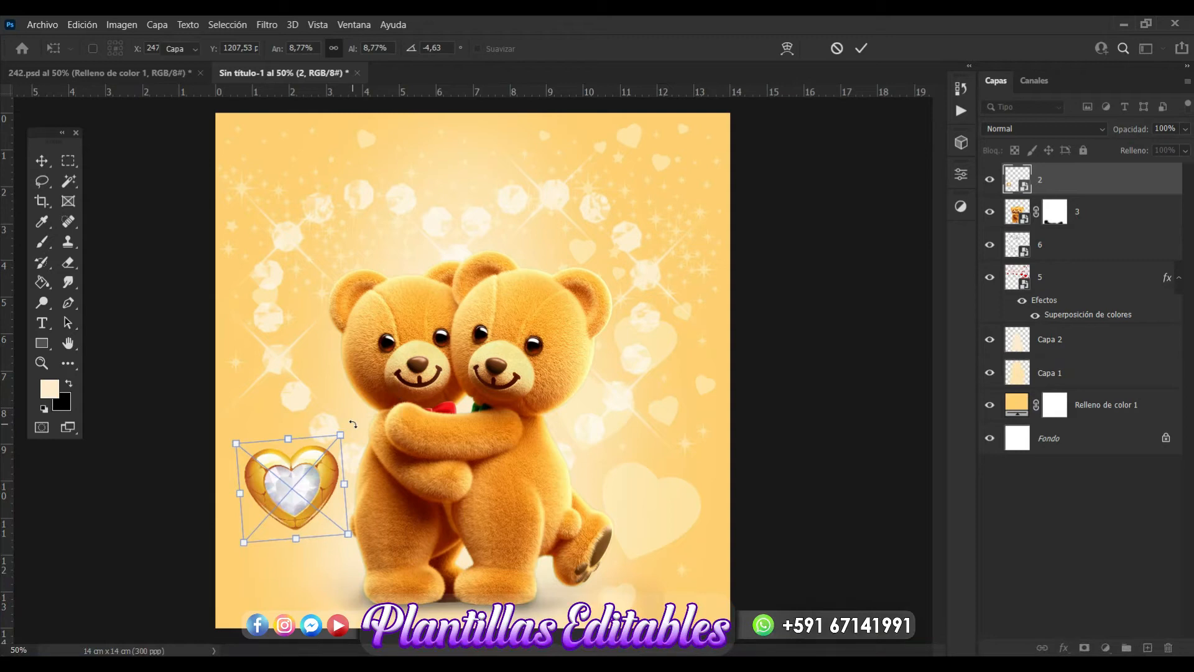
{"action": "key", "text": "Escape"}
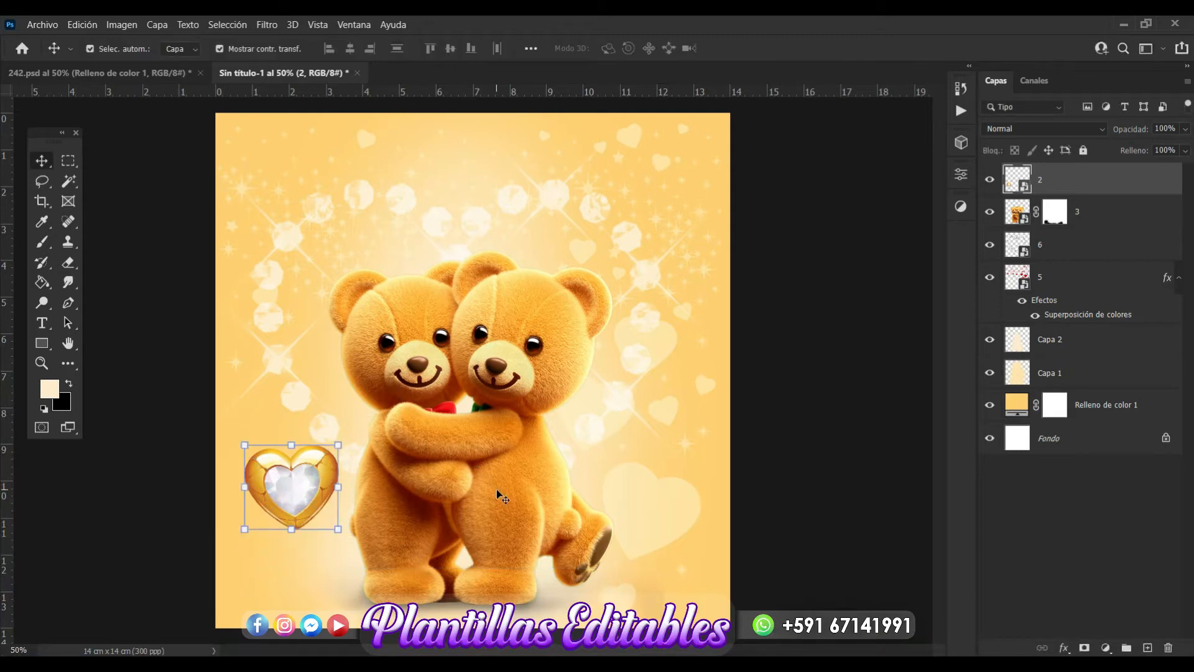
- Duplicate the golden heart, scale the copy to 5.75%, rotate it to 23.98° and place it below the original beside the bears' legs
{"action": "left_click", "coordinate": [311, 509]}
{"action": "key", "text": "ctrl+j"}
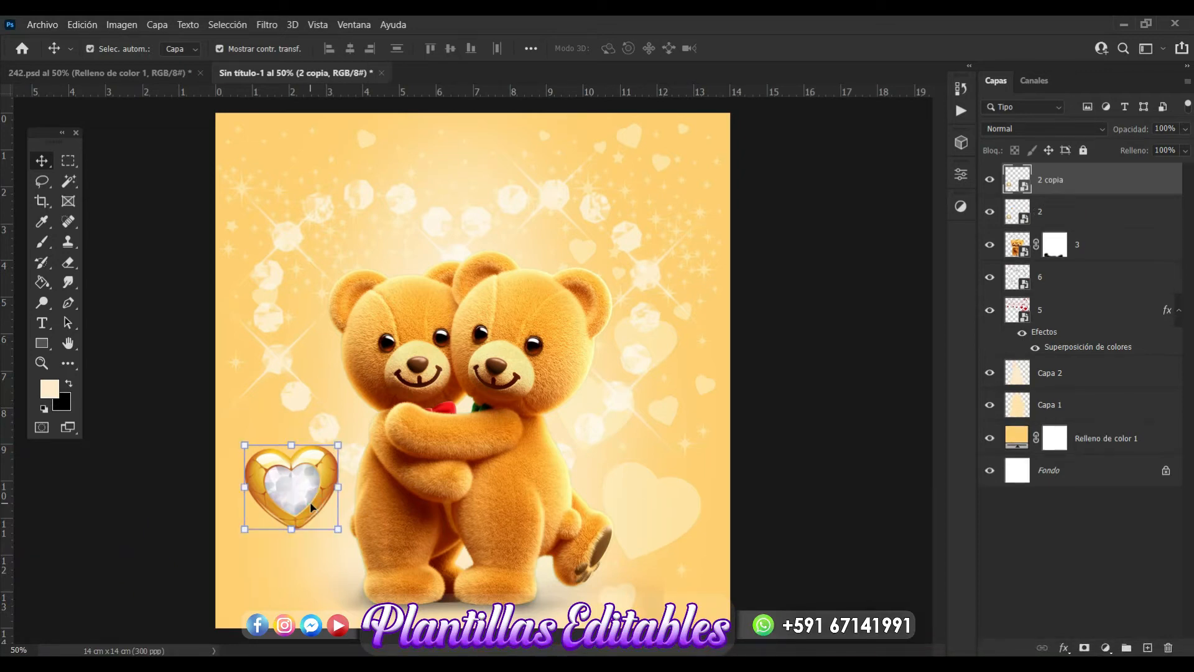
{"action": "left_click_drag", "start_coordinate": [313, 492], "coordinate": [381, 425]}
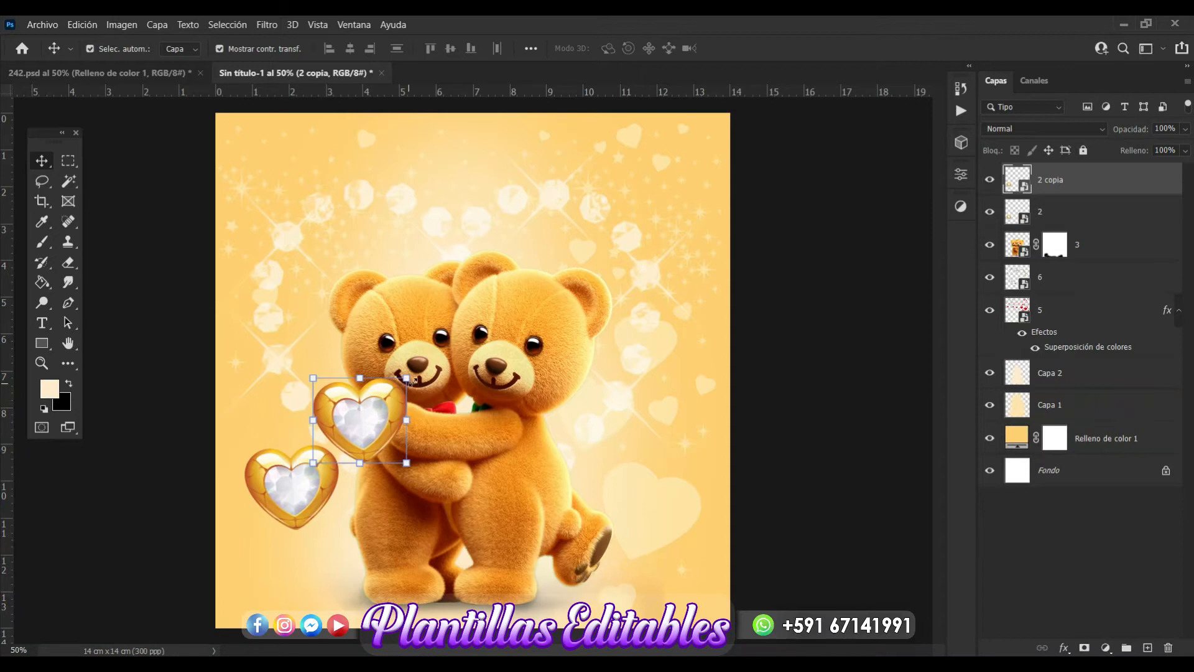
{"action": "left_click_drag", "start_coordinate": [407, 378], "coordinate": [336, 571]}
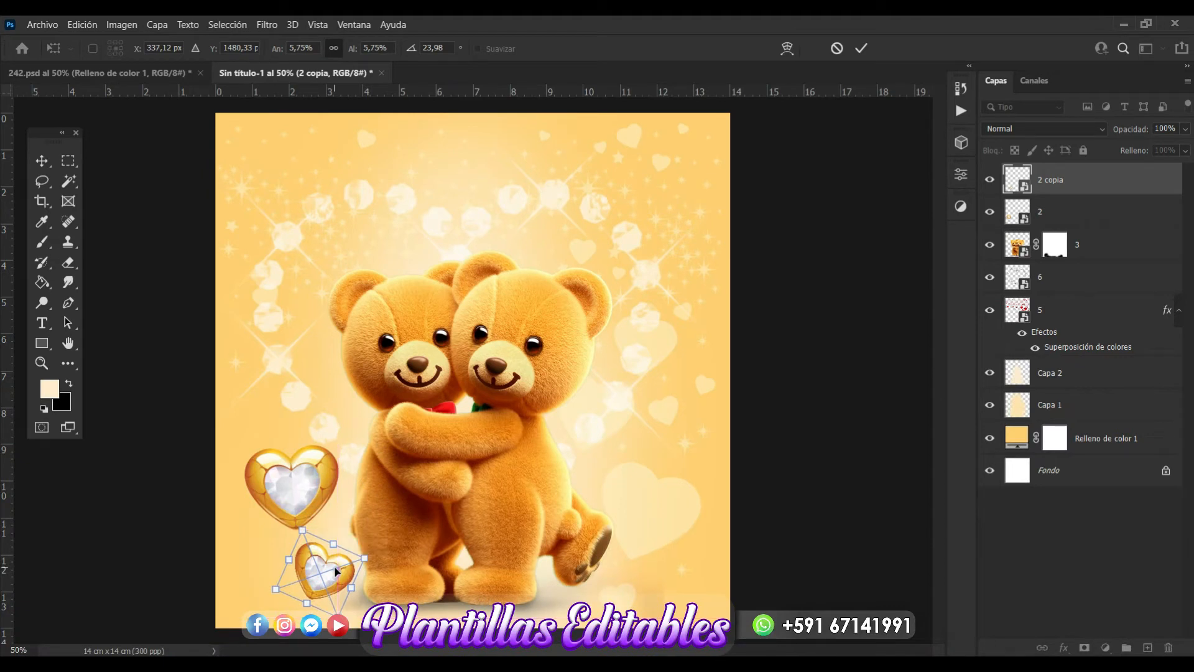
{"action": "key", "text": "Return"}
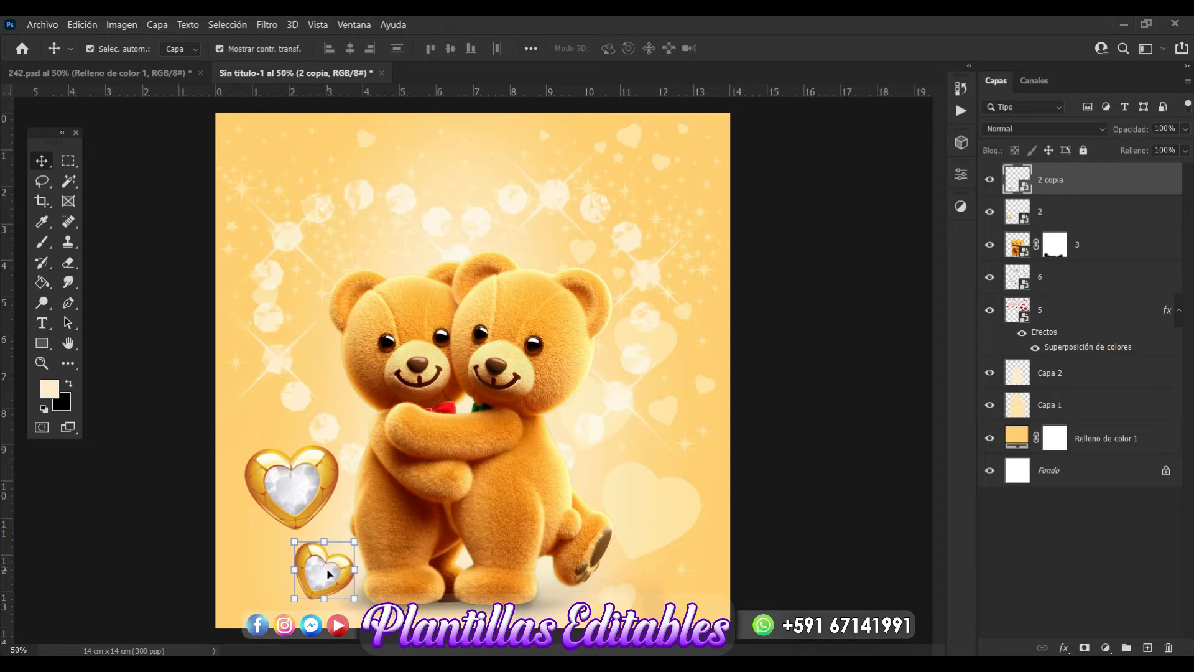
- Duplicate the smaller golden heart, scale the copy to 4.09%, rotate it to -26.89° and place it in the card's lower-left corner
{"action": "key", "text": "ctrl+j"}
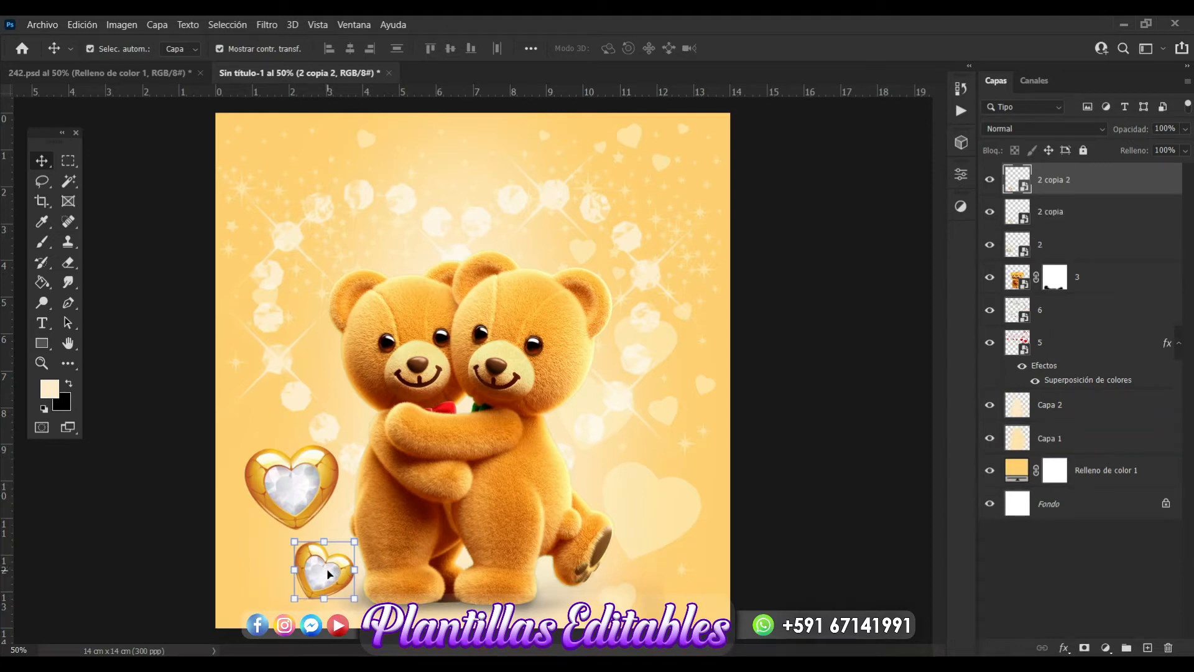
{"action": "left_click_drag", "start_coordinate": [330, 575], "coordinate": [275, 592]}
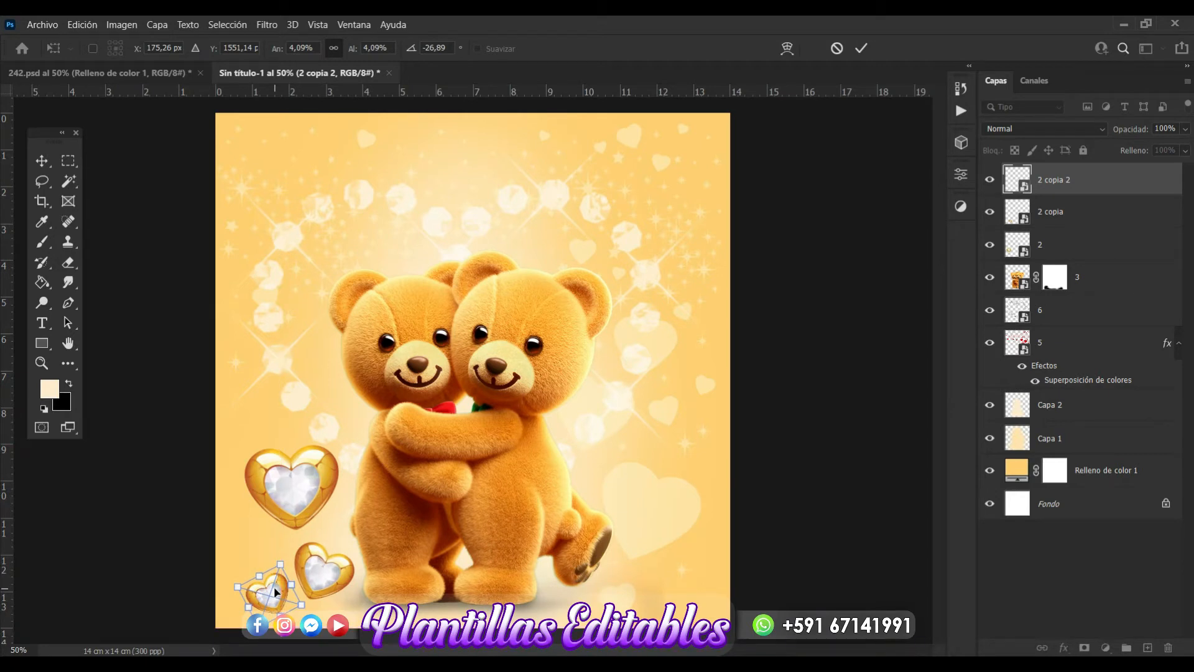
{"action": "key", "text": "Return"}
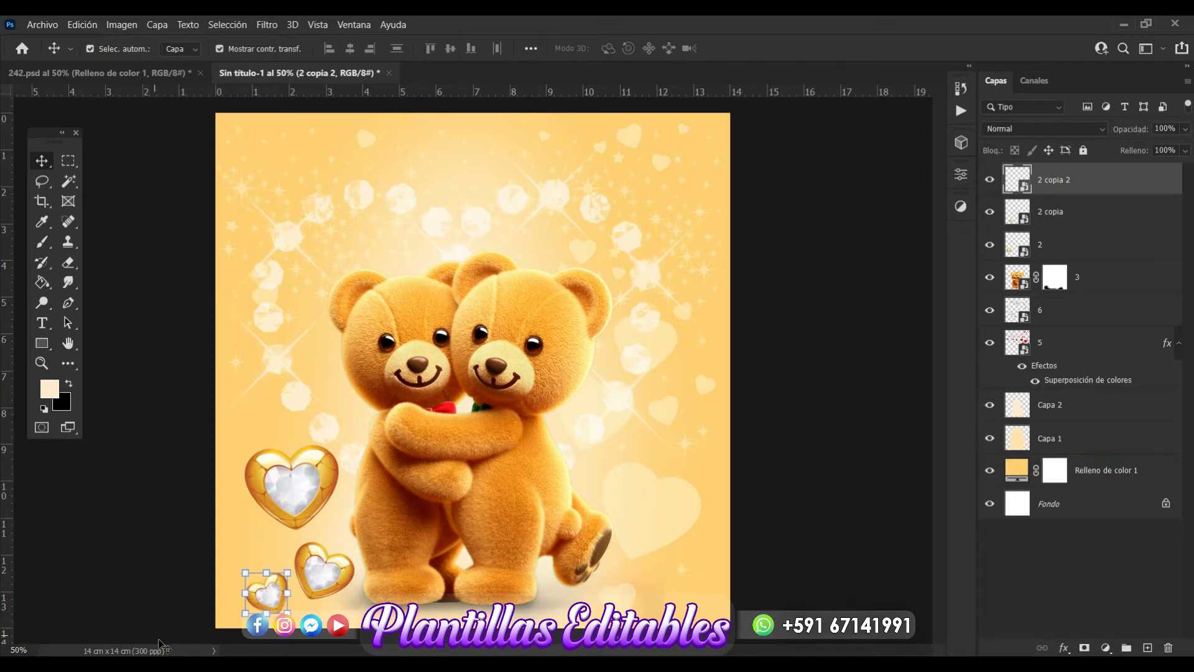
- Place the red heart ribbon image 38 from the tarjeta 6 folder into the document
{"action": "key", "text": "alt+Tab"}
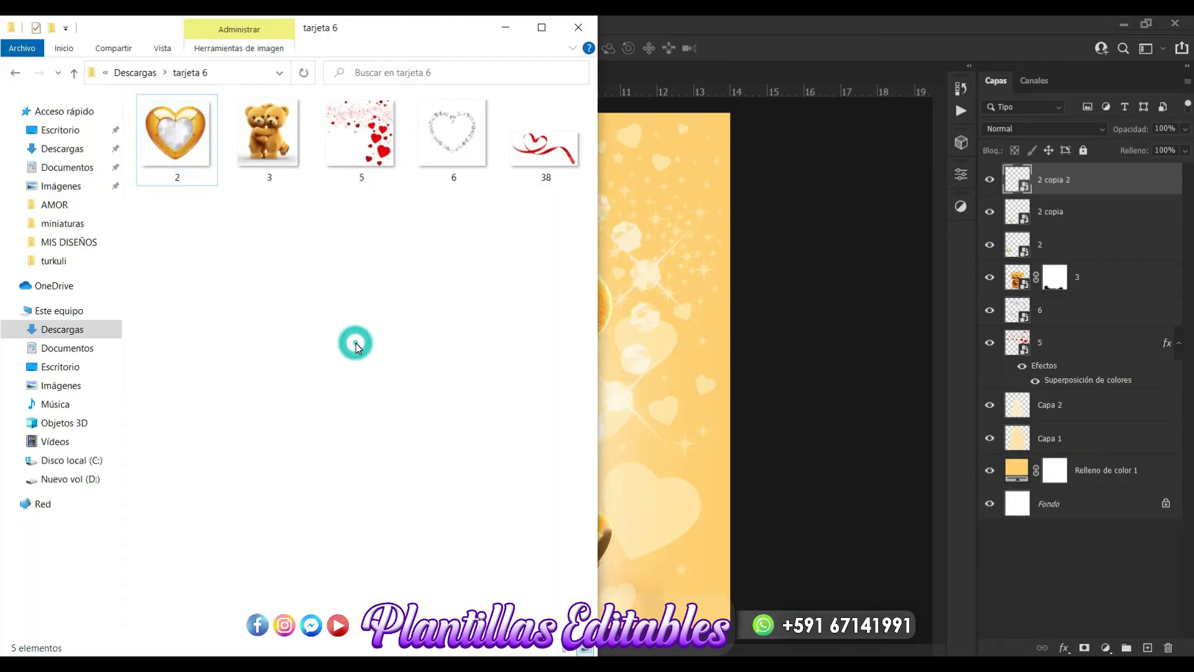
{"action": "left_click", "coordinate": [546, 152]}
{"action": "left_click_drag", "start_coordinate": [545, 148], "coordinate": [669, 408]}
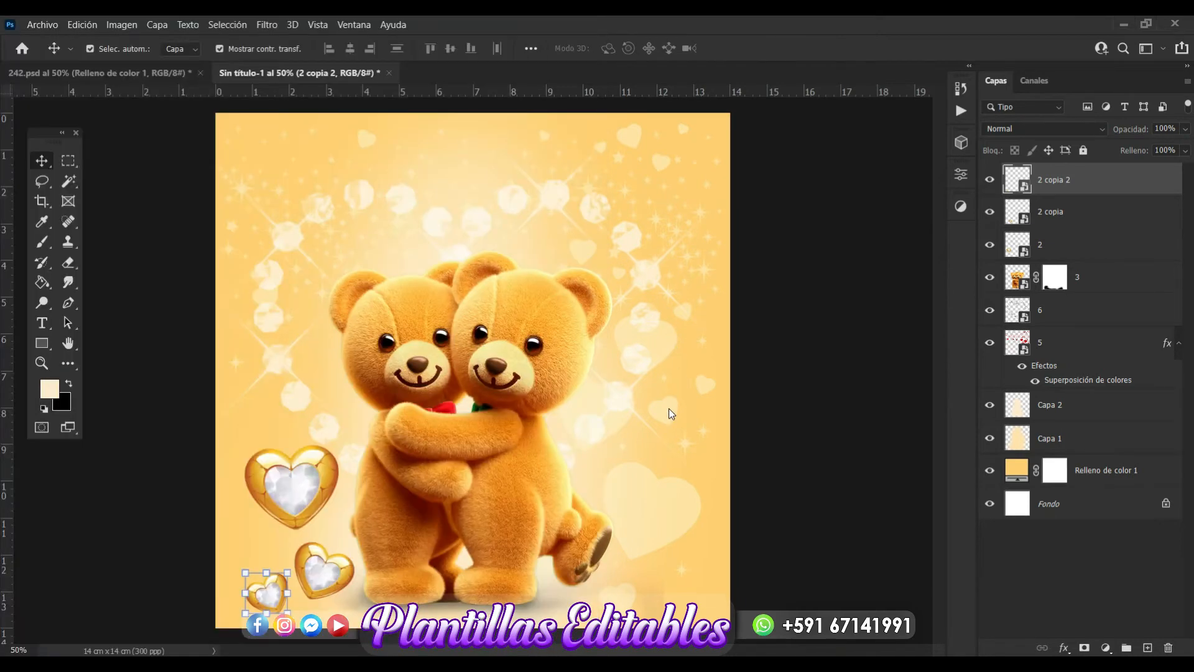
{"action": "key", "text": "Return"}
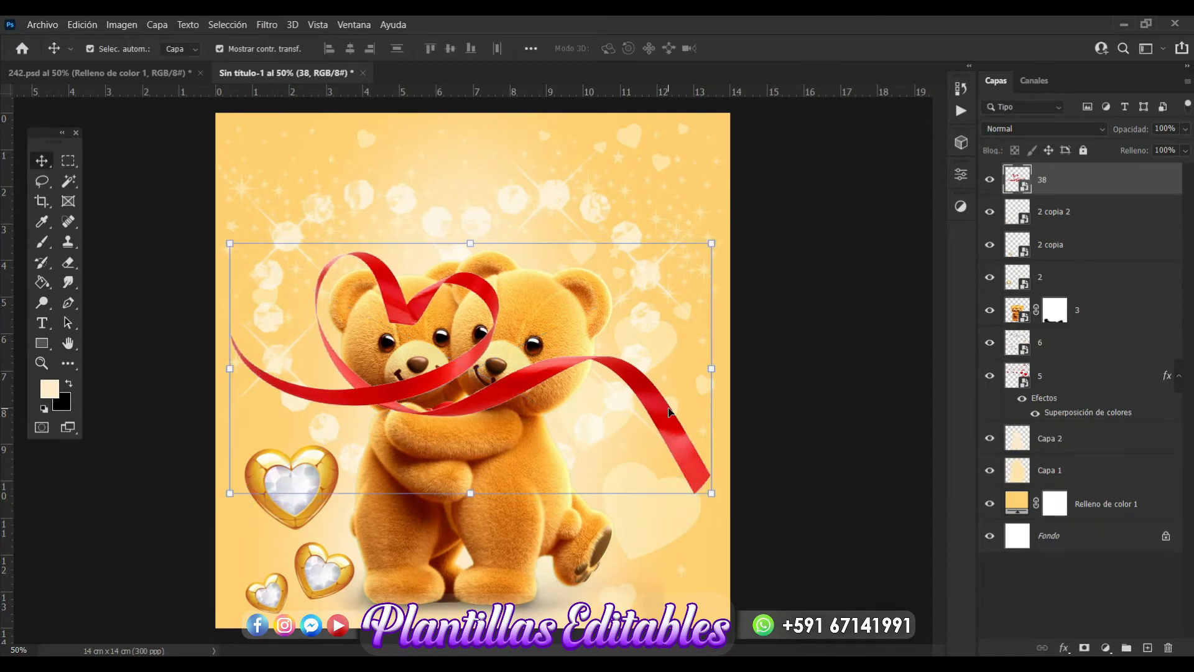
- Shrink the red ribbon and position it beside the right bear's body, with its tail running past the card's right edge
{"action": "left_click_drag", "start_coordinate": [711, 243], "coordinate": [315, 397]}
{"action": "left_click_drag", "start_coordinate": [305, 474], "coordinate": [759, 432]}
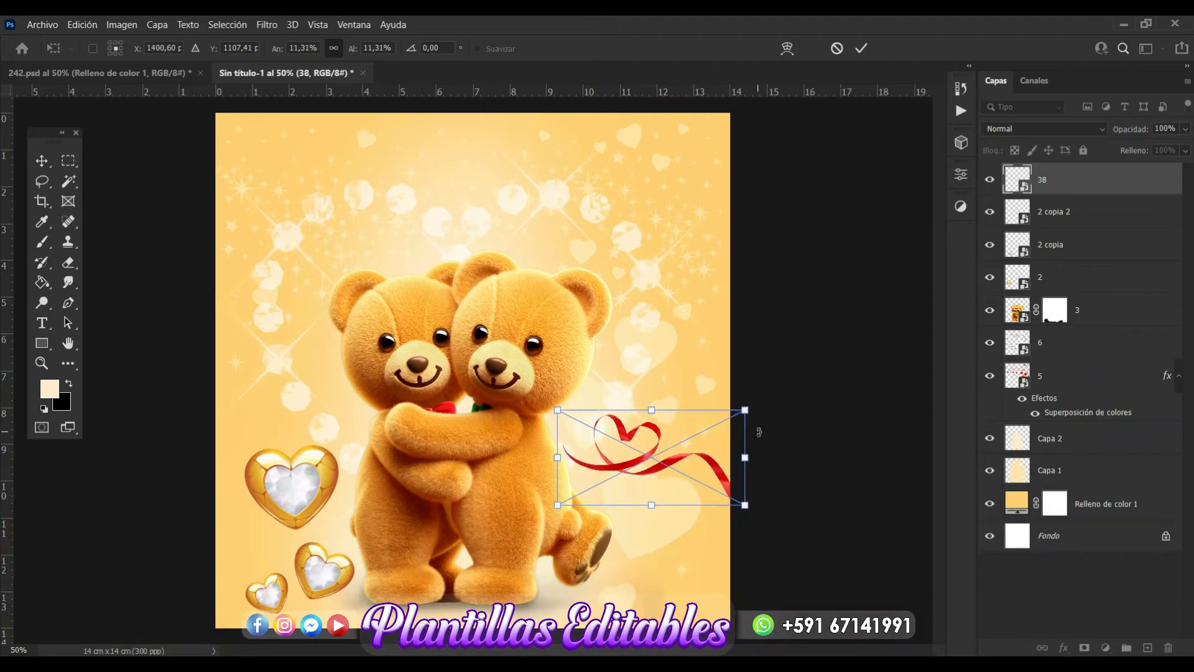
{"action": "left_click_drag", "start_coordinate": [695, 467], "coordinate": [695, 489]}
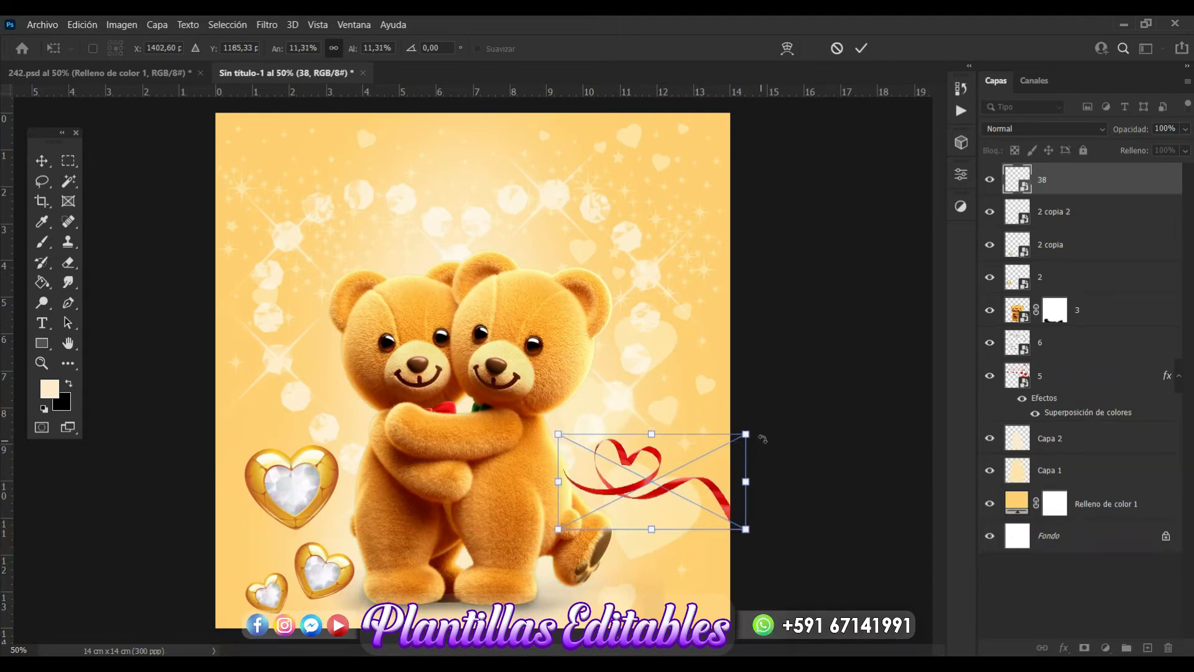
{"action": "left_click_drag", "start_coordinate": [748, 434], "coordinate": [789, 418]}
{"action": "left_click_drag", "start_coordinate": [711, 487], "coordinate": [709, 506]}
{"action": "key", "text": "Return"}
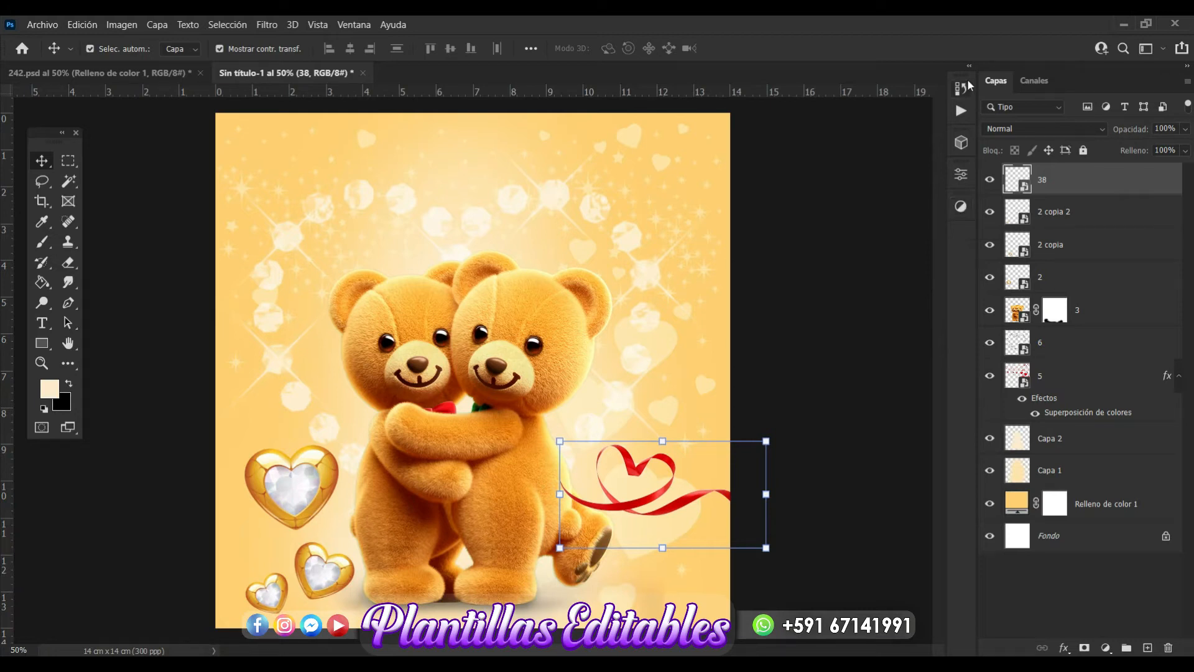
{"action": "left_click", "coordinate": [352, 25]}
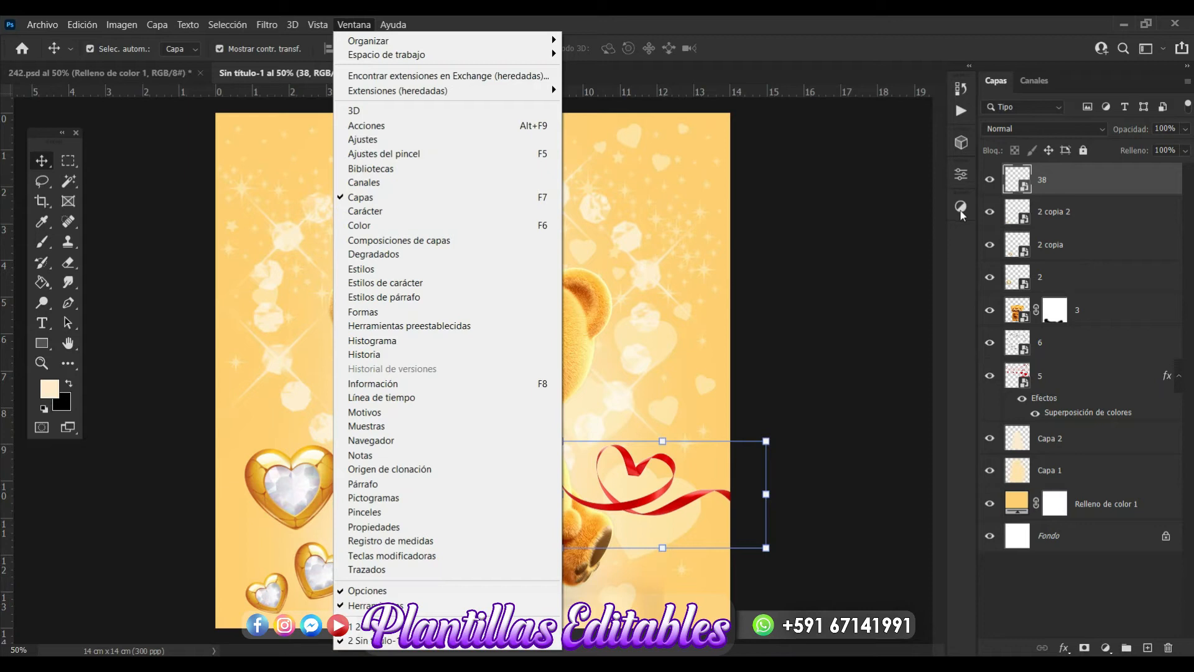
{"action": "left_click", "coordinate": [354, 25]}
{"action": "left_click", "coordinate": [354, 25]}
{"action": "left_click", "coordinate": [355, 26]}
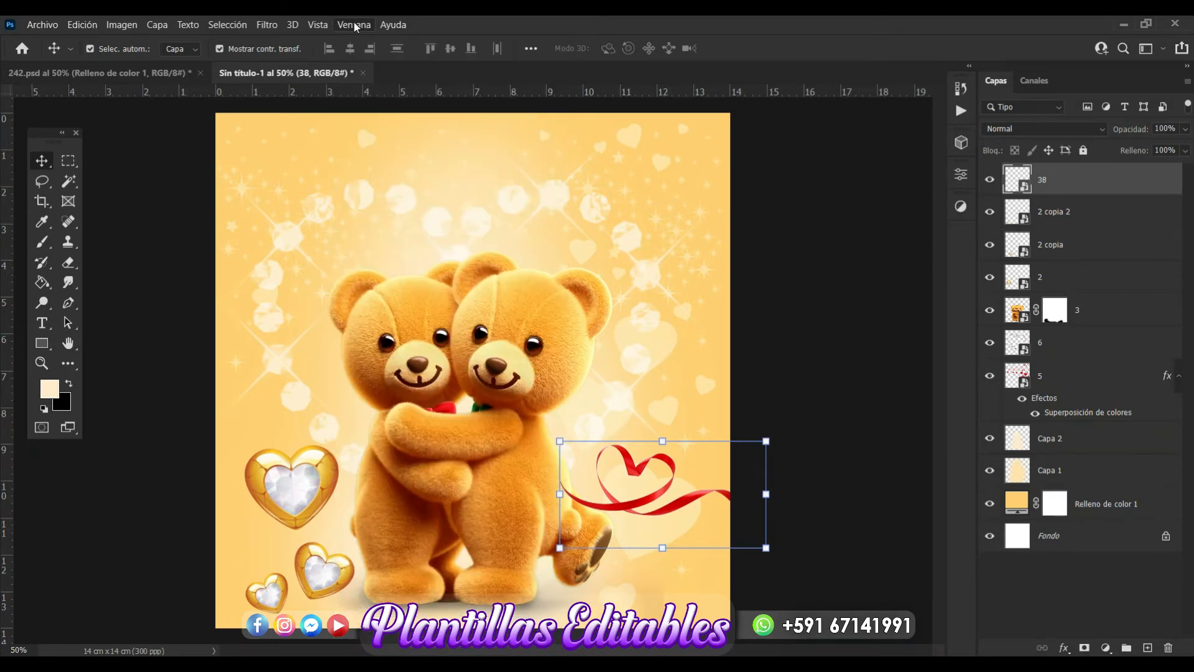
- Recolour the ribbon gold with a Hue/Saturation adjustment clipped to layer 38, setting the hue to +35
{"action": "left_click", "coordinate": [961, 207]}
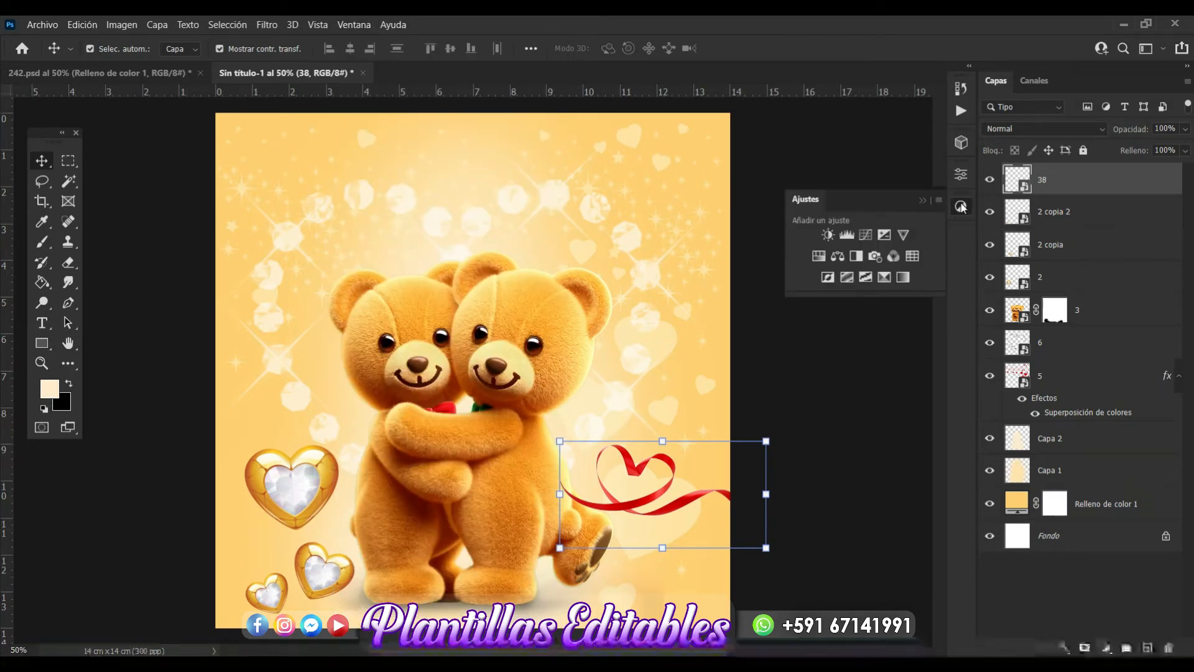
{"action": "left_click", "coordinate": [819, 255]}
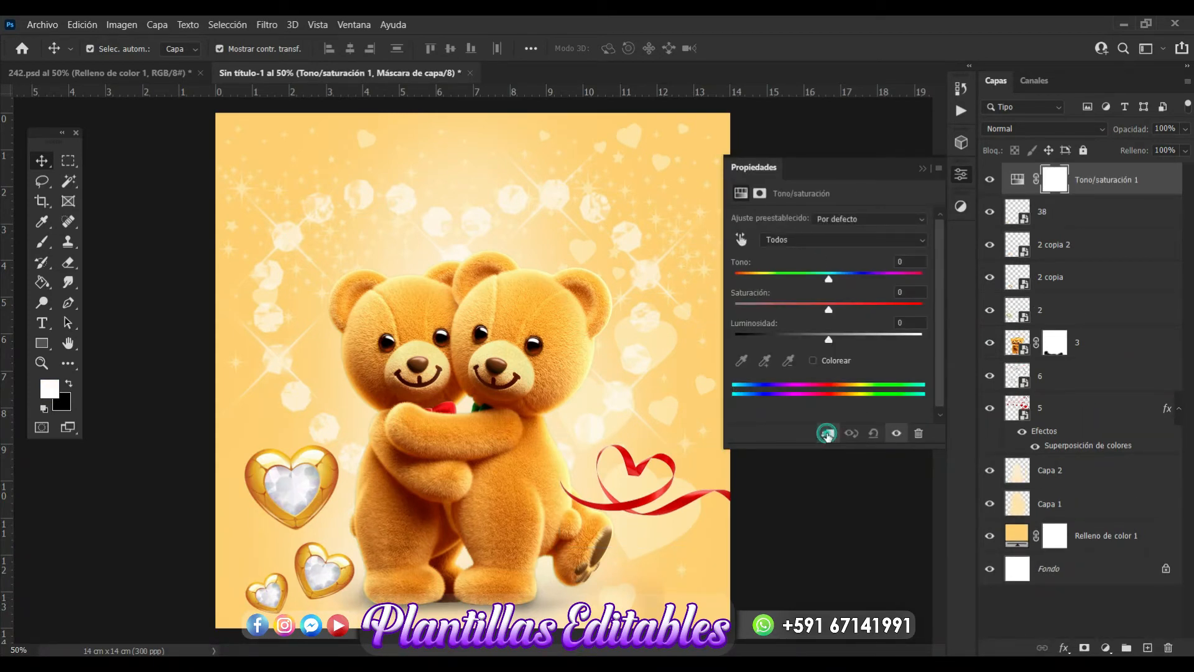
{"action": "left_click", "coordinate": [828, 433]}
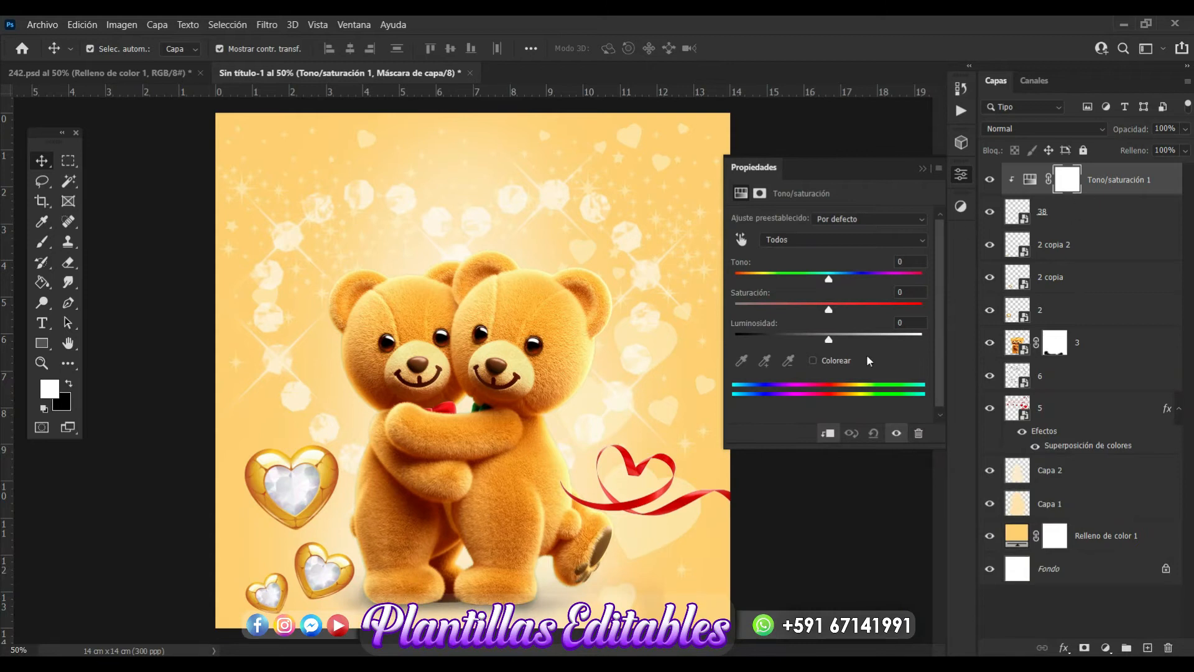
{"action": "left_click_drag", "start_coordinate": [830, 283], "coordinate": [863, 280]}
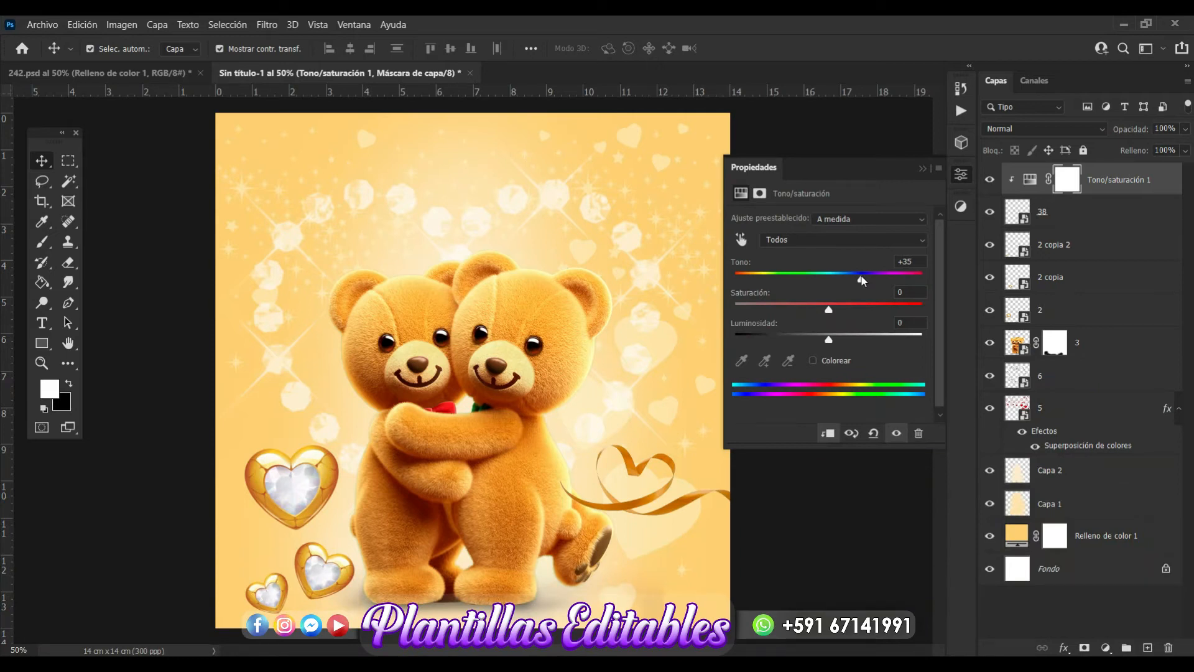
{"action": "left_click", "coordinate": [922, 169]}
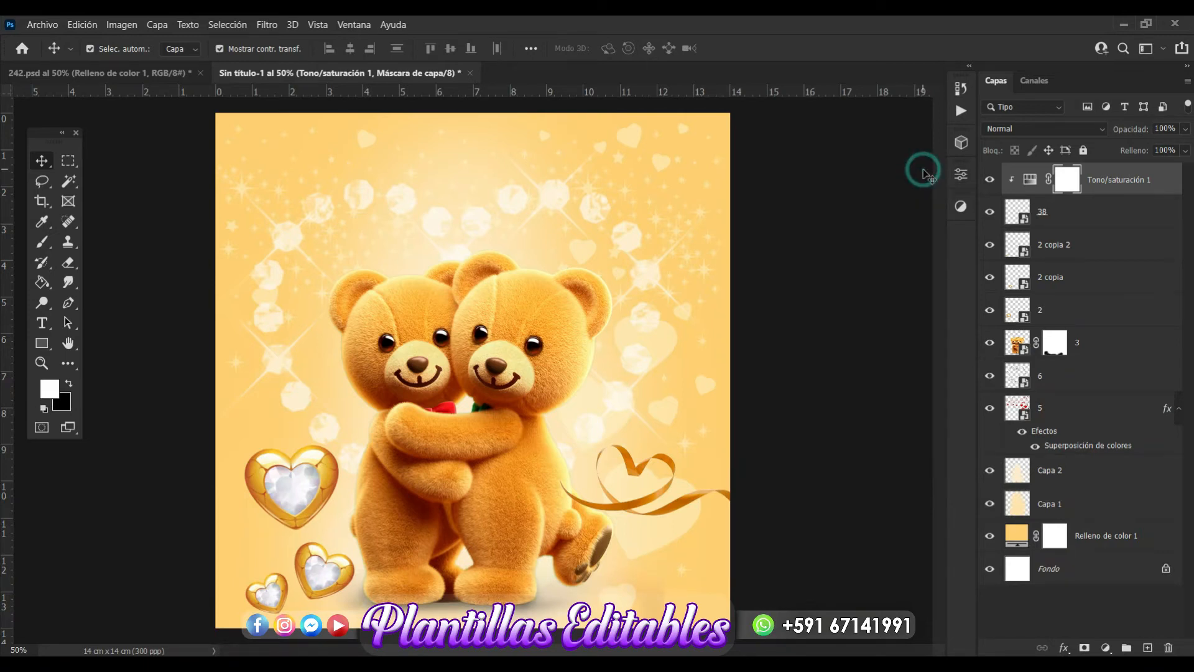
{"action": "left_click", "coordinate": [873, 347]}
- Enlarge the gold ribbon to 13.76%, shift it slightly down beside the bears and deselect it
{"action": "left_click", "coordinate": [622, 507]}
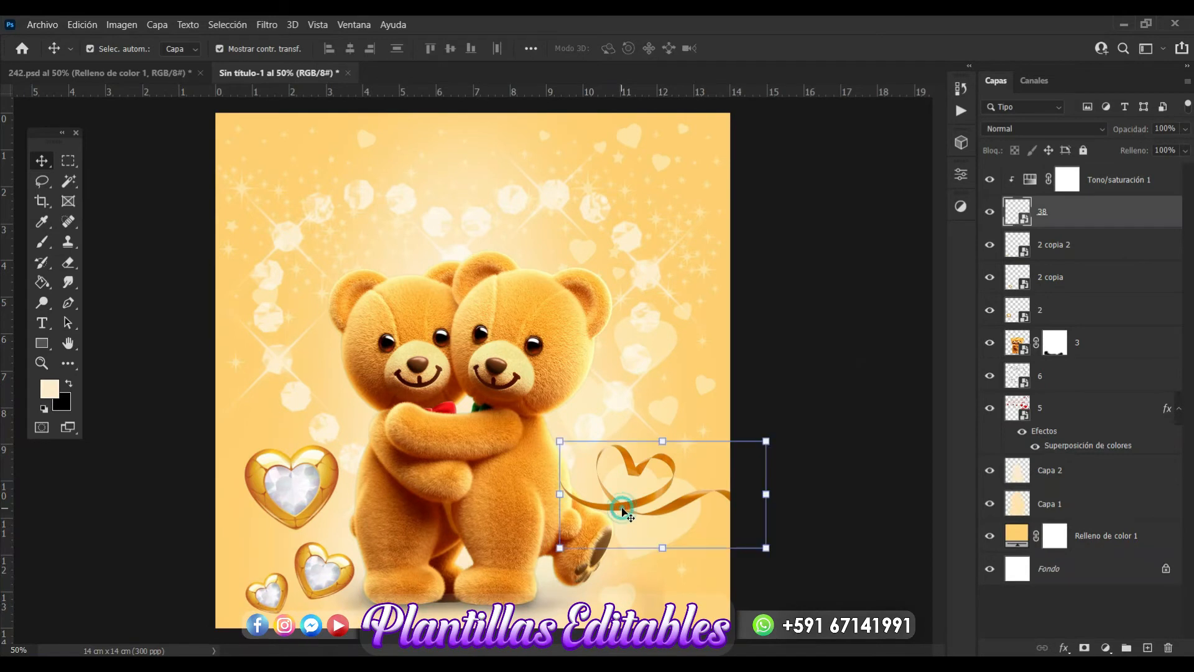
{"action": "left_click_drag", "start_coordinate": [557, 497], "coordinate": [546, 495]}
{"action": "left_click_drag", "start_coordinate": [720, 496], "coordinate": [730, 502]}
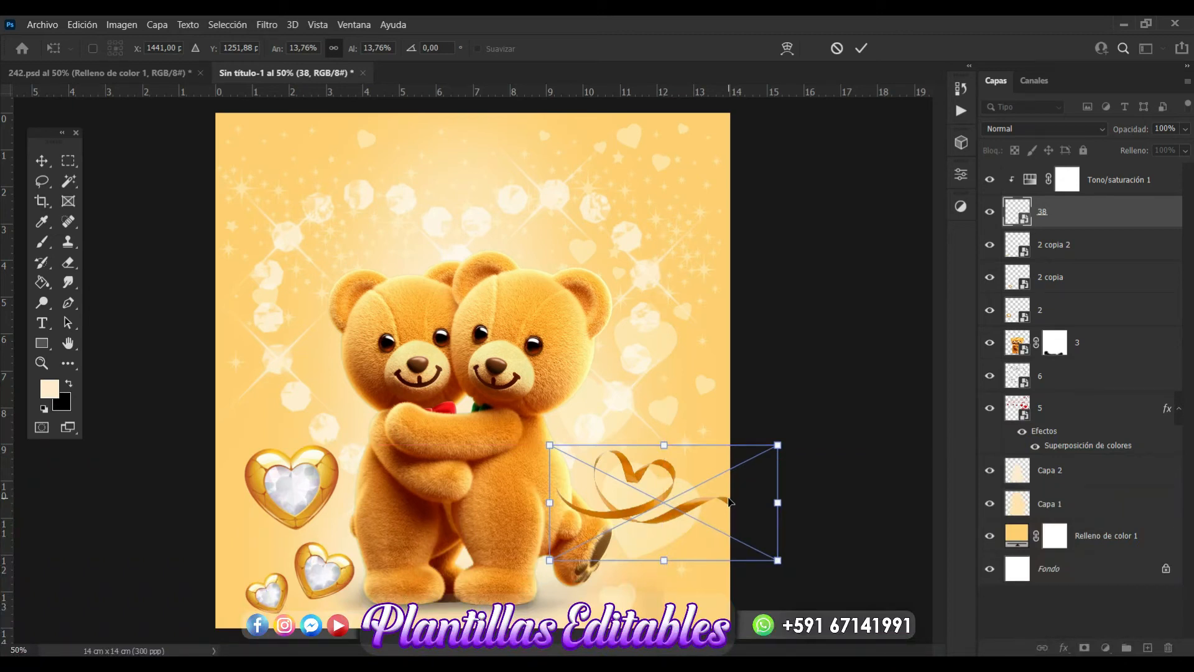
{"action": "key", "text": "Return"}
{"action": "left_click", "coordinate": [849, 414]}
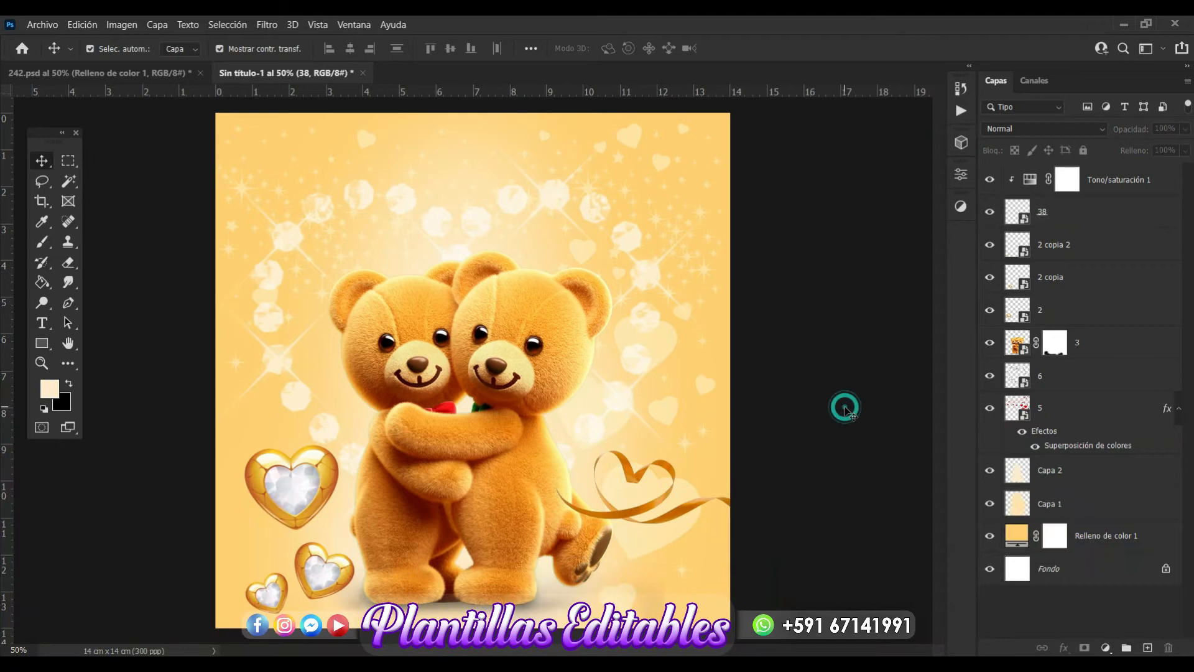
- Add a new empty layer directly above Capa 2 and set the soft round brush size to 184 px
{"action": "left_click", "coordinate": [1083, 476]}
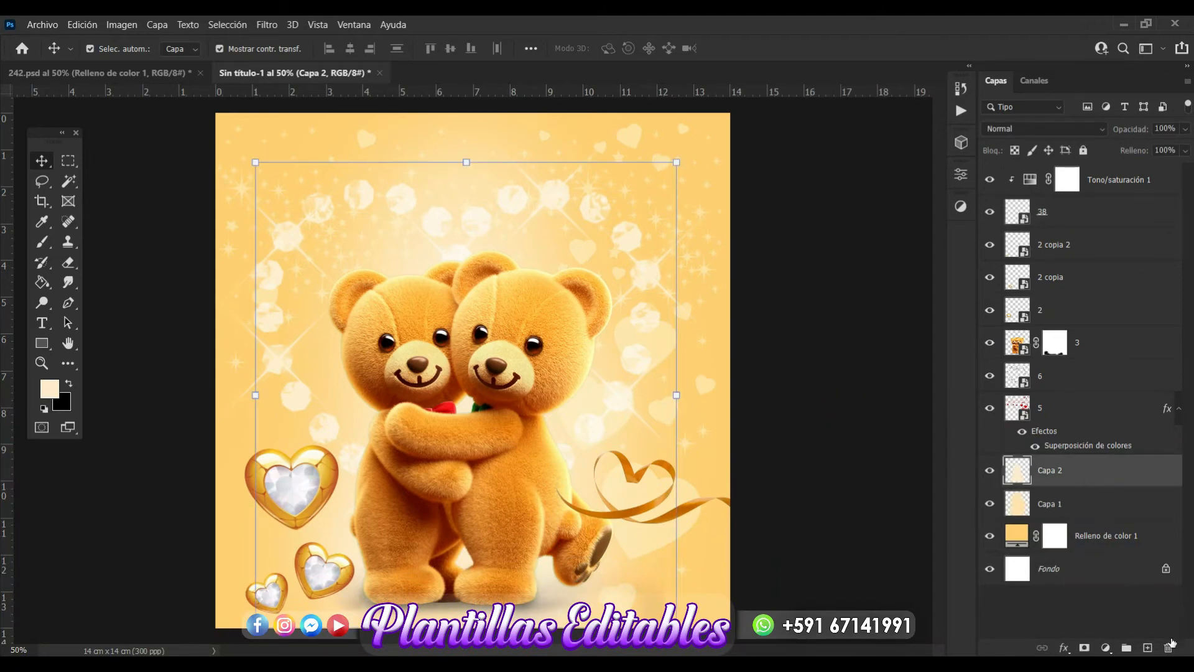
{"action": "left_click", "coordinate": [1147, 648]}
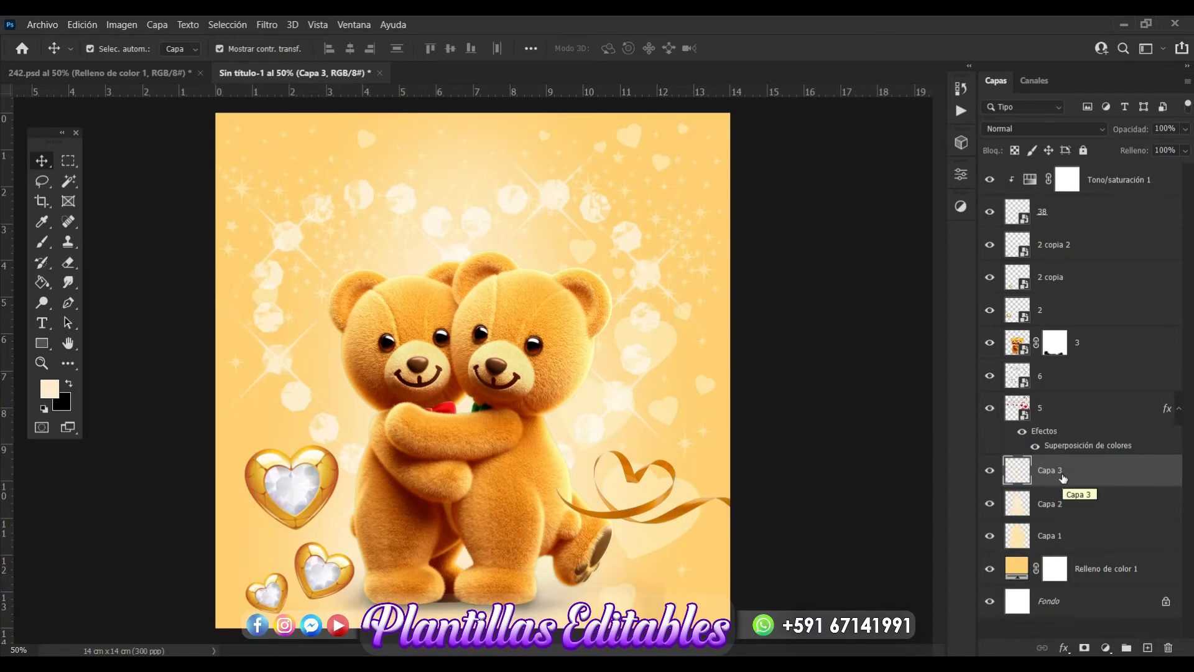
{"action": "left_click", "coordinate": [41, 243]}
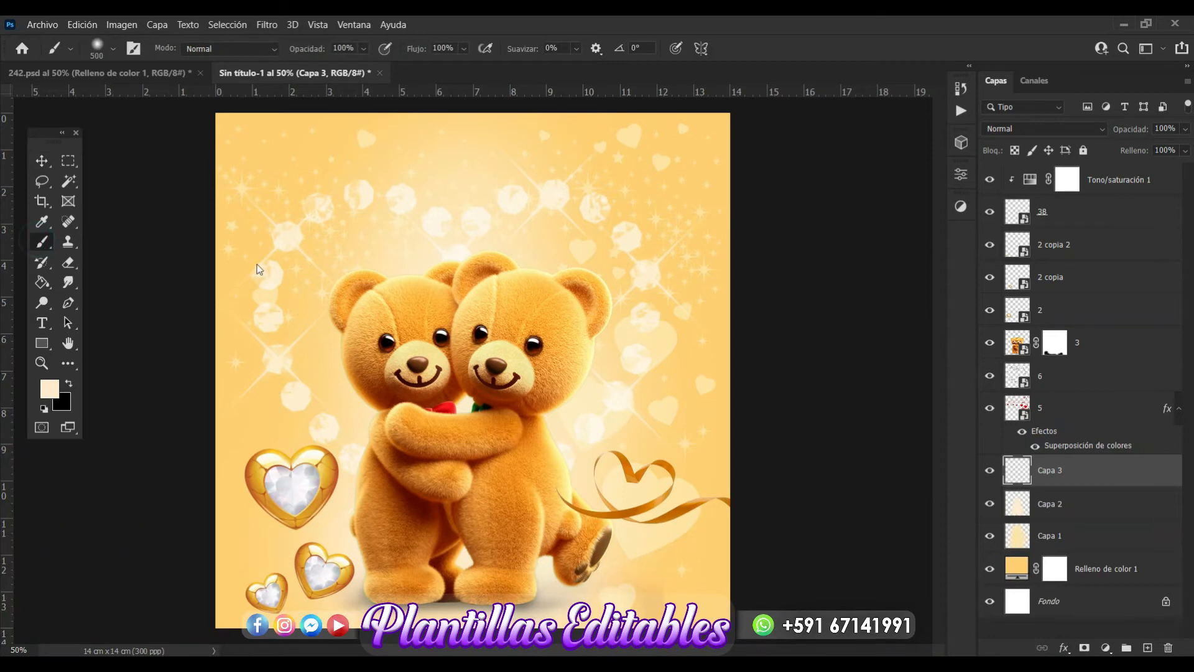
{"action": "left_click", "coordinate": [115, 48]}
{"action": "left_click_drag", "start_coordinate": [176, 100], "coordinate": [166, 100]}
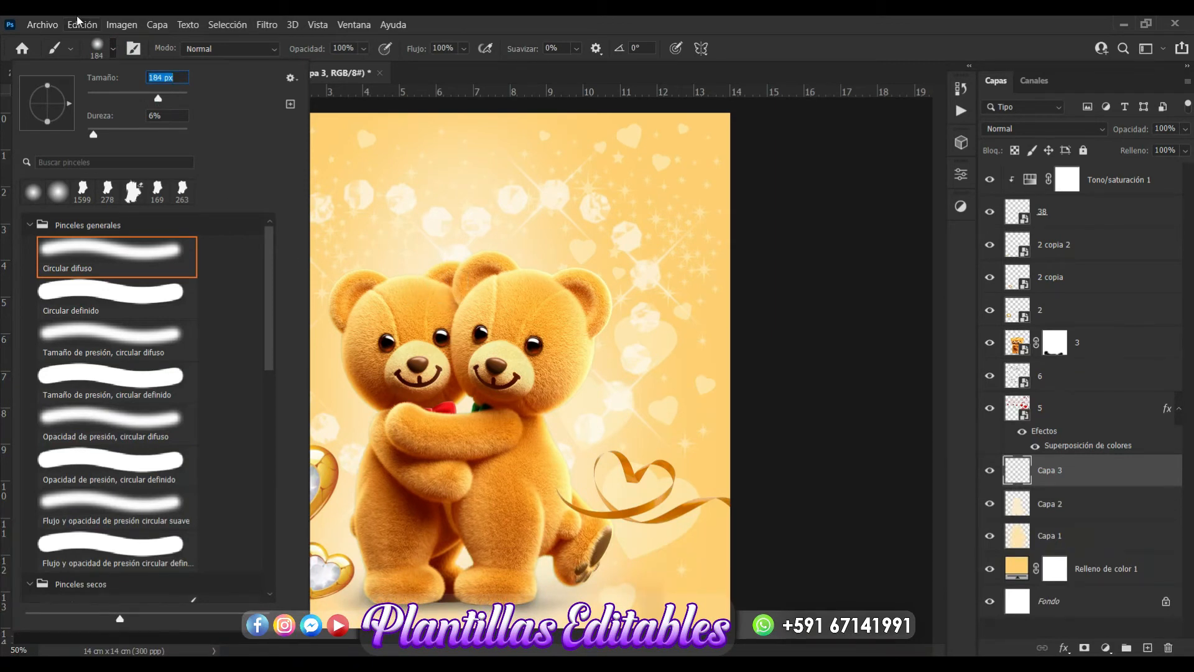
{"action": "left_click", "coordinate": [95, 47]}
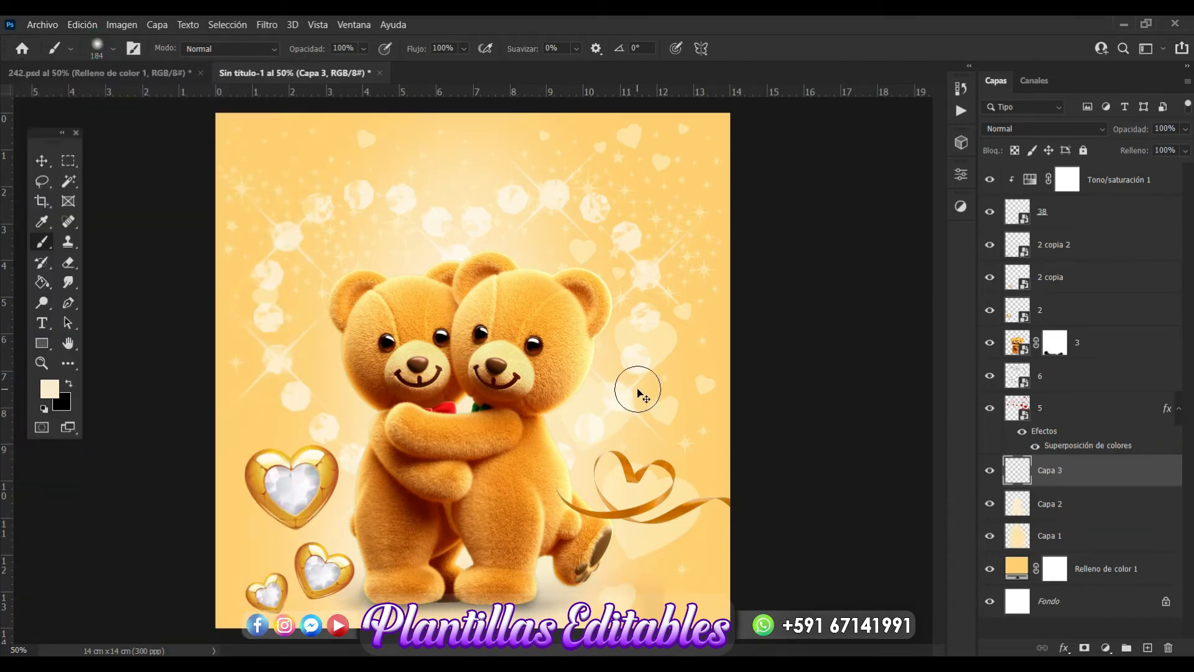
- Set the foreground colour to pale yellow fdfec6, sampled from the bright edge of the right bear's ear
{"action": "key", "text": "ctrl+plus"}
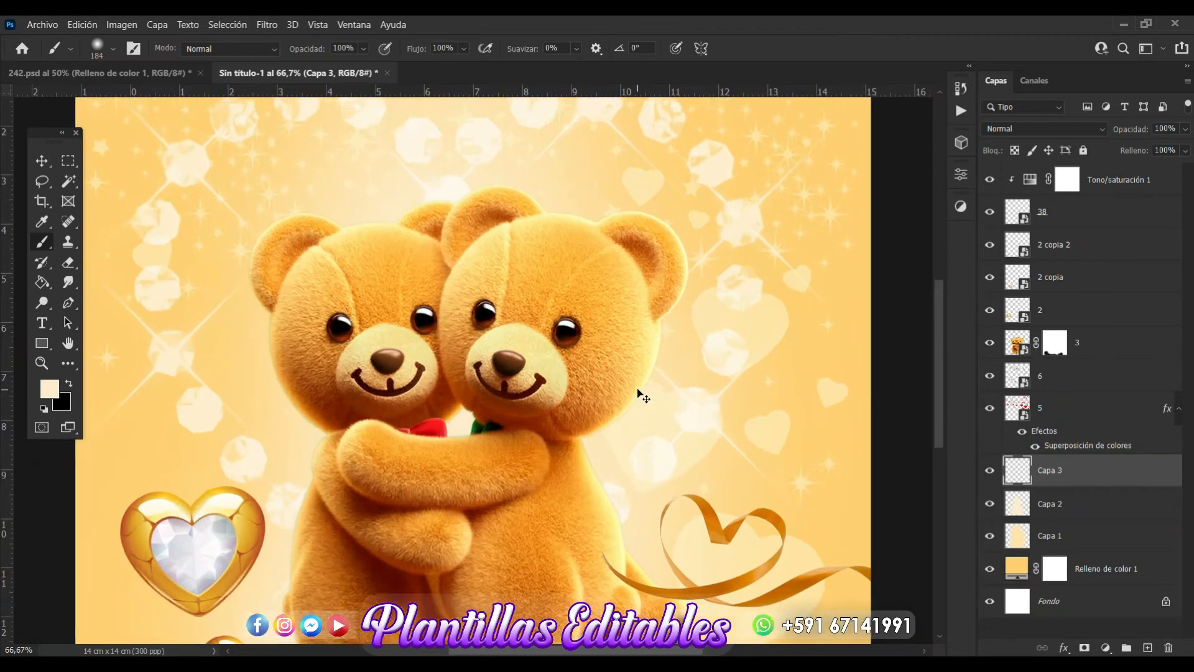
{"action": "key", "text": "ctrl+plus"}
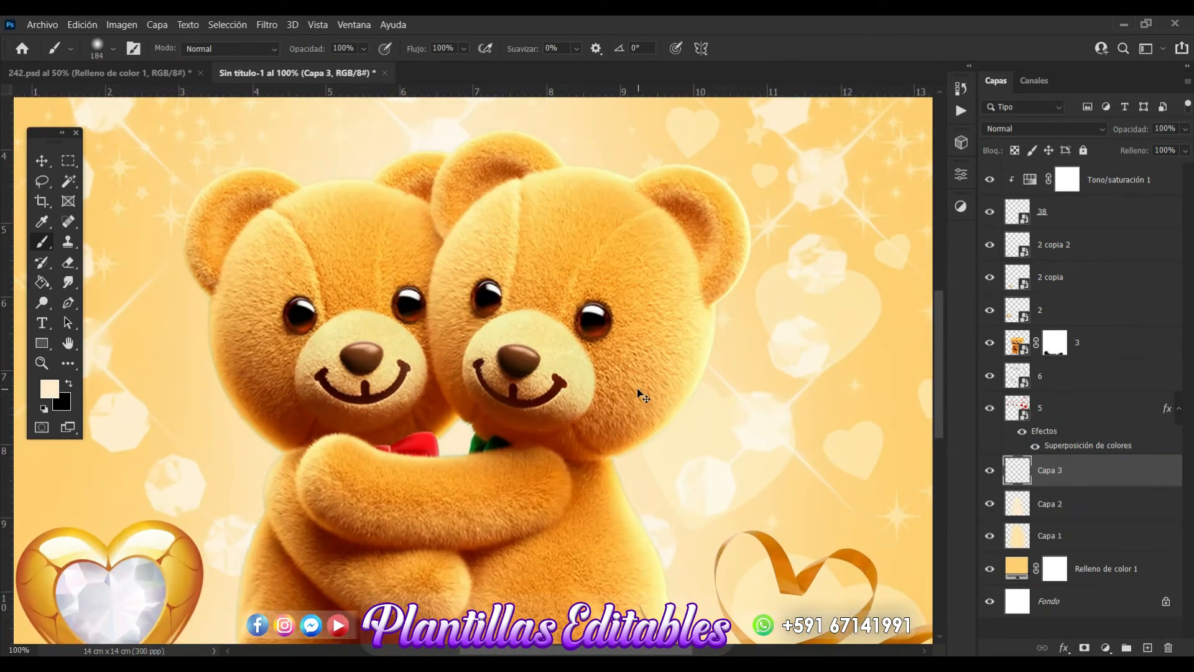
{"action": "left_click", "coordinate": [50, 390]}
{"action": "left_click_drag", "start_coordinate": [759, 195], "coordinate": [731, 276]}
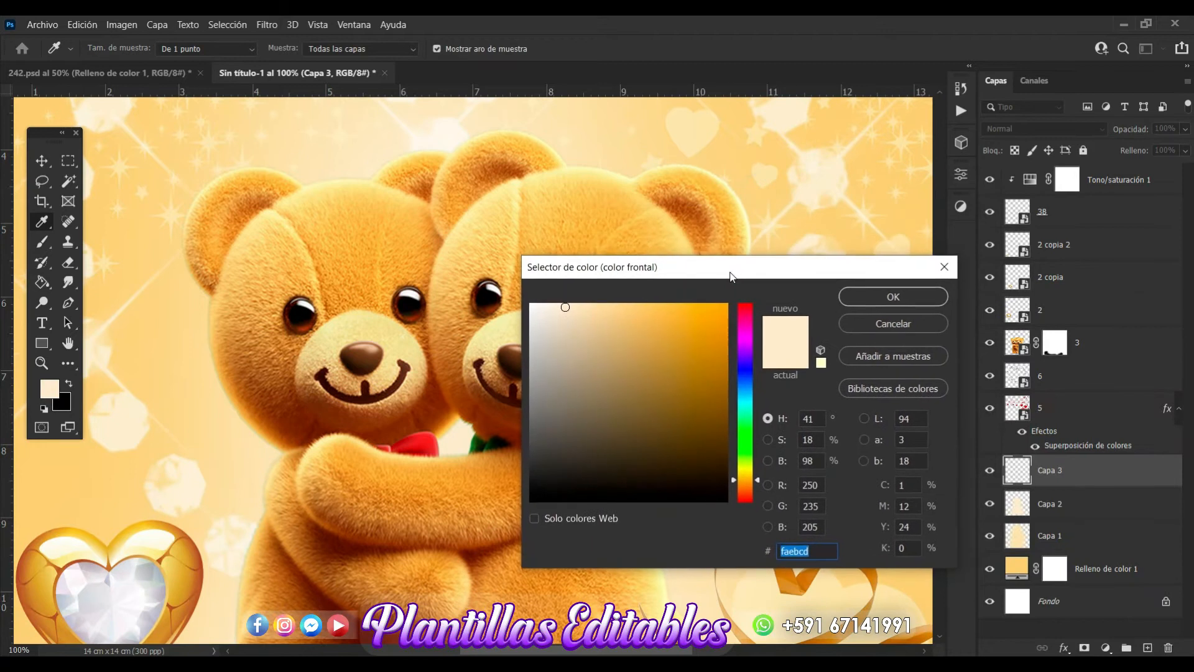
{"action": "left_click", "coordinate": [728, 177]}
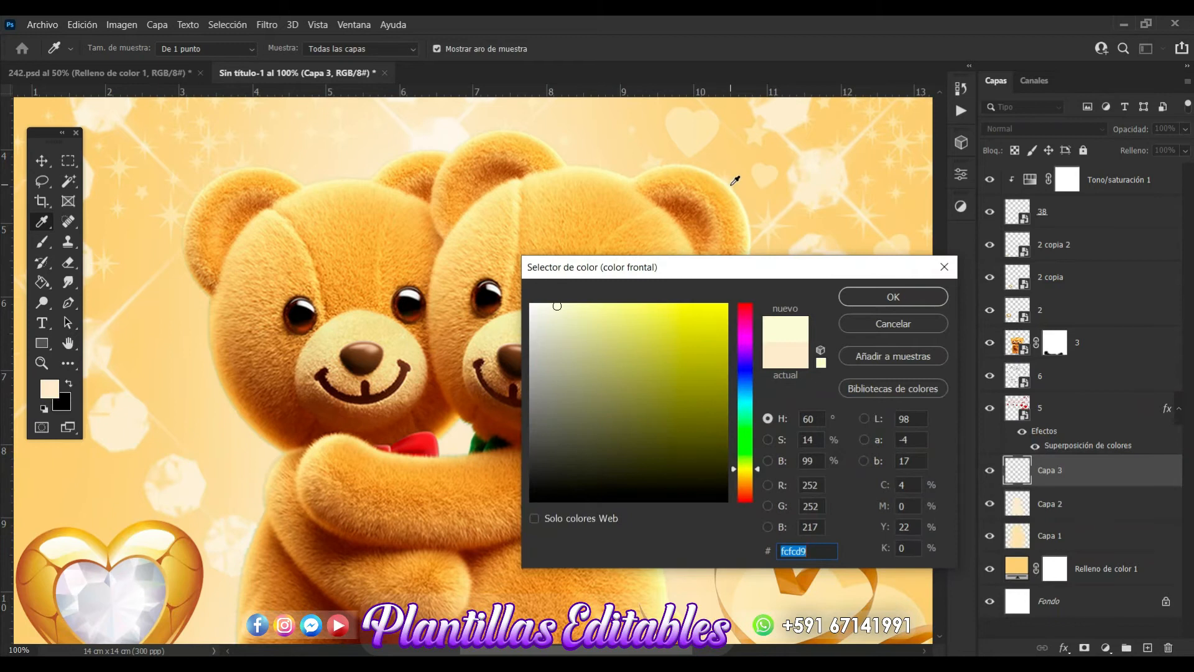
{"action": "left_click", "coordinate": [630, 171]}
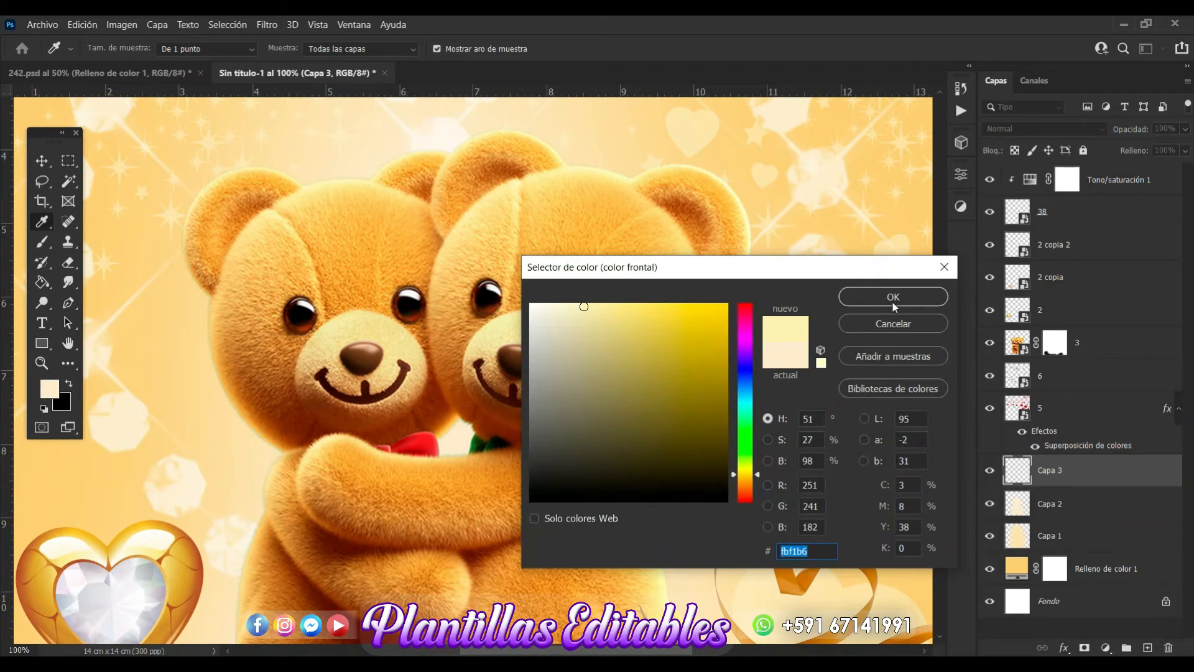
{"action": "left_click", "coordinate": [745, 210]}
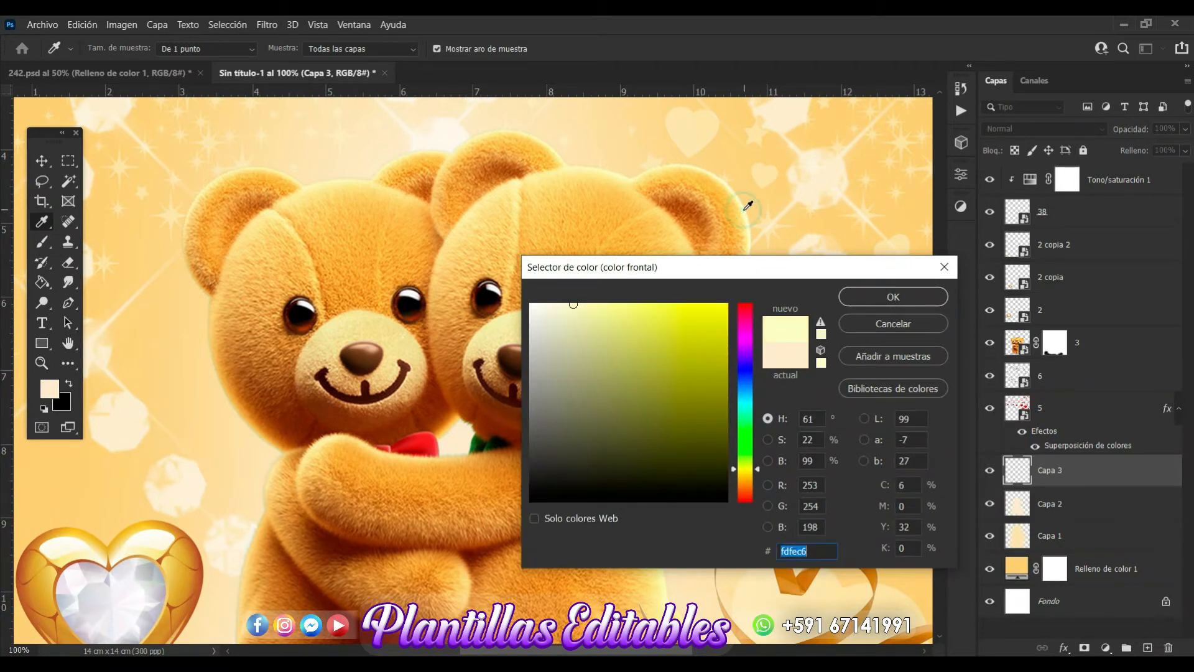
{"action": "left_click", "coordinate": [866, 298]}
- Paint a soft pale yellow glow on Capa 3 around the ears and the tops of both bears' heads
{"action": "key", "text": "b"}
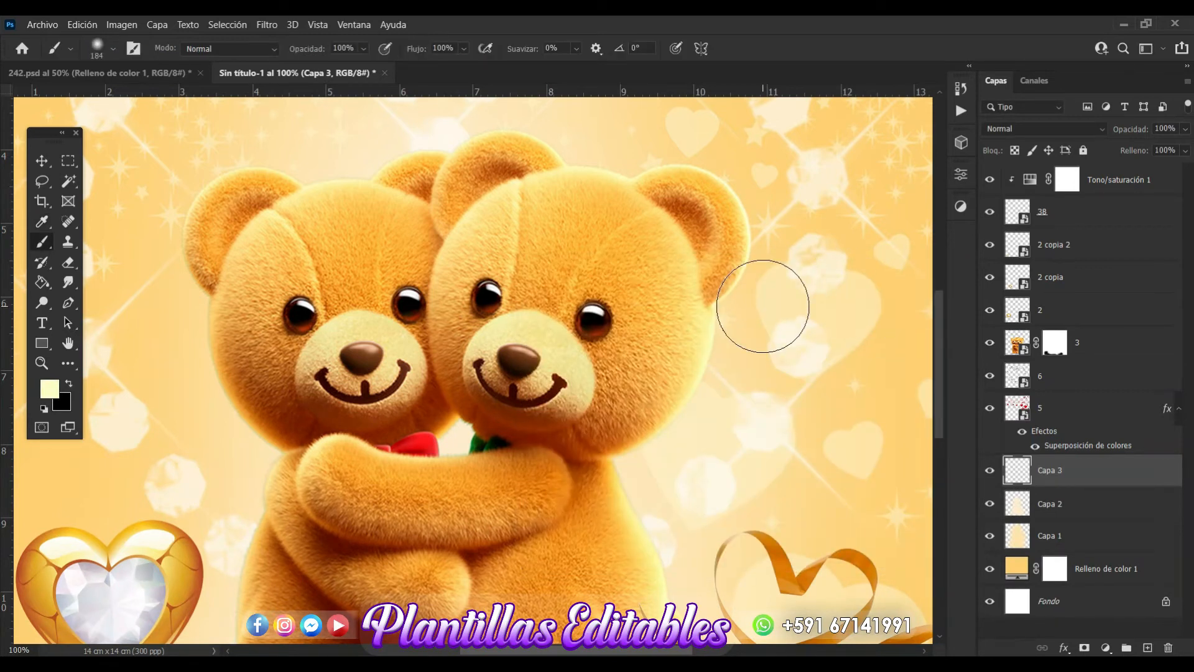
{"action": "scroll", "coordinate": [763, 306], "scroll_direction": "up", "scroll_amount": 3}
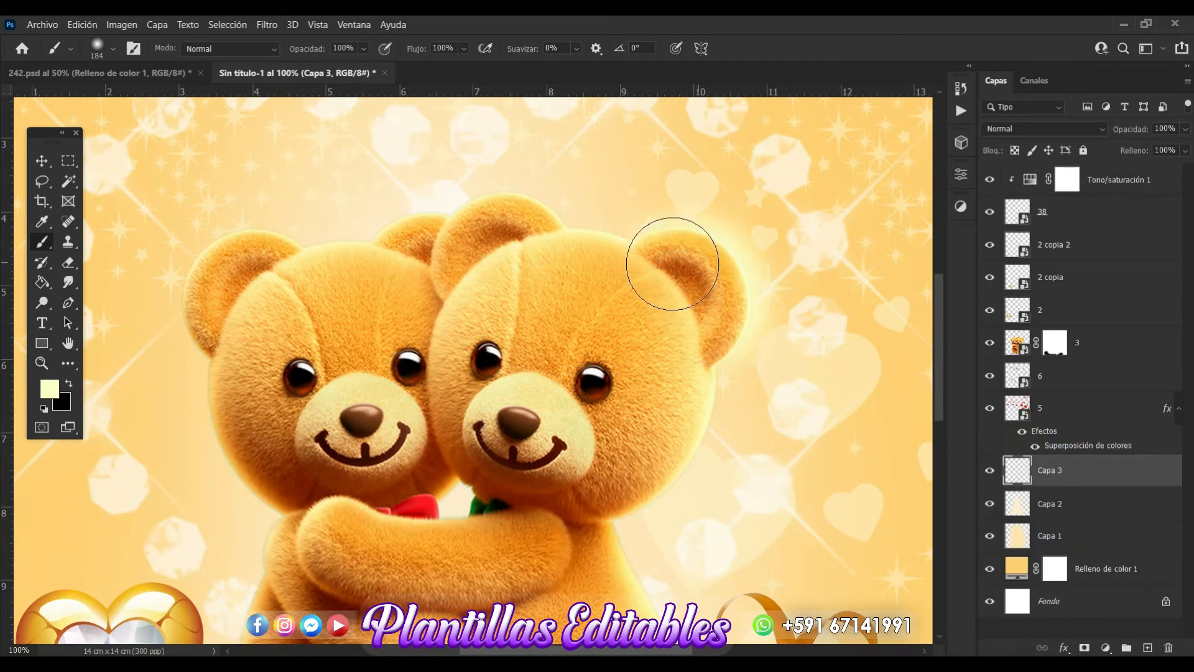
{"action": "mouse_move", "coordinate": [619, 272]}
{"action": "left_mouse_down"}
{"action": "mouse_move", "coordinate": [568, 269]}
{"action": "mouse_move", "coordinate": [516, 243]}
{"action": "left_mouse_up"}
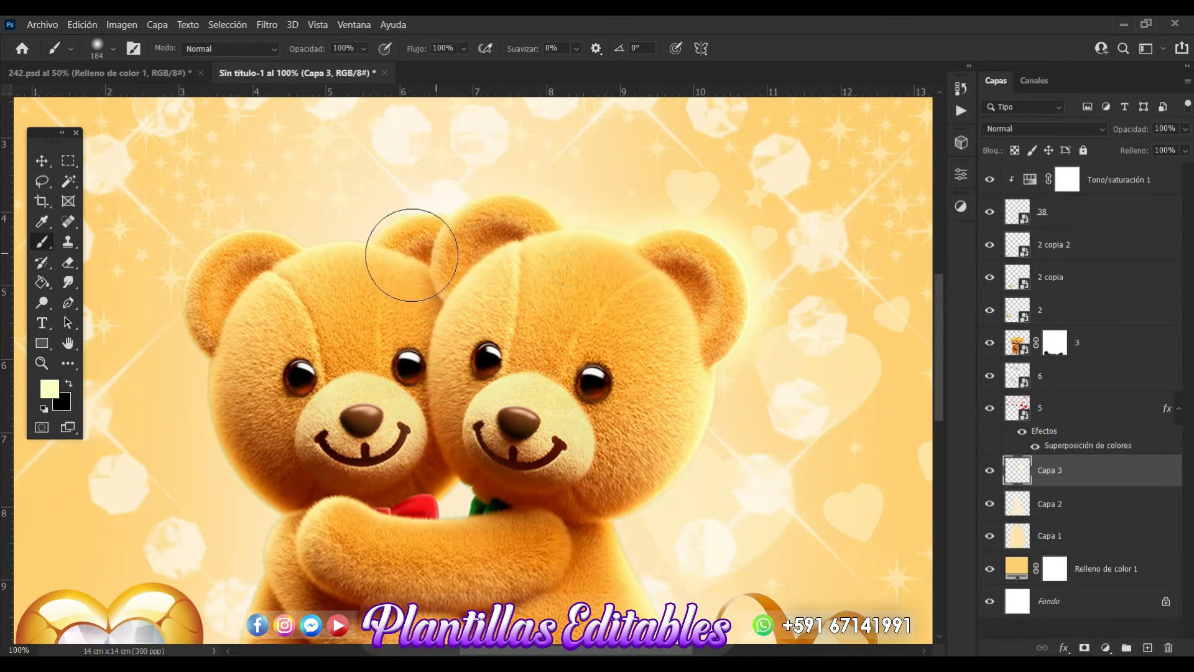
{"action": "mouse_move", "coordinate": [419, 258]}
{"action": "left_mouse_down"}
{"action": "mouse_move", "coordinate": [488, 233]}
{"action": "mouse_move", "coordinate": [535, 239]}
{"action": "left_mouse_up"}
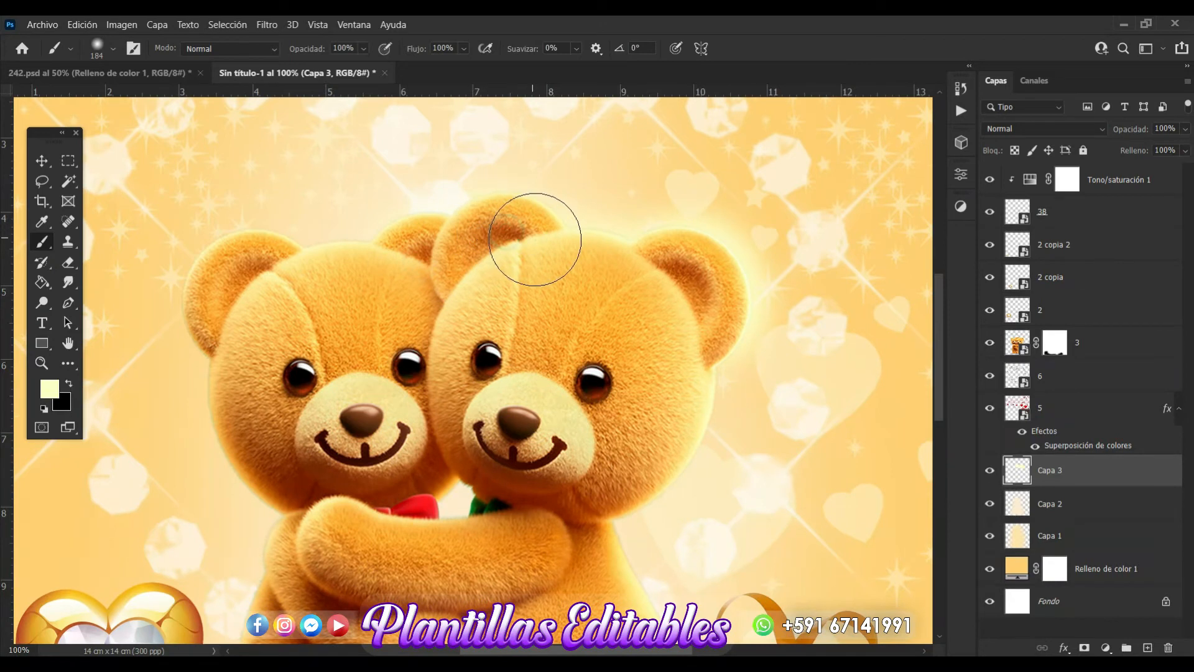
{"action": "mouse_move", "coordinate": [366, 273]}
{"action": "left_mouse_down"}
{"action": "mouse_move", "coordinate": [285, 263]}
{"action": "mouse_move", "coordinate": [235, 280]}
{"action": "mouse_move", "coordinate": [229, 300]}
{"action": "mouse_move", "coordinate": [249, 272]}
{"action": "mouse_move", "coordinate": [228, 304]}
{"action": "mouse_move", "coordinate": [245, 320]}
{"action": "mouse_move", "coordinate": [230, 328]}
{"action": "mouse_move", "coordinate": [223, 301]}
{"action": "left_mouse_up"}
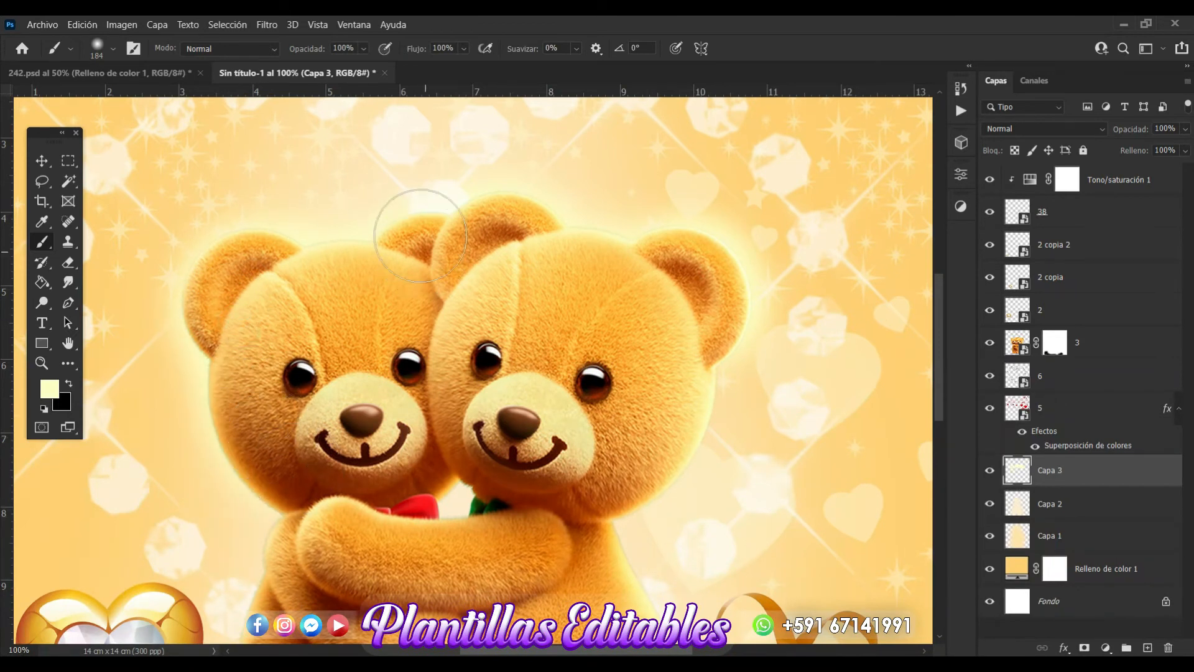
- Continue the pale yellow glow on Capa 3 around the bears' necks, bodies, legs and raised foot, including the gap between the legs
{"action": "scroll", "coordinate": [482, 512], "scroll_direction": "down", "scroll_amount": 5}
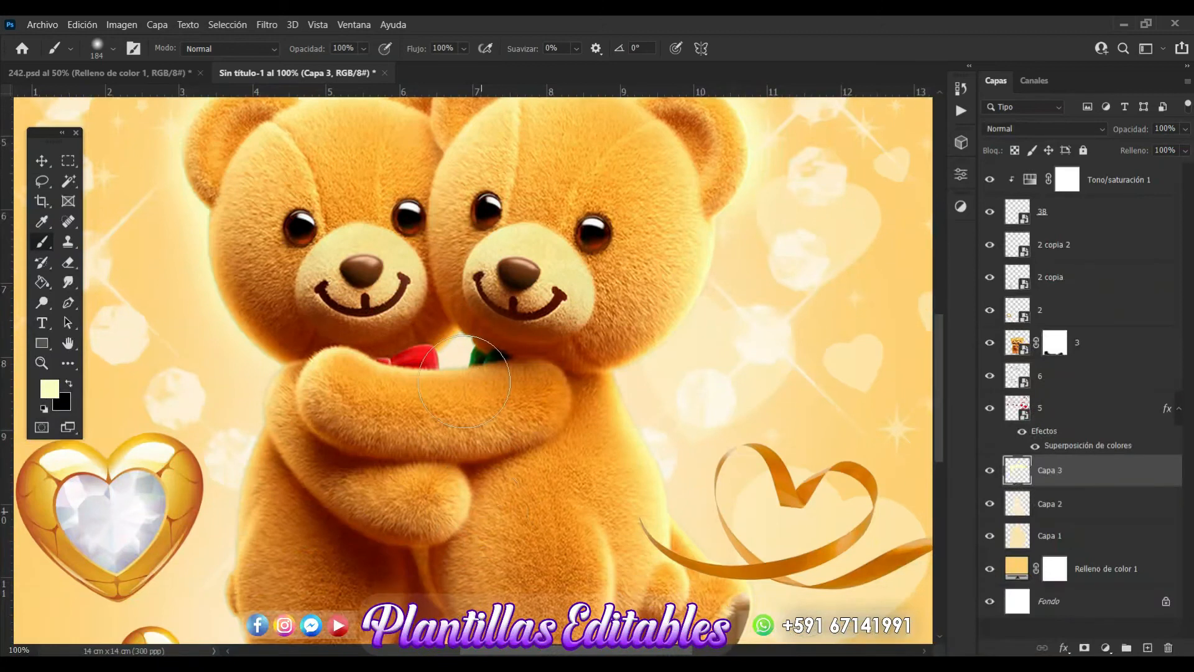
{"action": "left_click", "coordinate": [459, 368]}
{"action": "mouse_move", "coordinate": [261, 334]}
{"action": "left_mouse_down"}
{"action": "mouse_move", "coordinate": [261, 302]}
{"action": "mouse_move", "coordinate": [307, 374]}
{"action": "mouse_move", "coordinate": [276, 552]}
{"action": "left_mouse_up"}
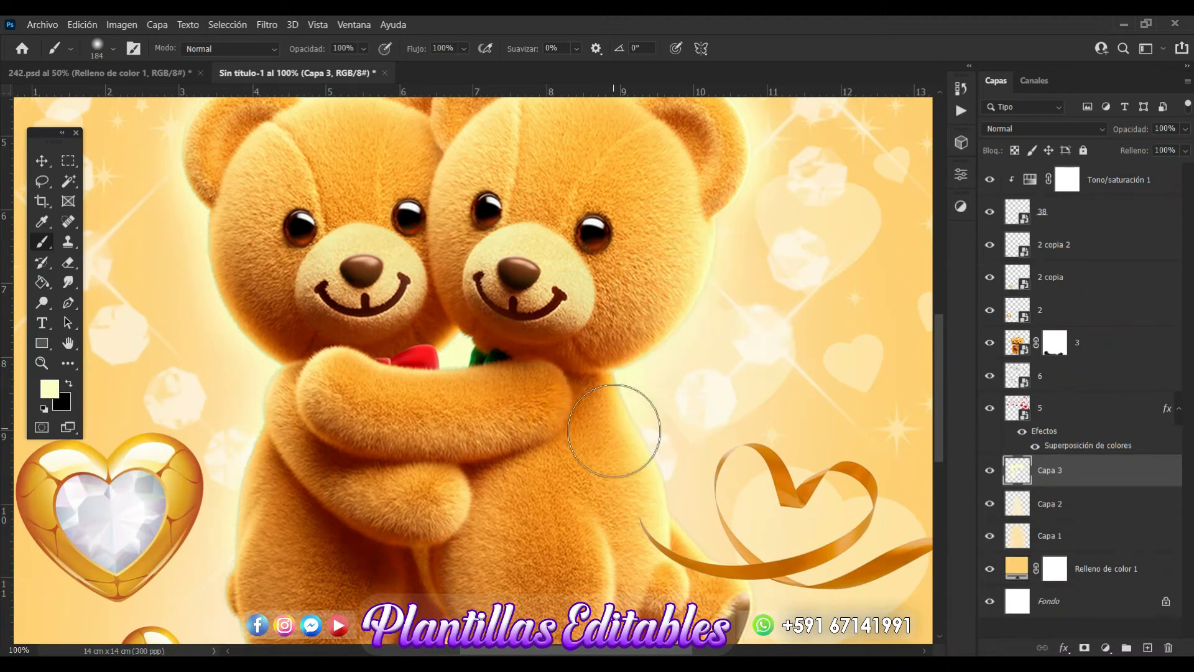
{"action": "scroll", "coordinate": [653, 504], "scroll_direction": "down", "scroll_amount": 5}
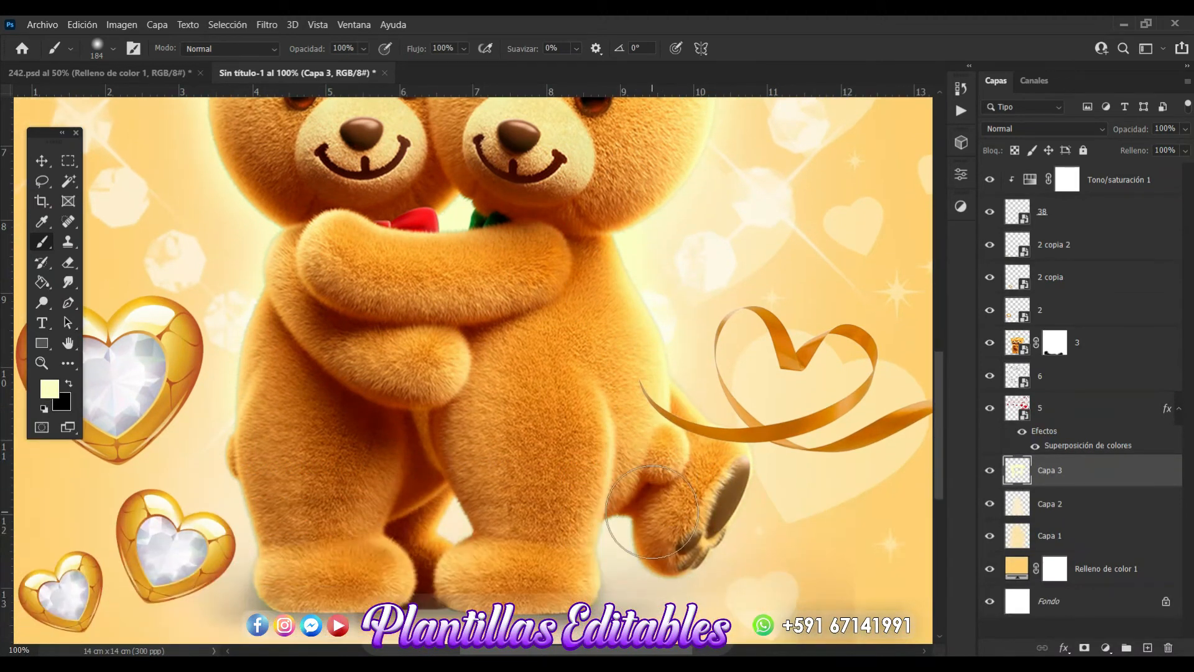
{"action": "mouse_move", "coordinate": [291, 266]}
{"action": "left_mouse_down"}
{"action": "mouse_move", "coordinate": [260, 392]}
{"action": "mouse_move", "coordinate": [288, 498]}
{"action": "mouse_move", "coordinate": [274, 573]}
{"action": "left_mouse_up"}
{"action": "mouse_move", "coordinate": [568, 427]}
{"action": "left_mouse_down"}
{"action": "mouse_move", "coordinate": [629, 553]}
{"action": "mouse_move", "coordinate": [616, 549]}
{"action": "left_mouse_up"}
{"action": "left_click_drag", "start_coordinate": [413, 497], "coordinate": [448, 516]}
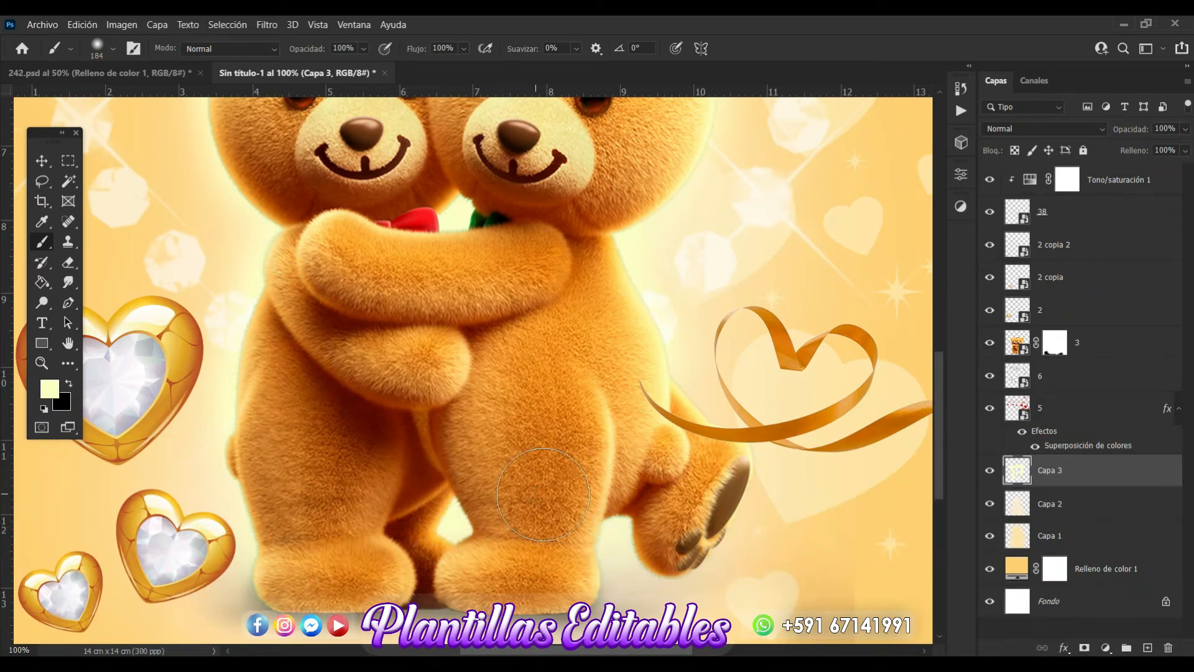
{"action": "scroll", "coordinate": [543, 495], "scroll_direction": "left", "scroll_amount": 1}
{"action": "mouse_move", "coordinate": [660, 542]}
{"action": "left_mouse_down"}
{"action": "mouse_move", "coordinate": [683, 542]}
{"action": "mouse_move", "coordinate": [733, 461]}
{"action": "mouse_move", "coordinate": [692, 415]}
{"action": "left_mouse_up"}
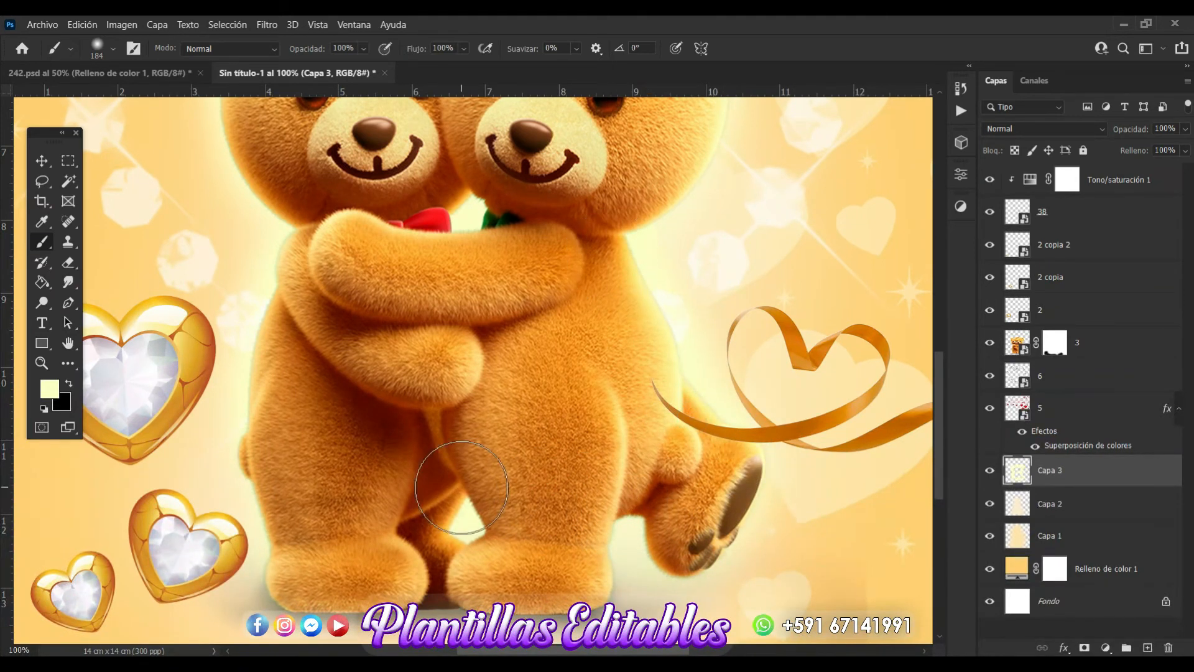
- Add a new empty layer directly above Capa 3 and reduce the soft round brush size to 84 px
{"action": "scroll", "coordinate": [461, 488], "scroll_direction": "right", "scroll_amount": 5}
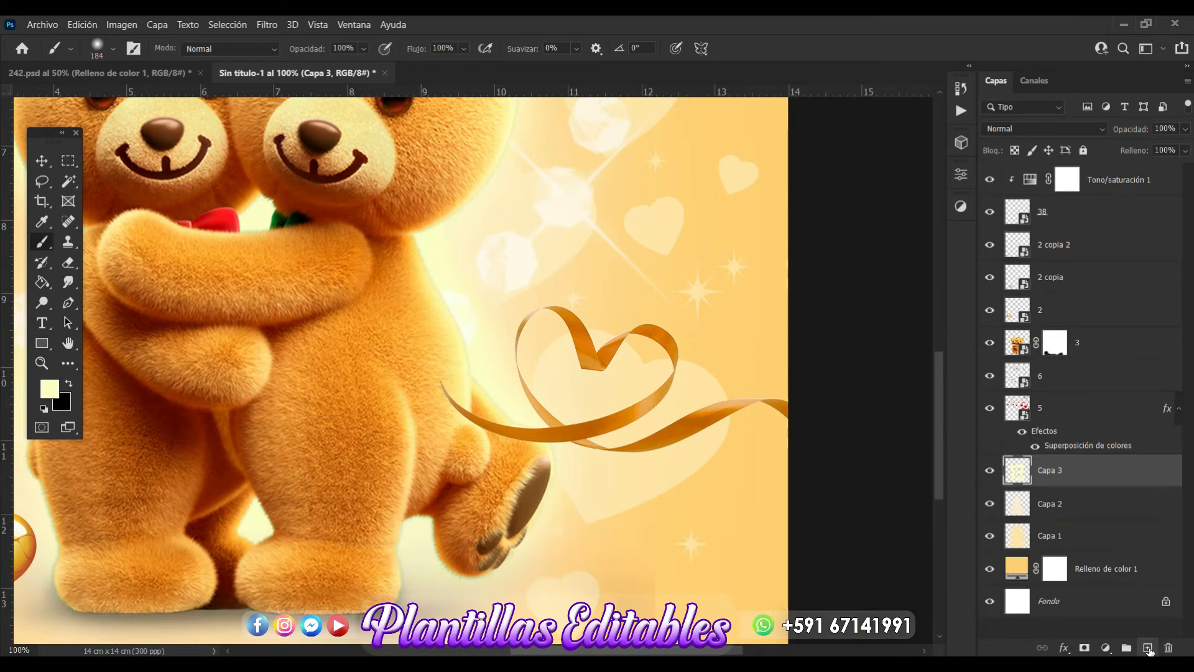
{"action": "left_click", "coordinate": [1149, 648]}
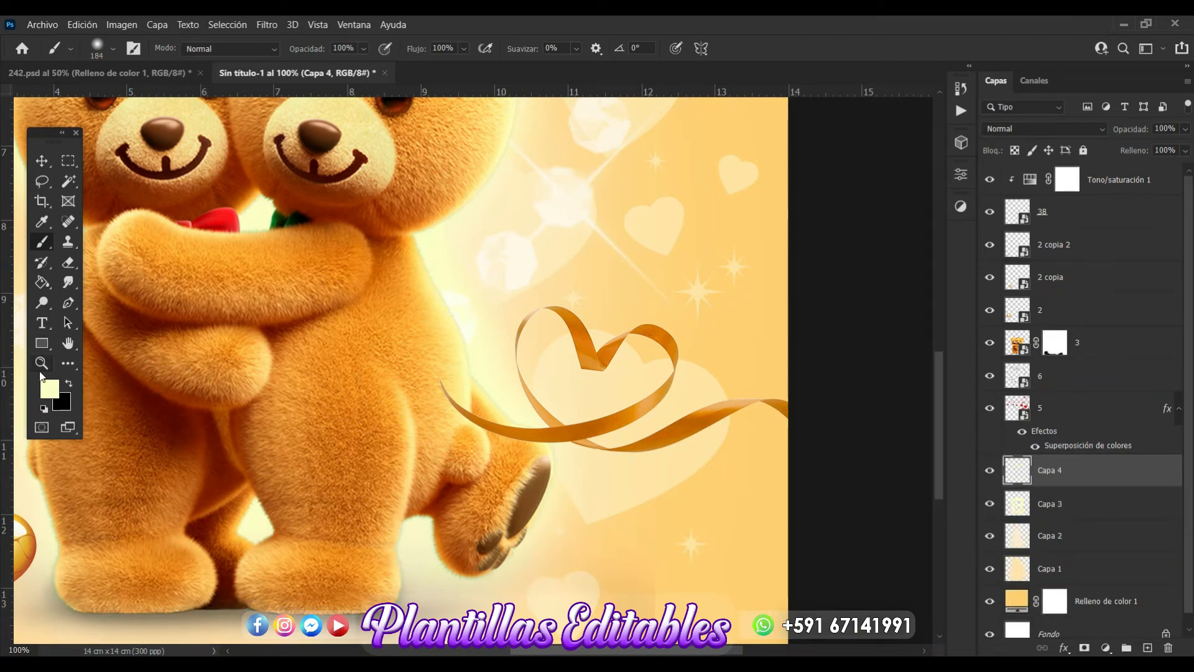
{"action": "left_click", "coordinate": [113, 48]}
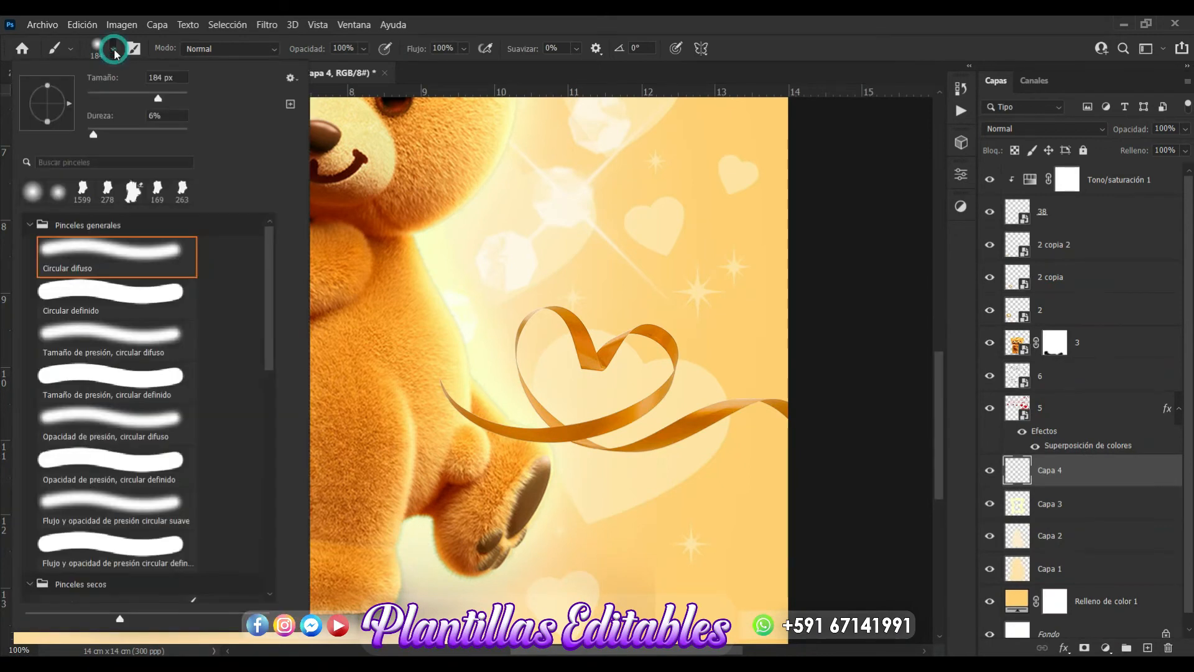
{"action": "left_click_drag", "start_coordinate": [157, 101], "coordinate": [132, 99]}
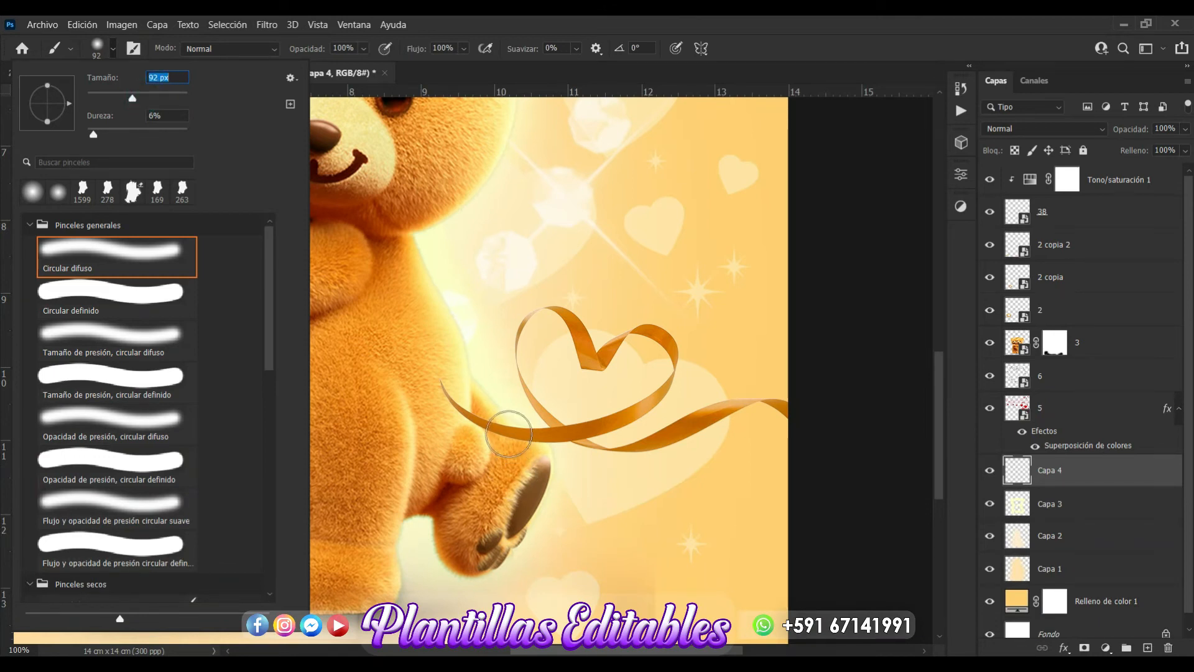
{"action": "left_click_drag", "start_coordinate": [133, 100], "coordinate": [128, 98]}
{"action": "left_click", "coordinate": [98, 47]}
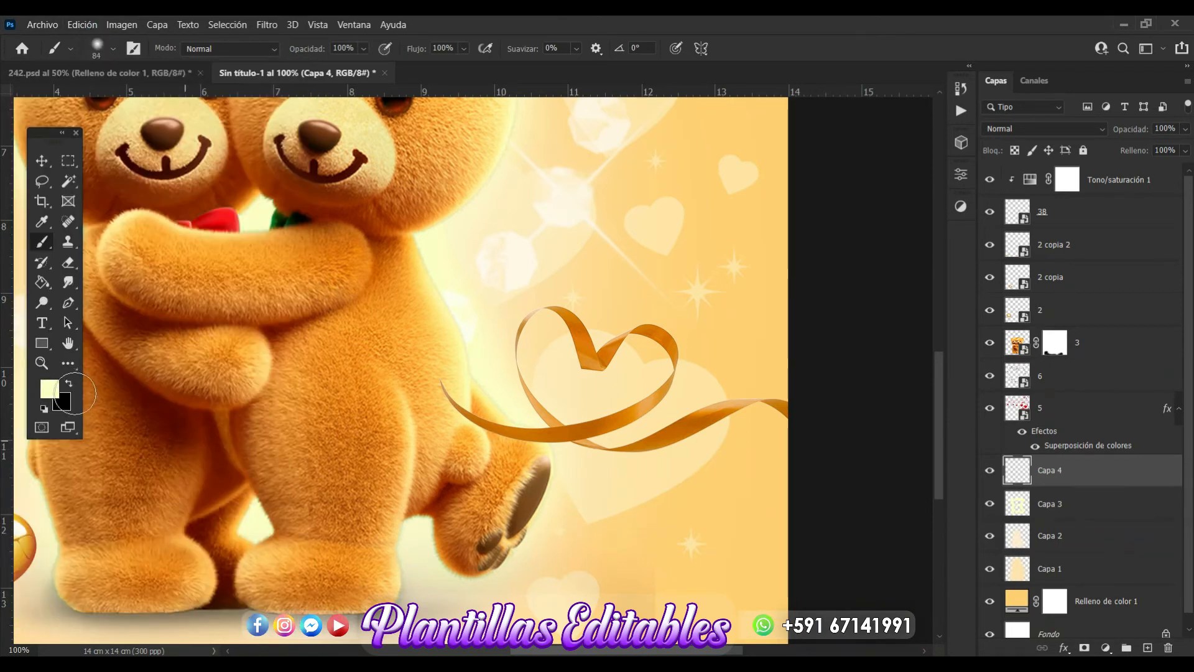
- Set the foreground colour to pale beige e8d4ba, starting from a hue sampled from the gold ribbon
{"action": "left_click", "coordinate": [49, 389]}
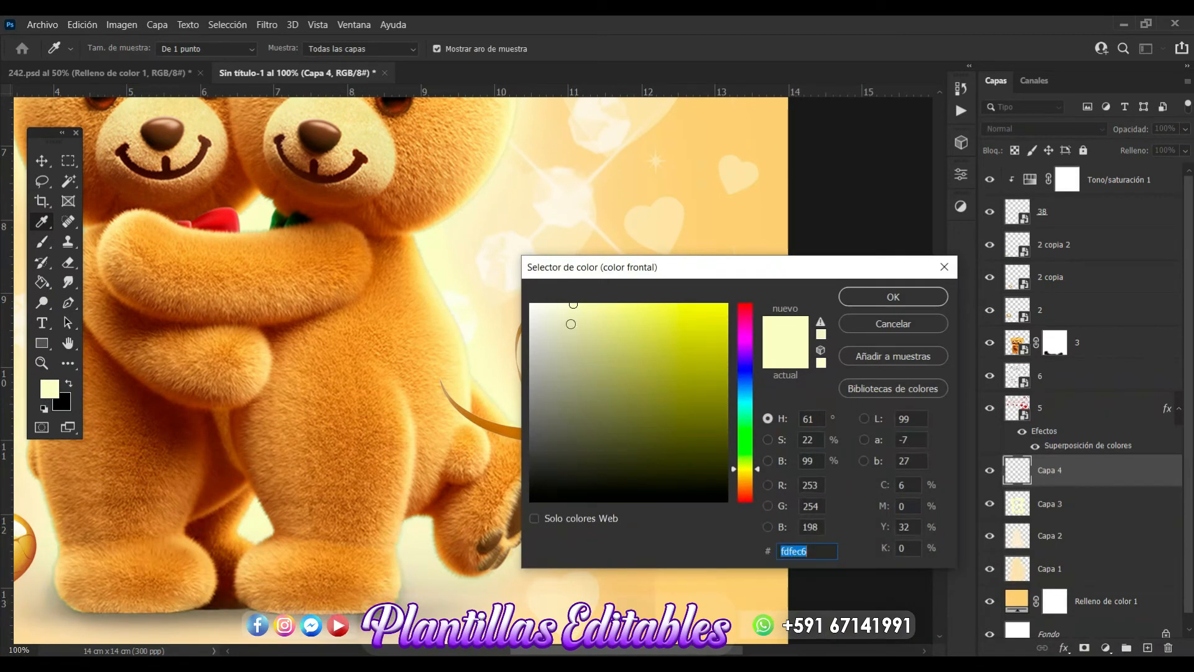
{"action": "left_click", "coordinate": [377, 397]}
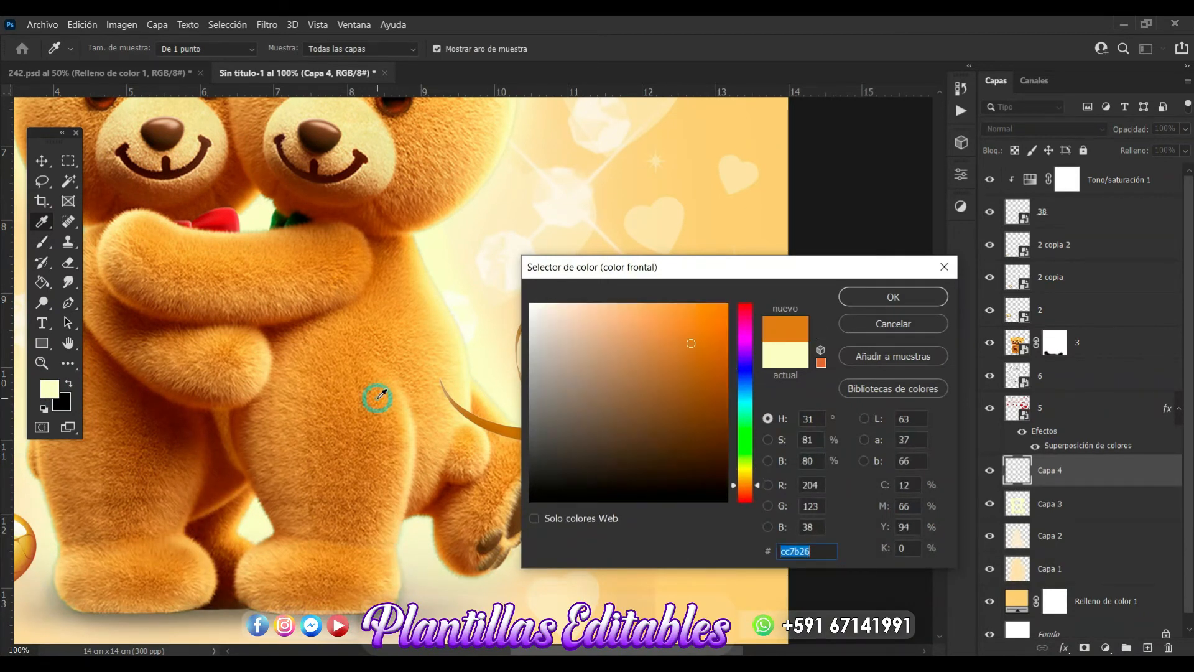
{"action": "left_click", "coordinate": [517, 426]}
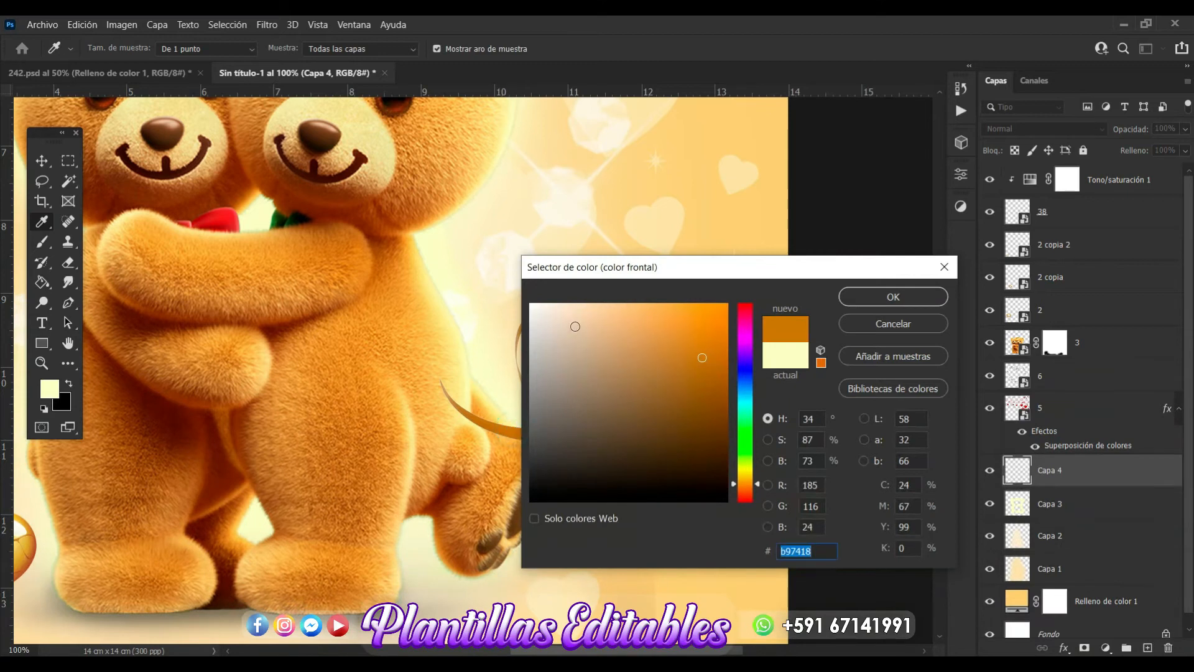
{"action": "left_click", "coordinate": [570, 321]}
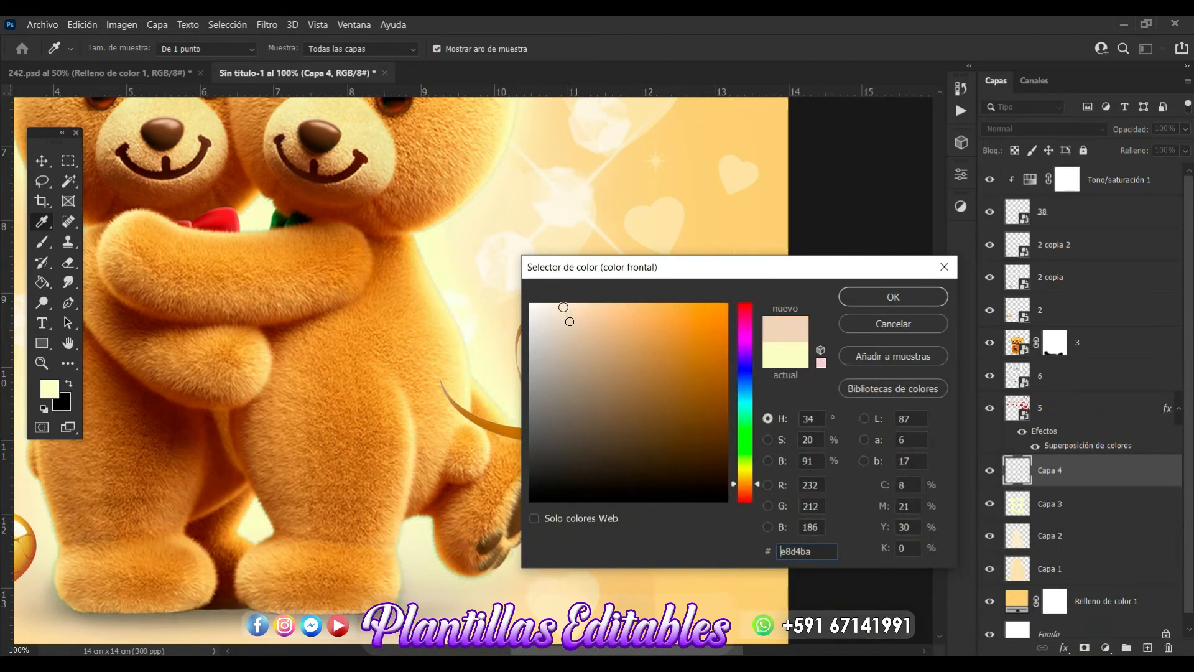
{"action": "left_click", "coordinate": [894, 297]}
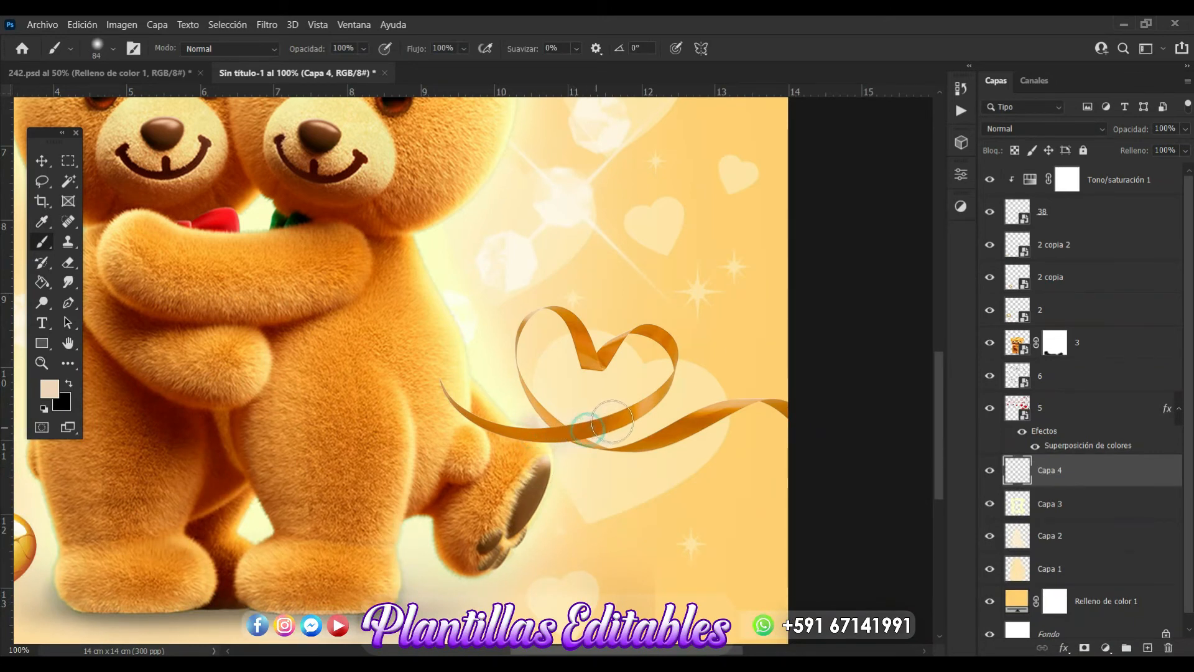
- Paint a soft beige glow around the heart-shaped gold ribbon on Capa 4 and move that layer directly above layer 6
{"action": "mouse_move", "coordinate": [672, 344]}
{"action": "left_mouse_down"}
{"action": "mouse_move", "coordinate": [634, 332]}
{"action": "mouse_move", "coordinate": [598, 362]}
{"action": "mouse_move", "coordinate": [556, 319]}
{"action": "mouse_move", "coordinate": [536, 323]}
{"action": "mouse_move", "coordinate": [528, 380]}
{"action": "mouse_move", "coordinate": [554, 420]}
{"action": "mouse_move", "coordinate": [622, 449]}
{"action": "mouse_move", "coordinate": [719, 413]}
{"action": "left_mouse_up"}
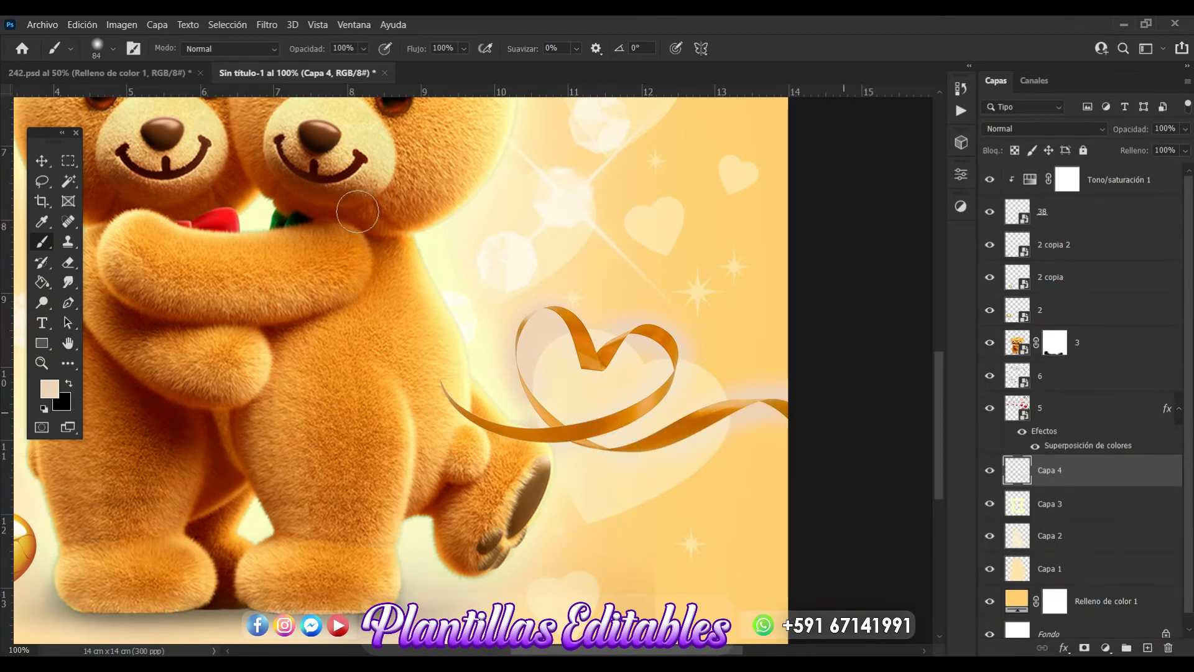
{"action": "left_click", "coordinate": [42, 156]}
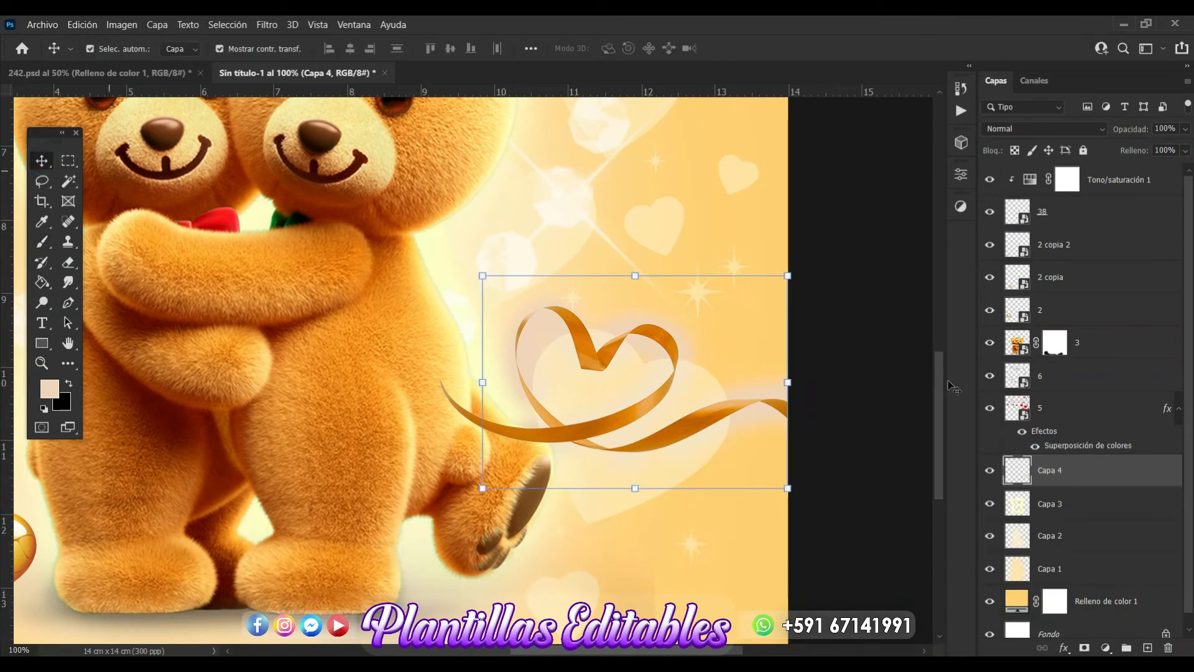
{"action": "left_click_drag", "start_coordinate": [1077, 463], "coordinate": [1078, 375]}
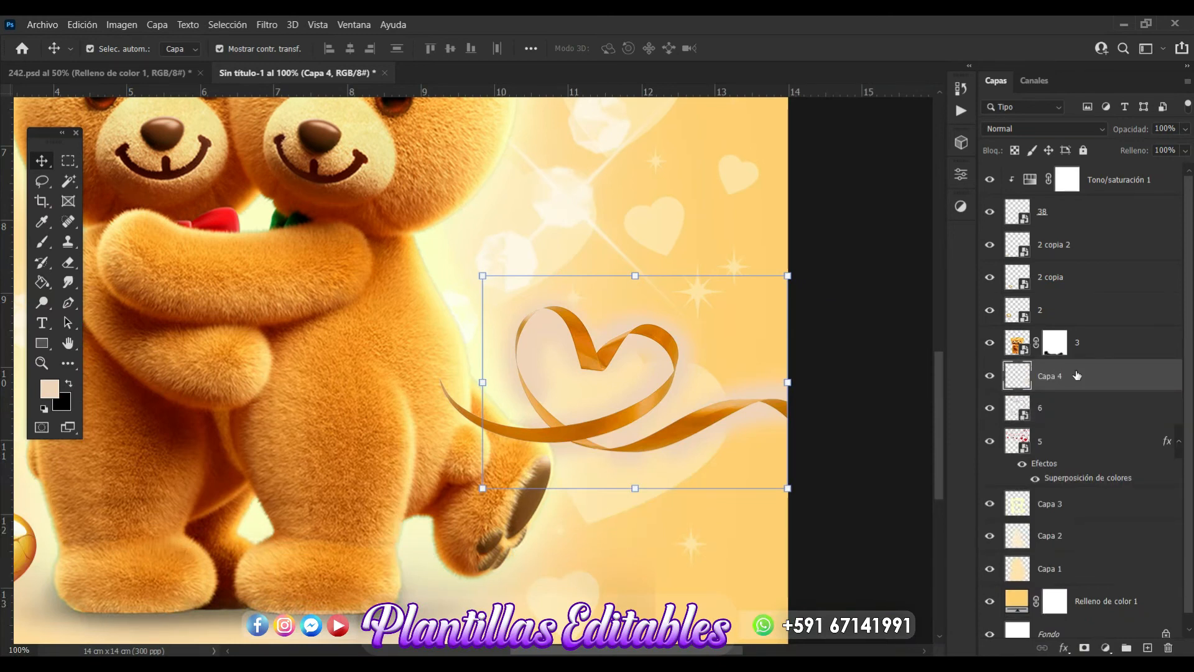
- Lower the opacity of the ribbon's glow layer Capa 4 to 54% and deselect it
{"action": "left_click", "coordinate": [1184, 130]}
{"action": "left_click_drag", "start_coordinate": [1158, 148], "coordinate": [1152, 148]}
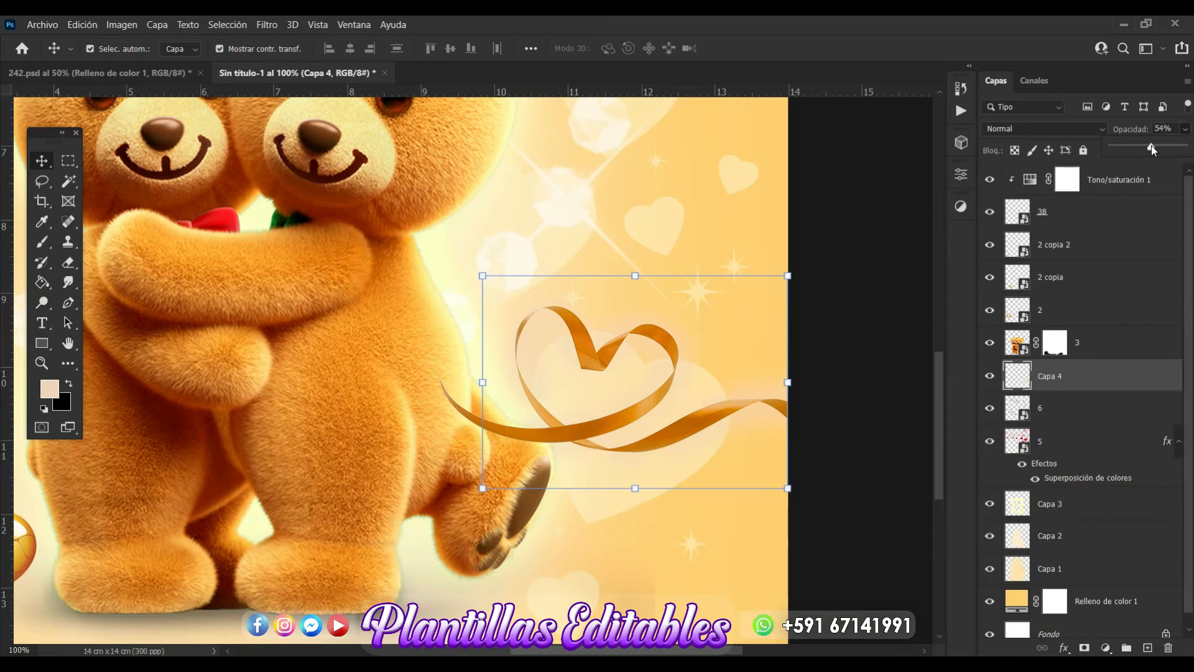
{"action": "left_click", "coordinate": [873, 382]}
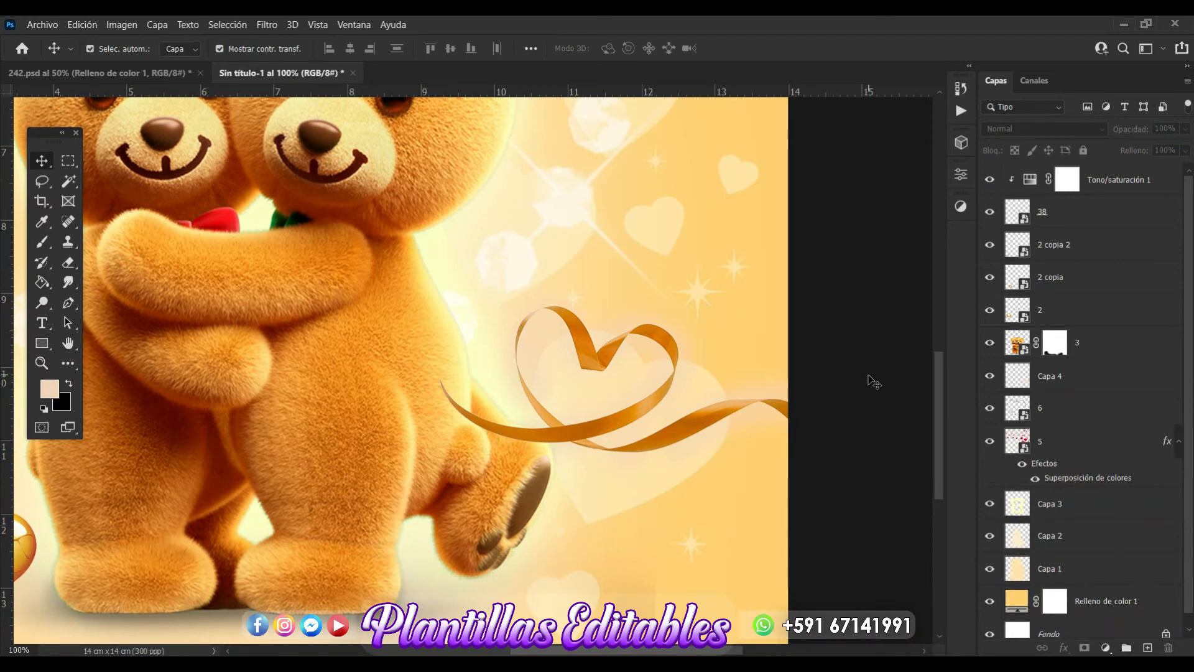
- Add a new empty layer for the jewelled hearts' glow and place it directly between layer 2 and layer 3
{"action": "key", "text": "ctrl+minus"}
{"action": "key", "text": "ctrl+minus"}
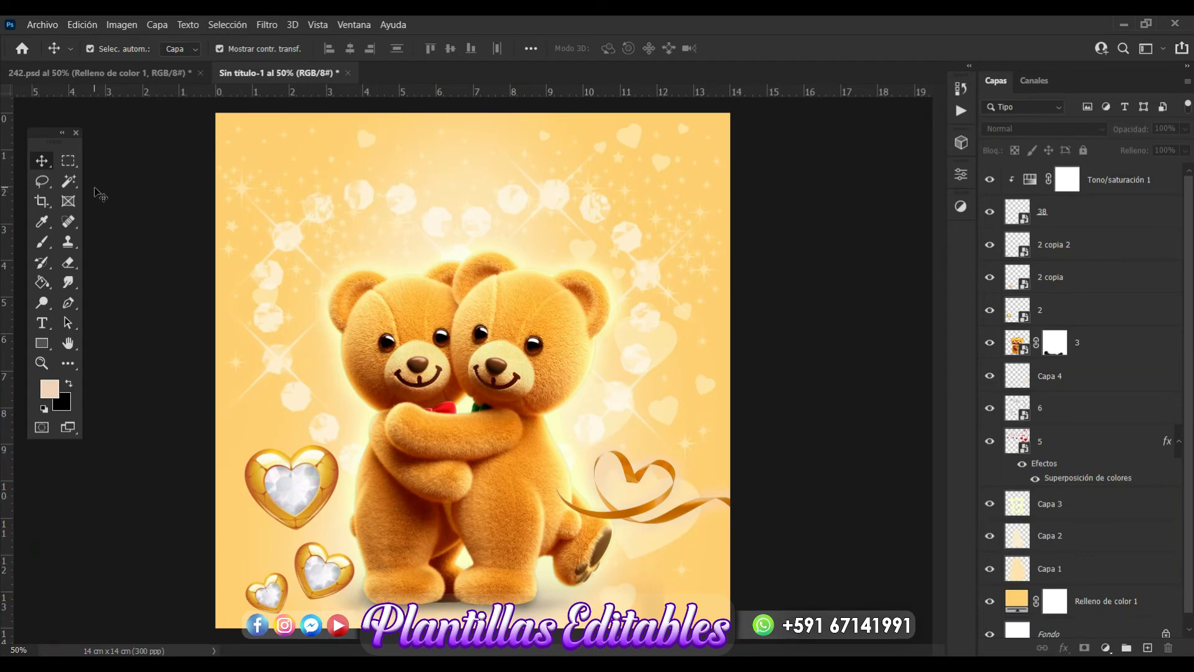
{"action": "left_click", "coordinate": [300, 491]}
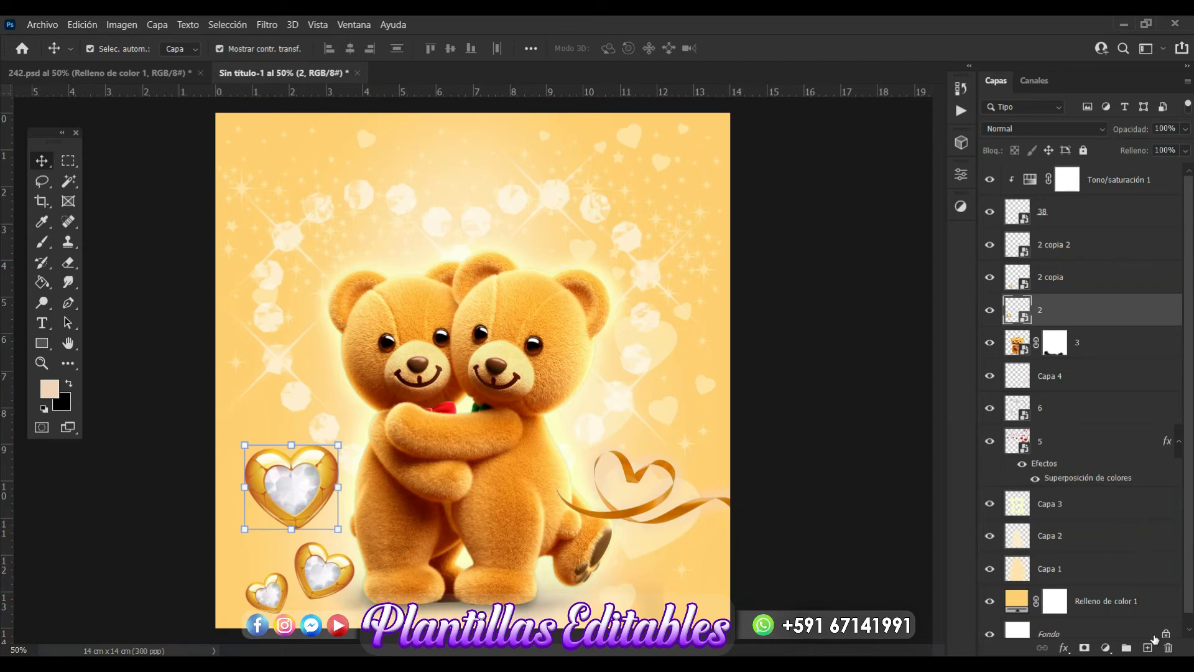
{"action": "left_click", "coordinate": [1148, 648]}
{"action": "left_click_drag", "start_coordinate": [1082, 319], "coordinate": [1086, 356]}
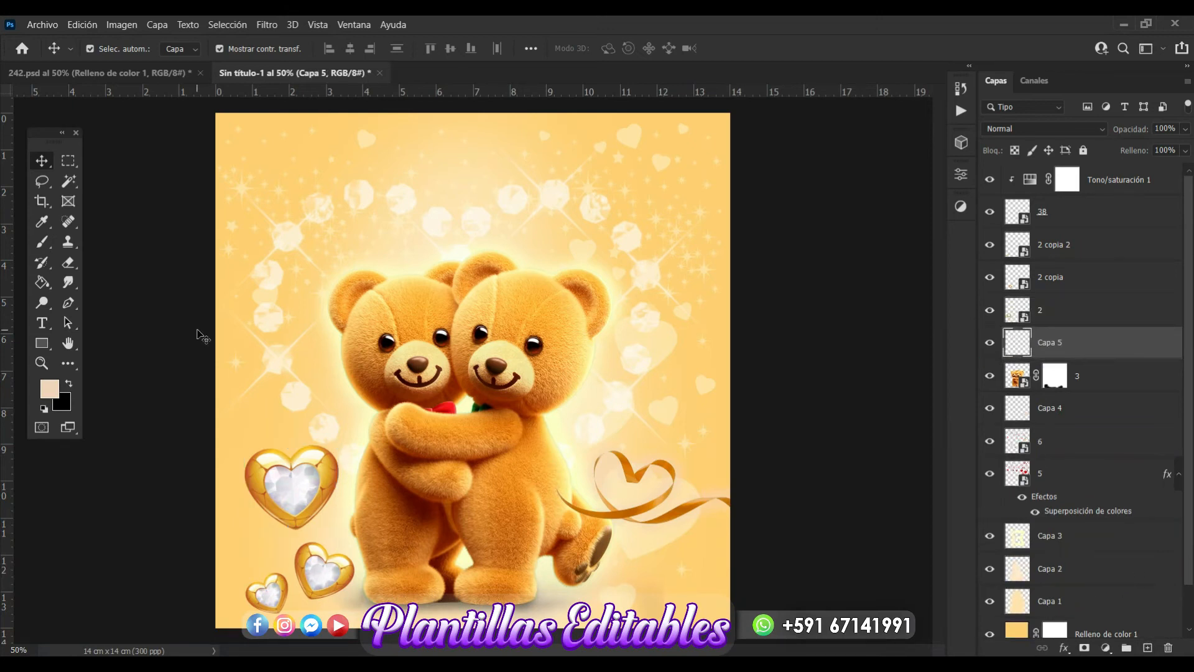
- Set the foreground colour to pale cream faf8d1, brush a soft glow around the three jewelled hearts on Capa 5 and deselect the layer
{"action": "left_click", "coordinate": [42, 242]}
{"action": "left_click", "coordinate": [50, 389]}
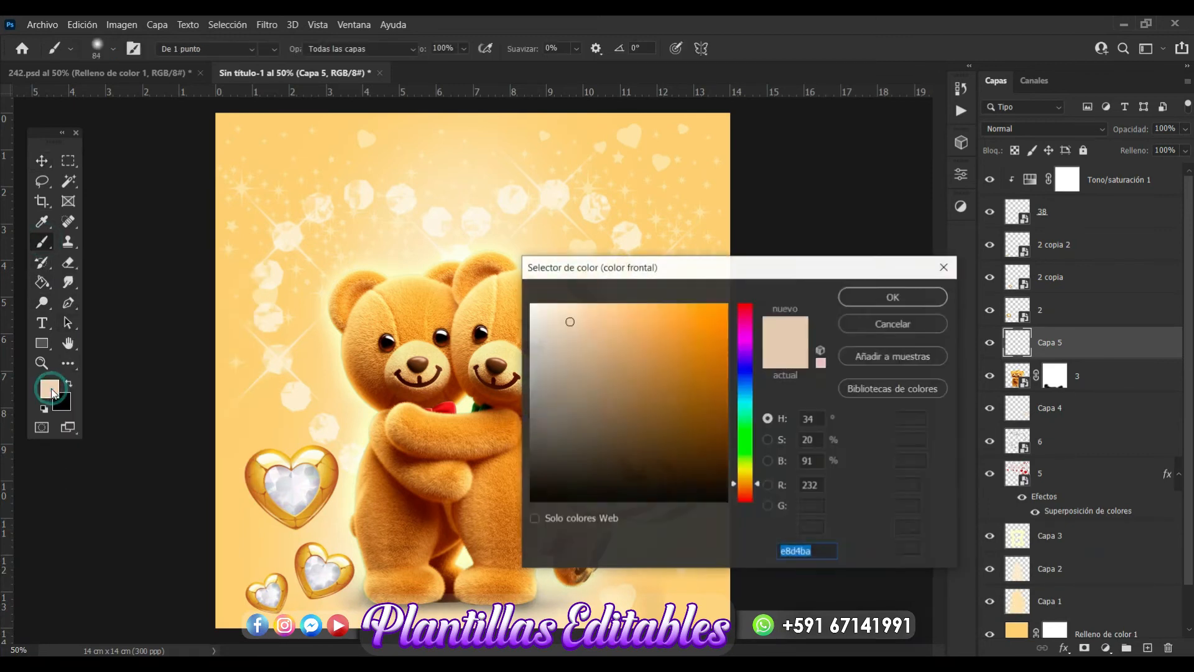
{"action": "left_click", "coordinate": [396, 273]}
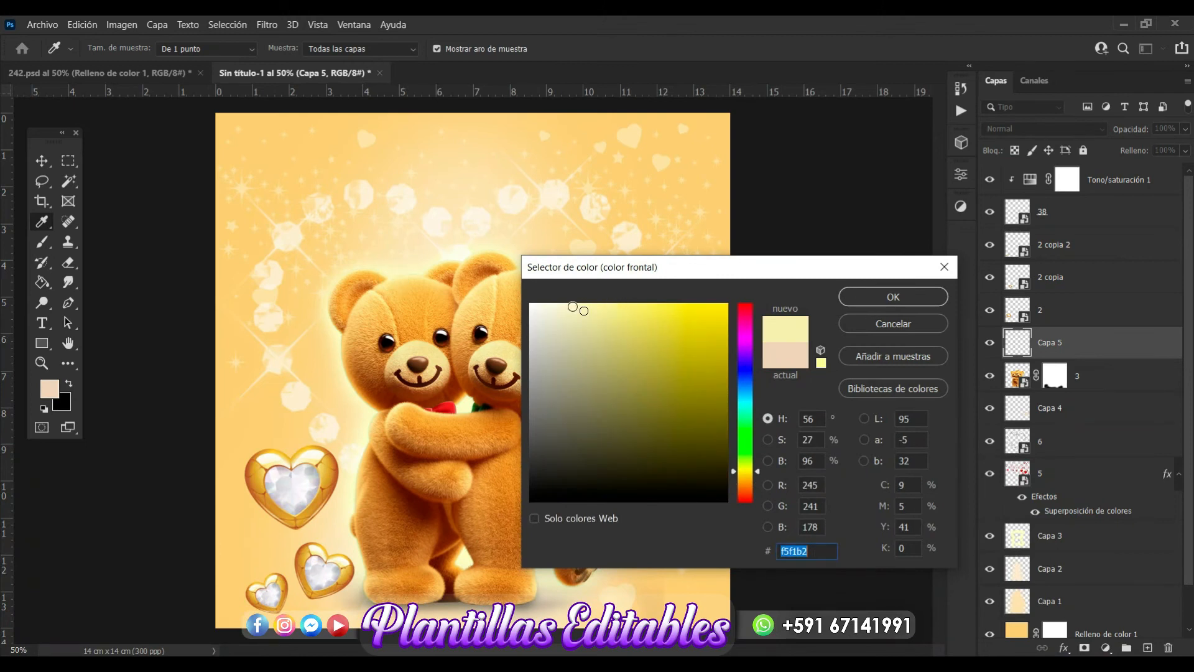
{"action": "left_click", "coordinate": [570, 308]}
{"action": "left_click", "coordinate": [564, 307]}
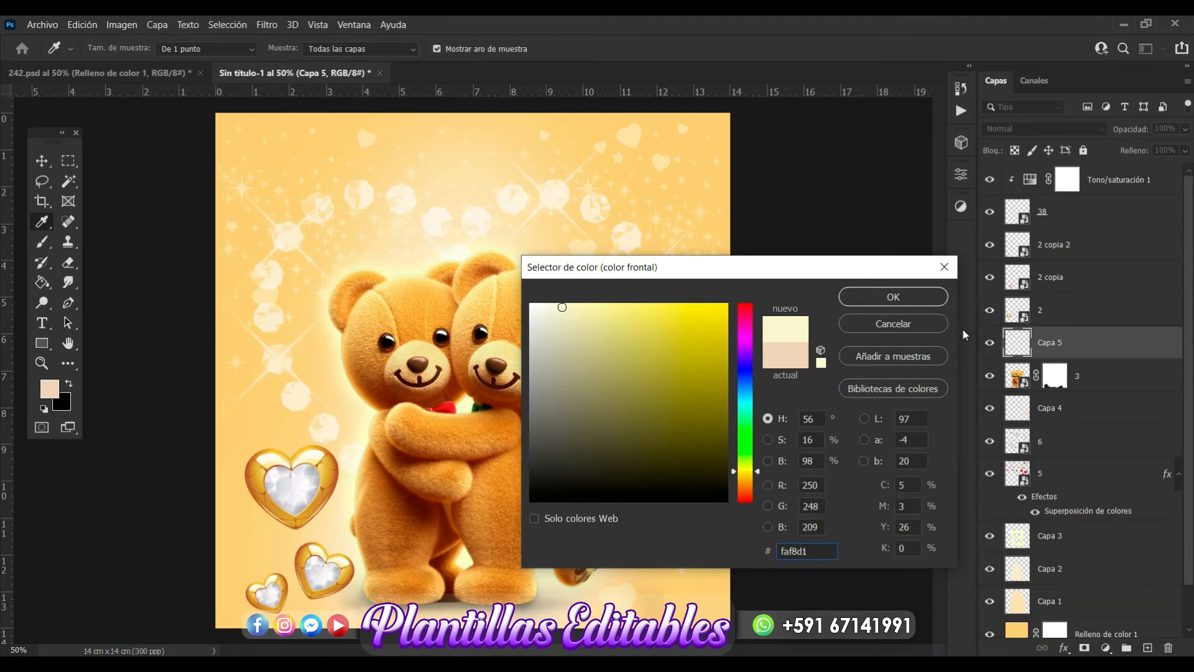
{"action": "left_click", "coordinate": [896, 299]}
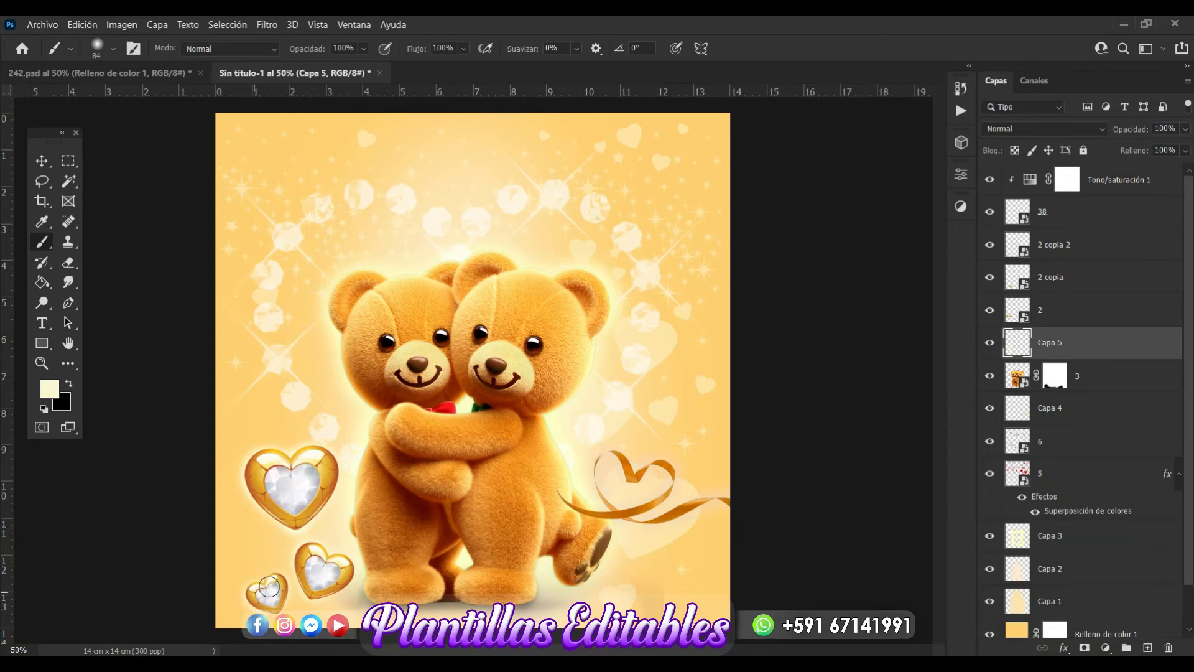
{"action": "left_click", "coordinate": [42, 163]}
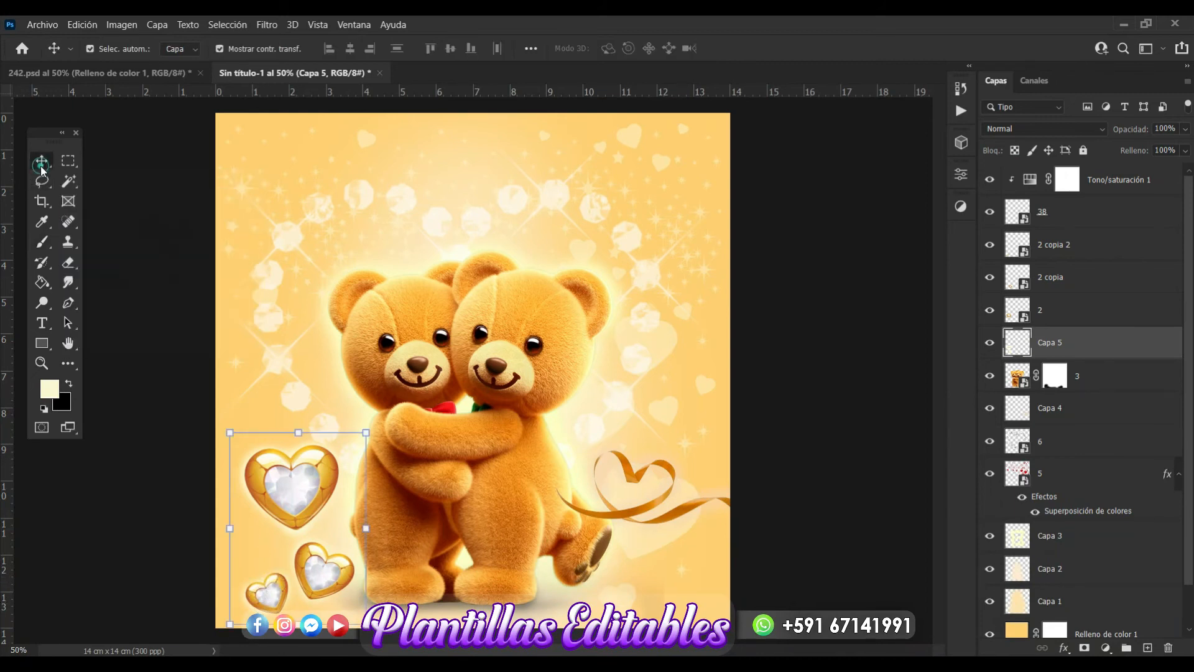
{"action": "left_click", "coordinate": [840, 345]}
- Add a new empty layer directly above Capa 3 for the dark edge shading
{"action": "scroll", "coordinate": [1056, 512], "scroll_direction": "down", "scroll_amount": 2}
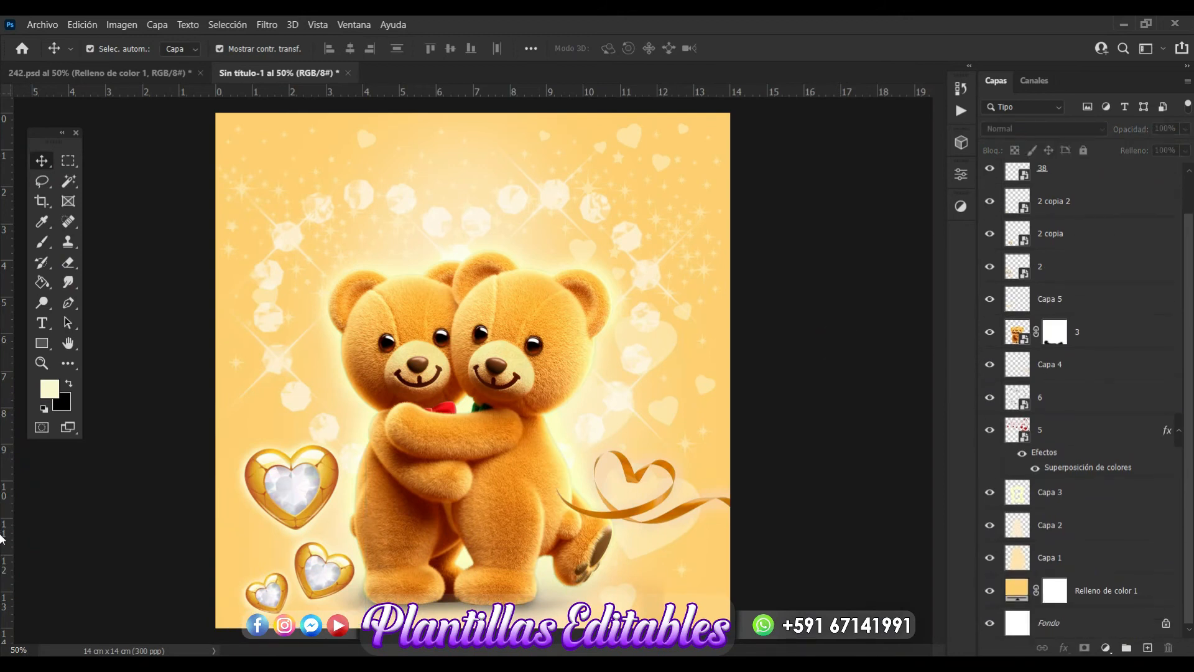
{"action": "left_click", "coordinate": [1063, 505]}
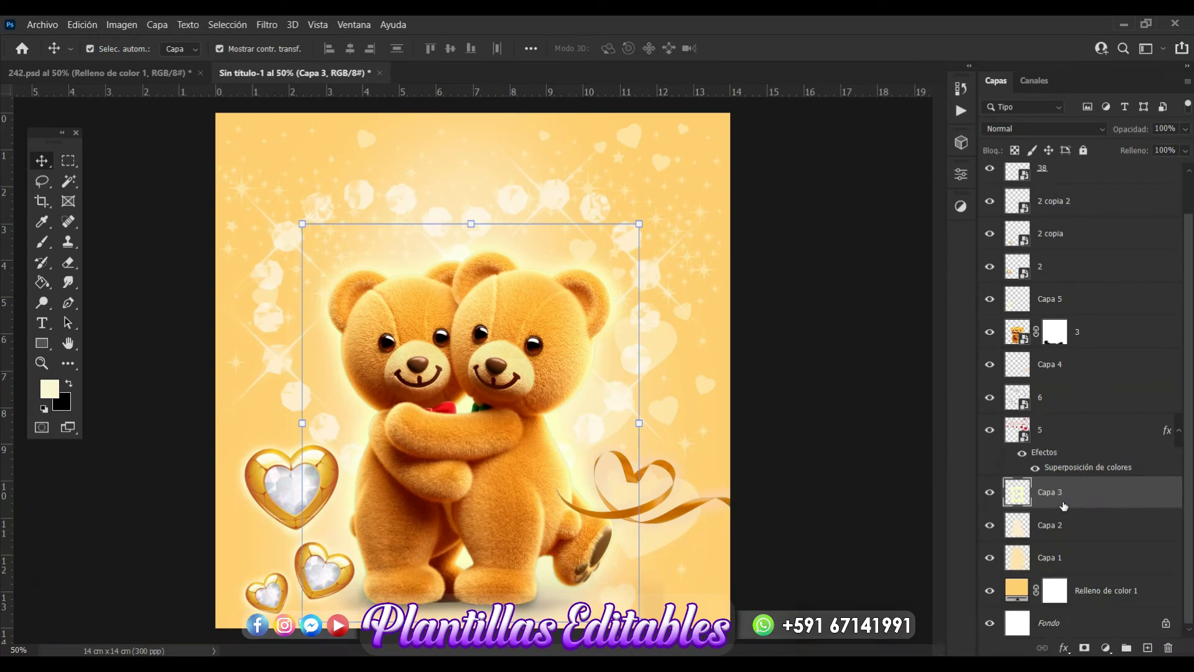
{"action": "left_click", "coordinate": [1148, 648]}
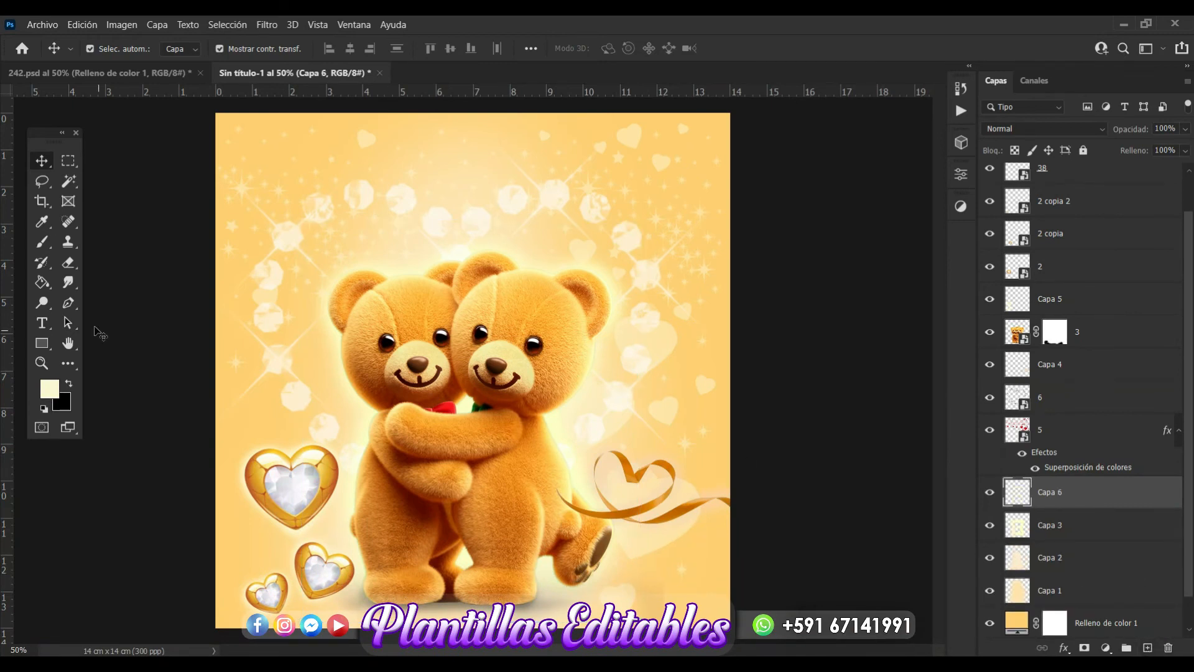
- Choose the Brush tool and set the soft round brush's size to 700 px
{"action": "left_click", "coordinate": [42, 244]}
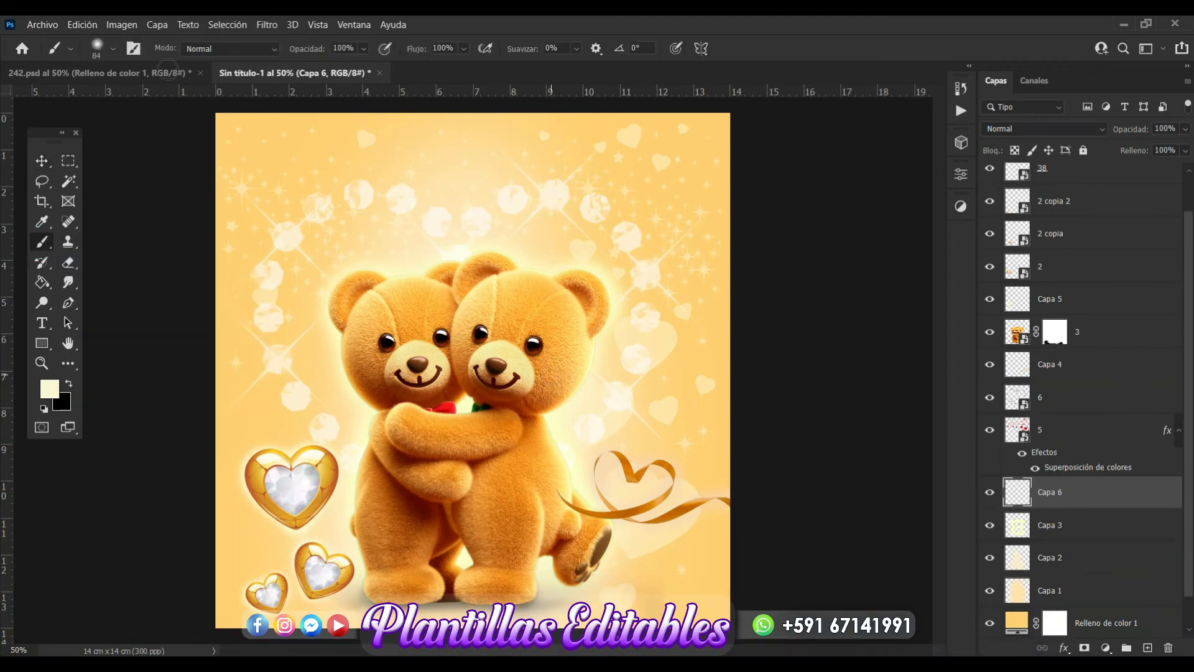
{"action": "left_click", "coordinate": [113, 48]}
{"action": "left_click", "coordinate": [158, 96]}
{"action": "left_click_drag", "start_coordinate": [163, 101], "coordinate": [172, 101]}
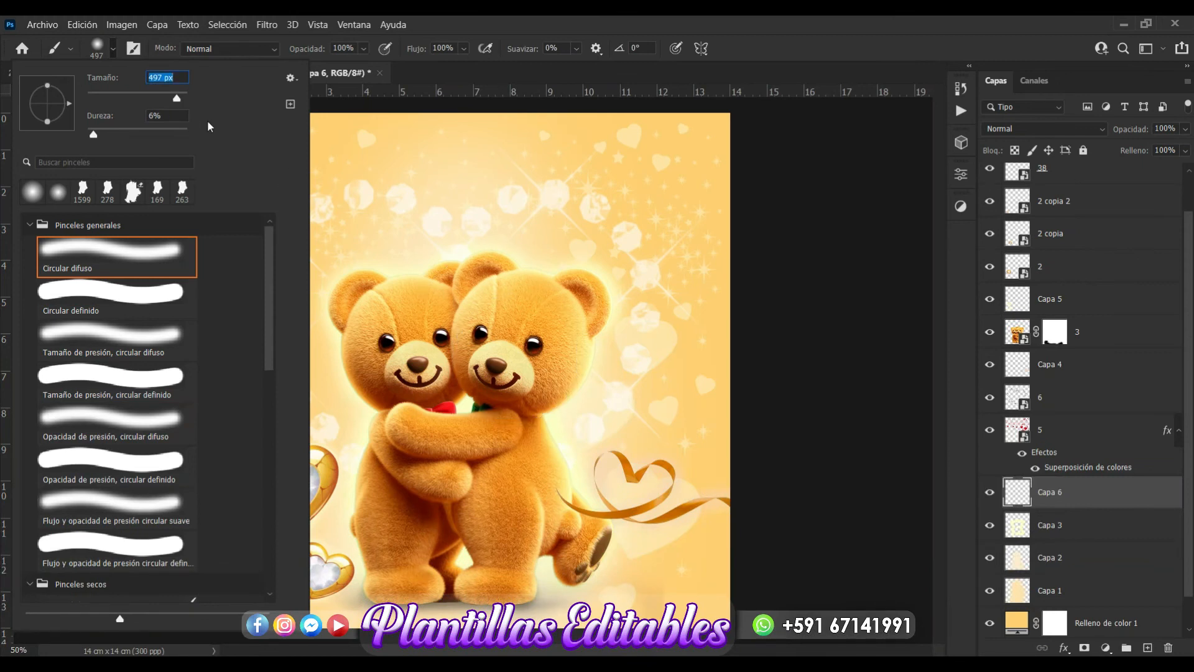
{"action": "left_click_drag", "start_coordinate": [178, 101], "coordinate": [180, 98]}
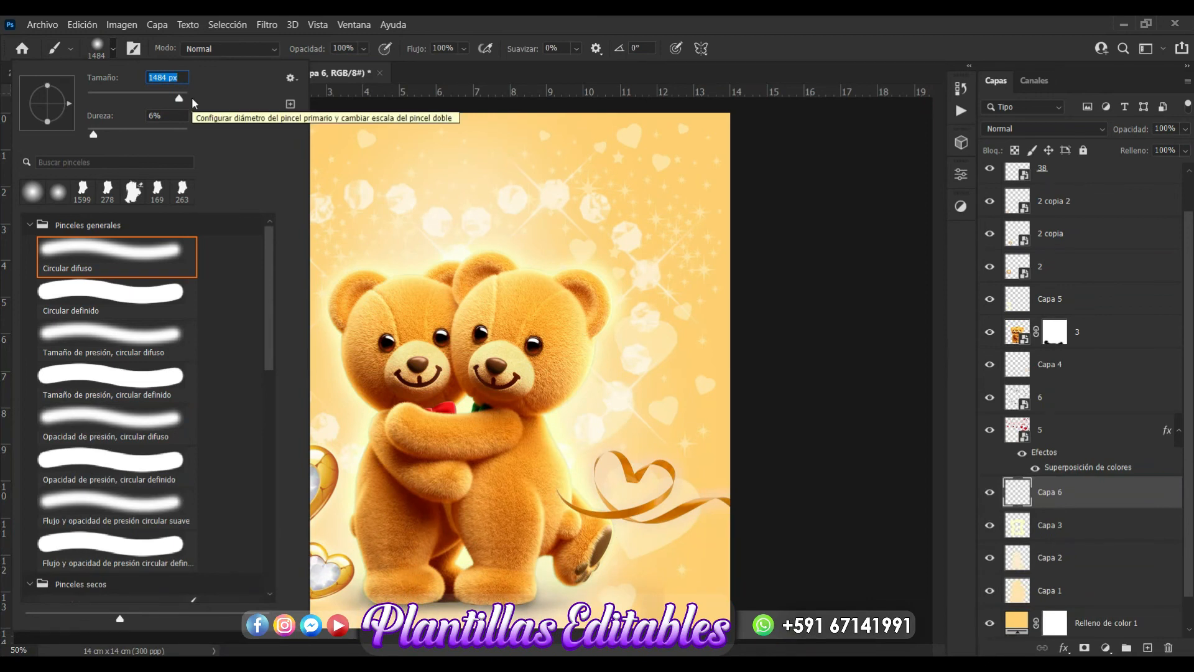
{"action": "type", "text": "700"}
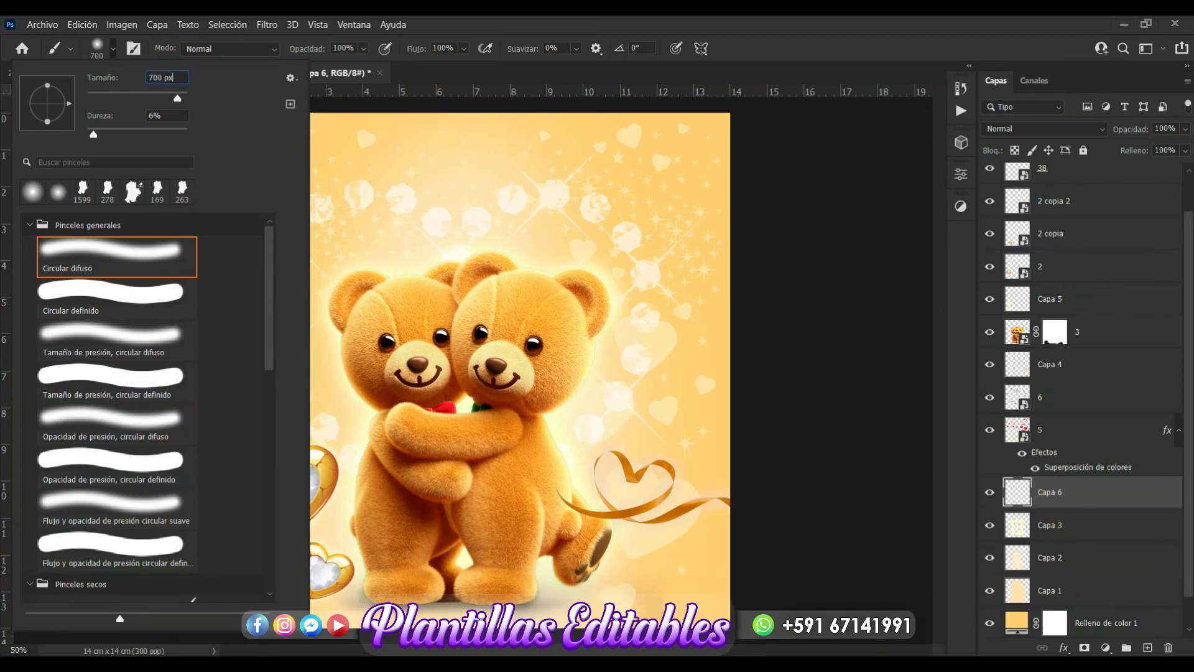
{"action": "left_click", "coordinate": [97, 45]}
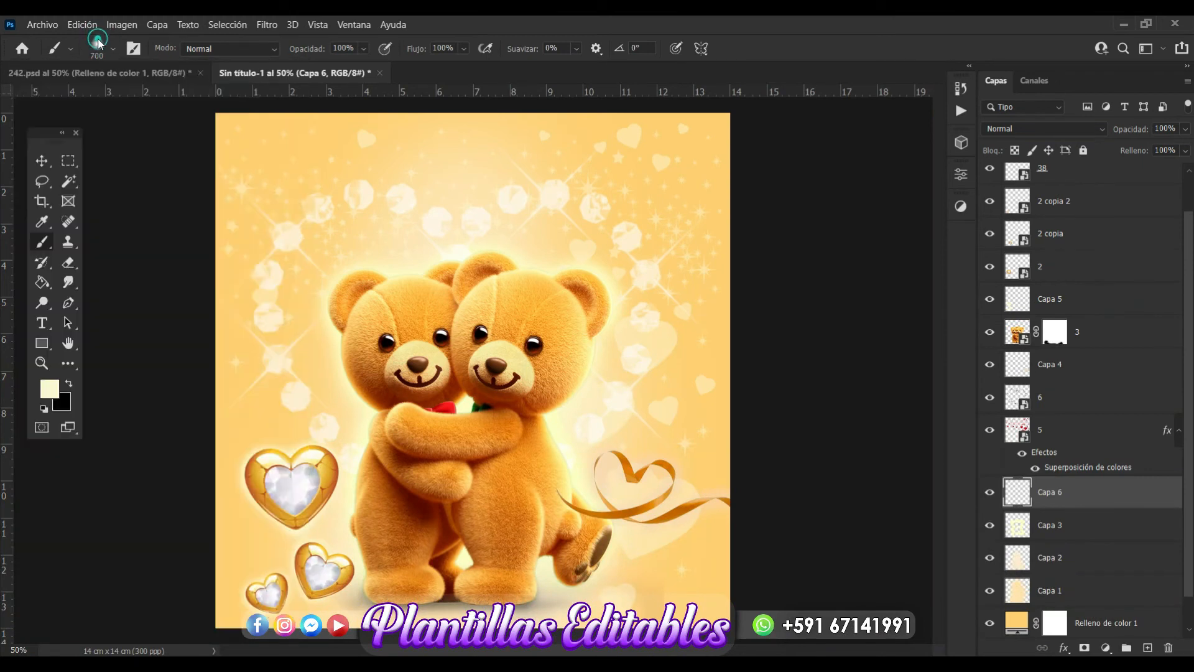
- Set the foreground colour to dark brown 4a2300, sampling the bears' shadow and shifting its hue to 28°
{"action": "left_click", "coordinate": [51, 393]}
{"action": "left_click_drag", "start_coordinate": [714, 269], "coordinate": [742, 199]}
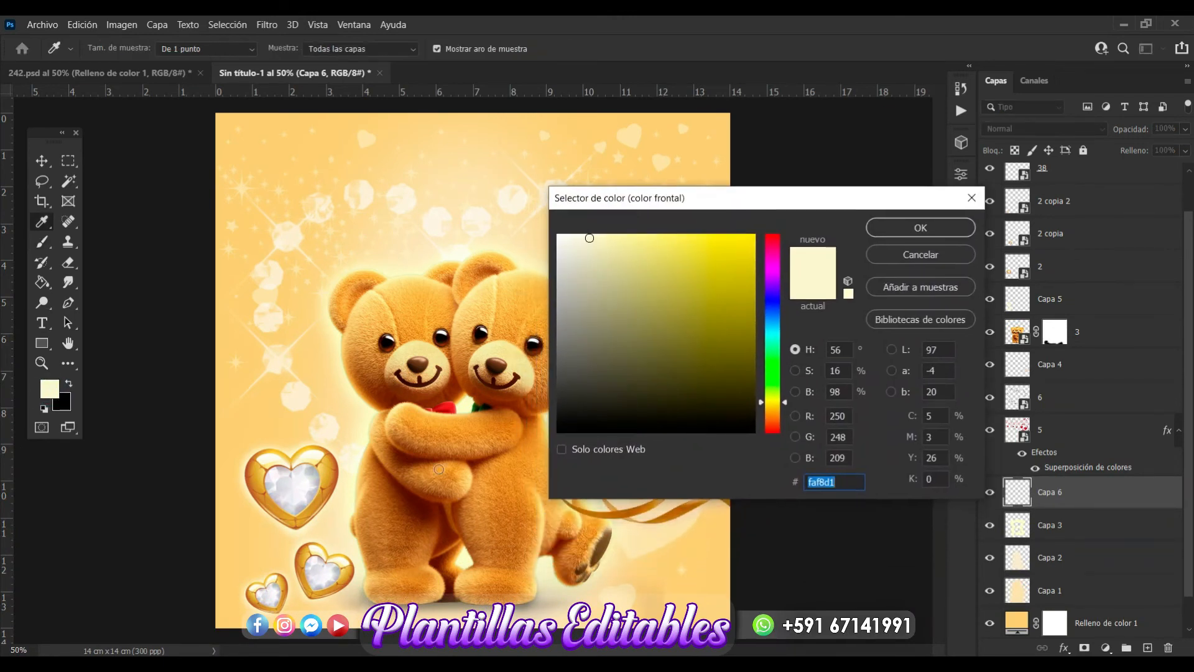
{"action": "left_click", "coordinate": [416, 503]}
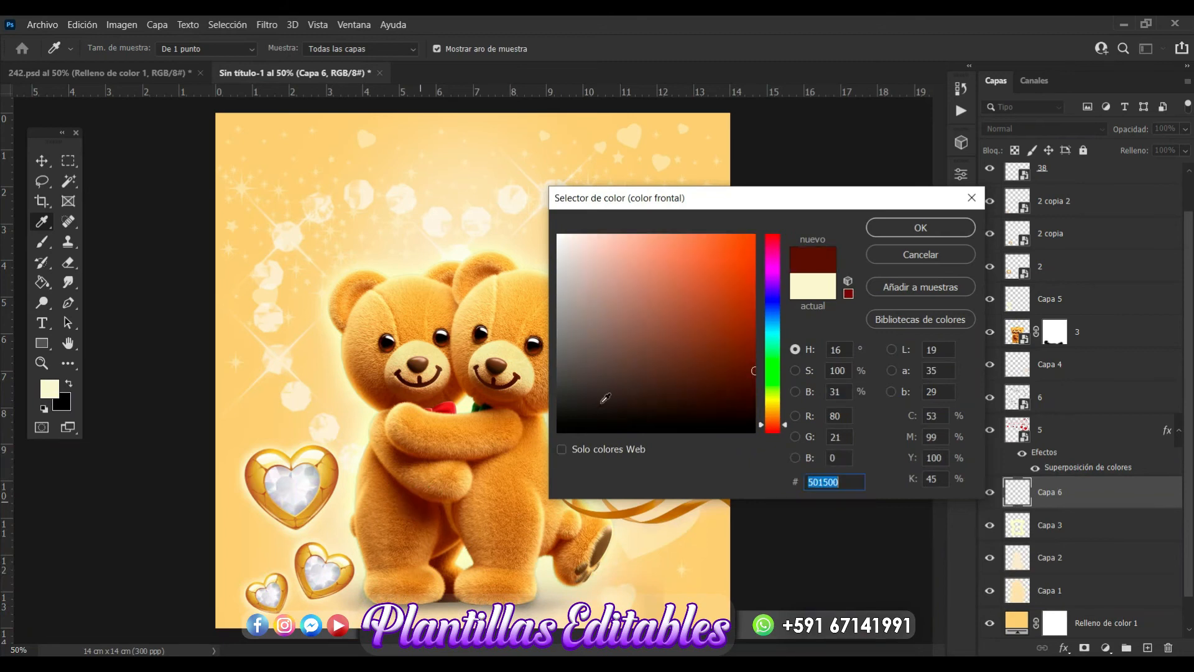
{"action": "left_click", "coordinate": [752, 355]}
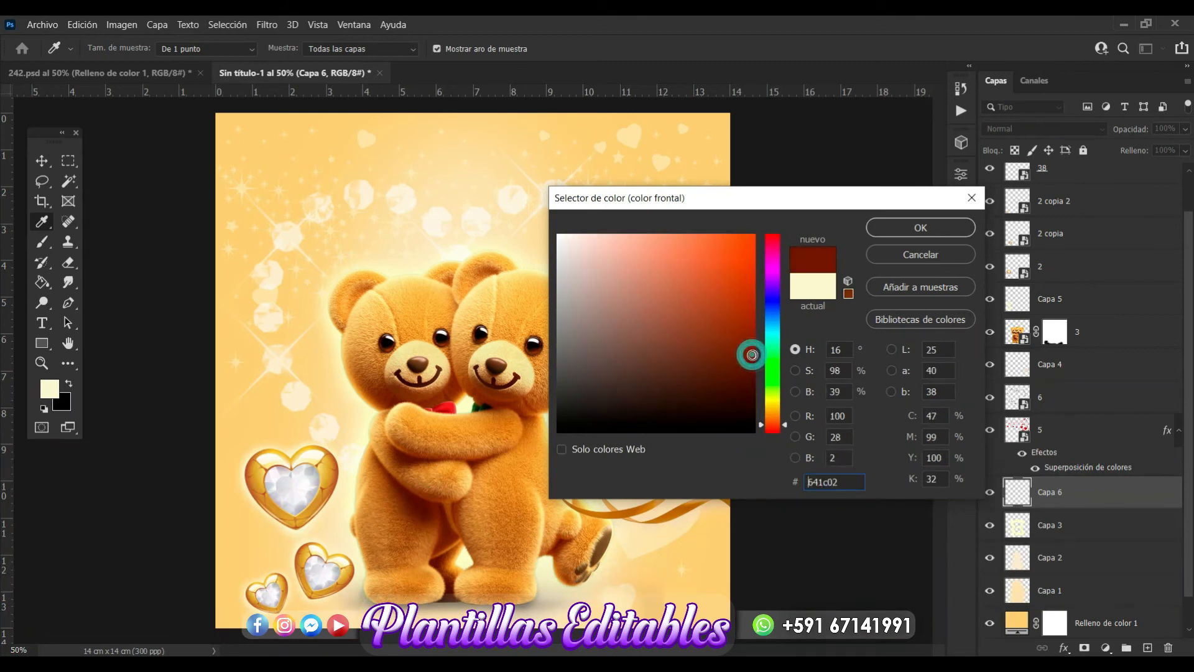
{"action": "left_click", "coordinate": [773, 412]}
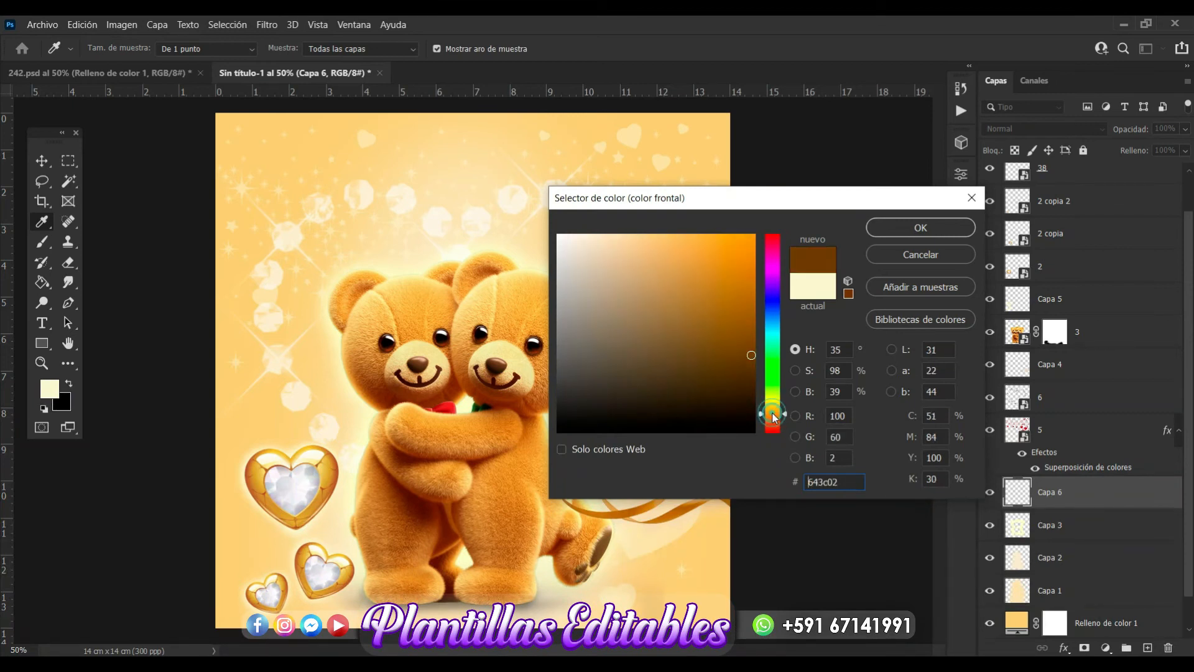
{"action": "left_click", "coordinate": [773, 414]}
{"action": "left_click", "coordinate": [423, 493]}
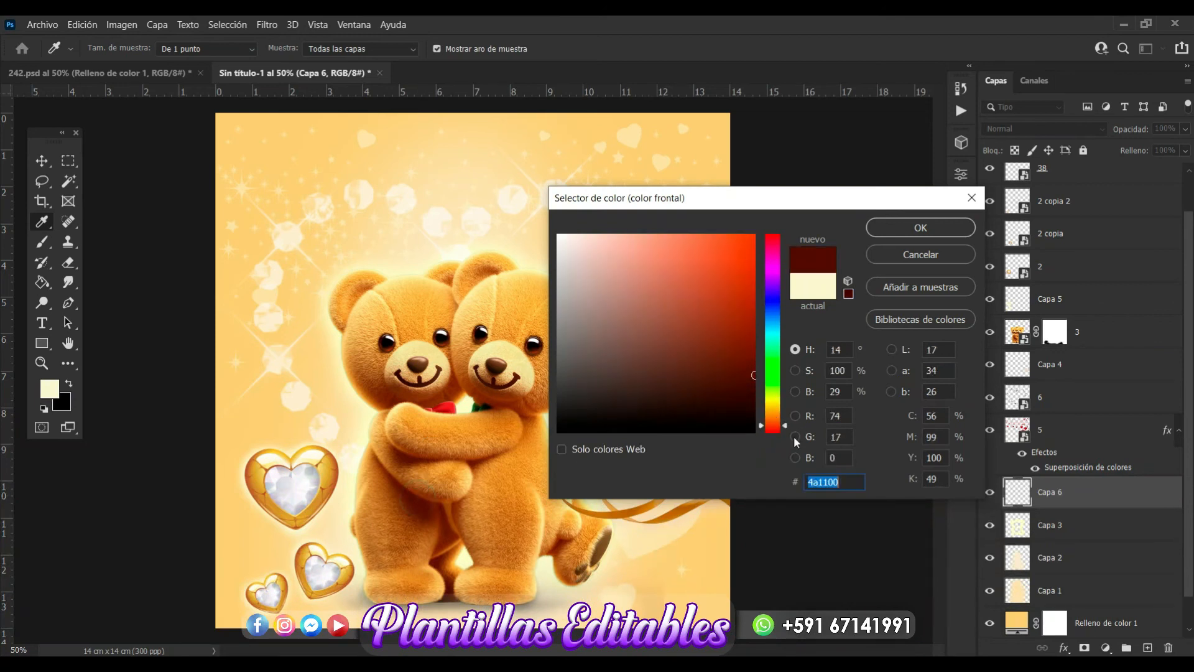
{"action": "left_click", "coordinate": [774, 416]}
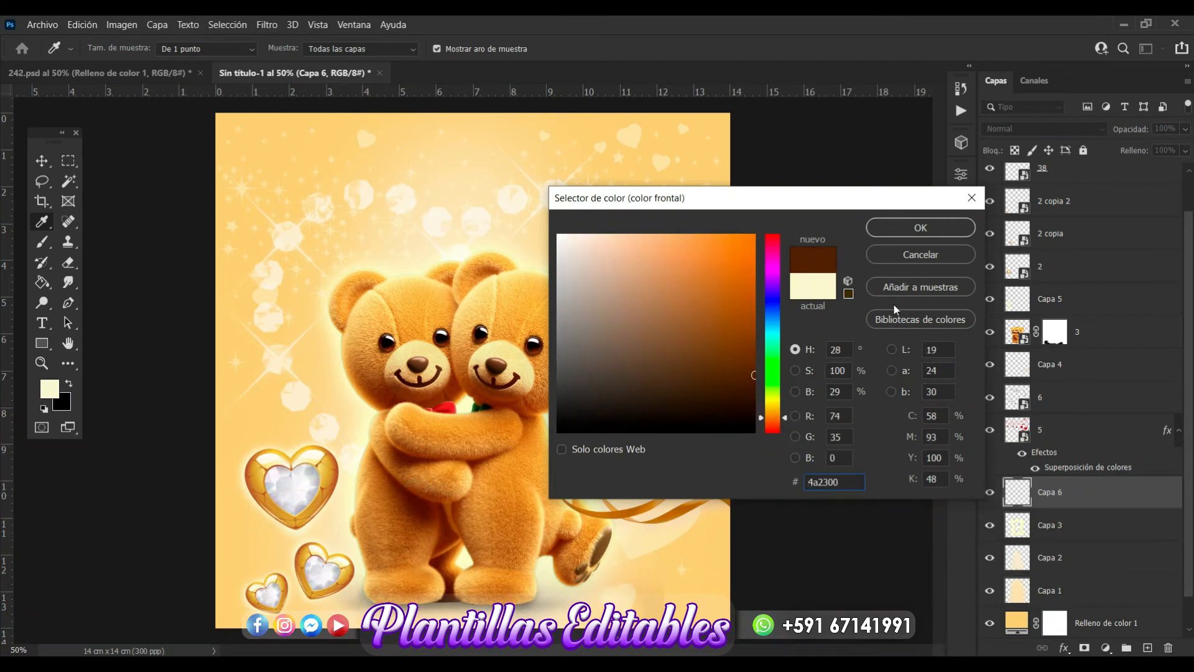
{"action": "left_click", "coordinate": [932, 230]}
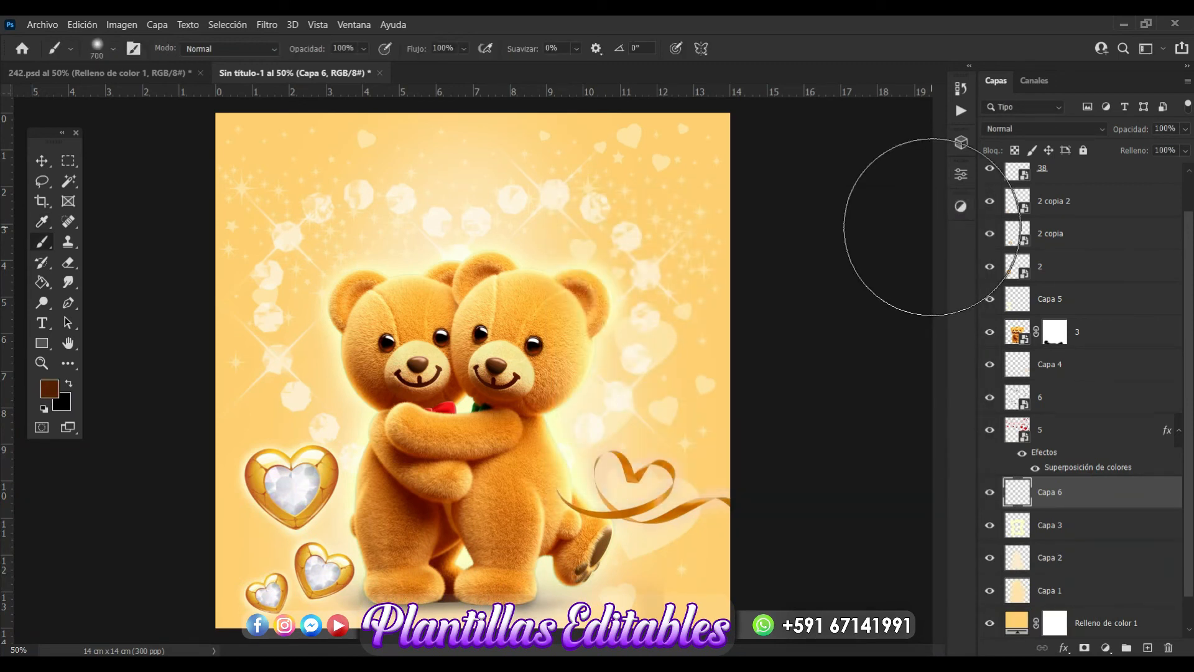
- Brush a soft dark brown vignette around the edges and corners of the card on Capa 6
{"action": "key", "text": "ctrl+minus"}
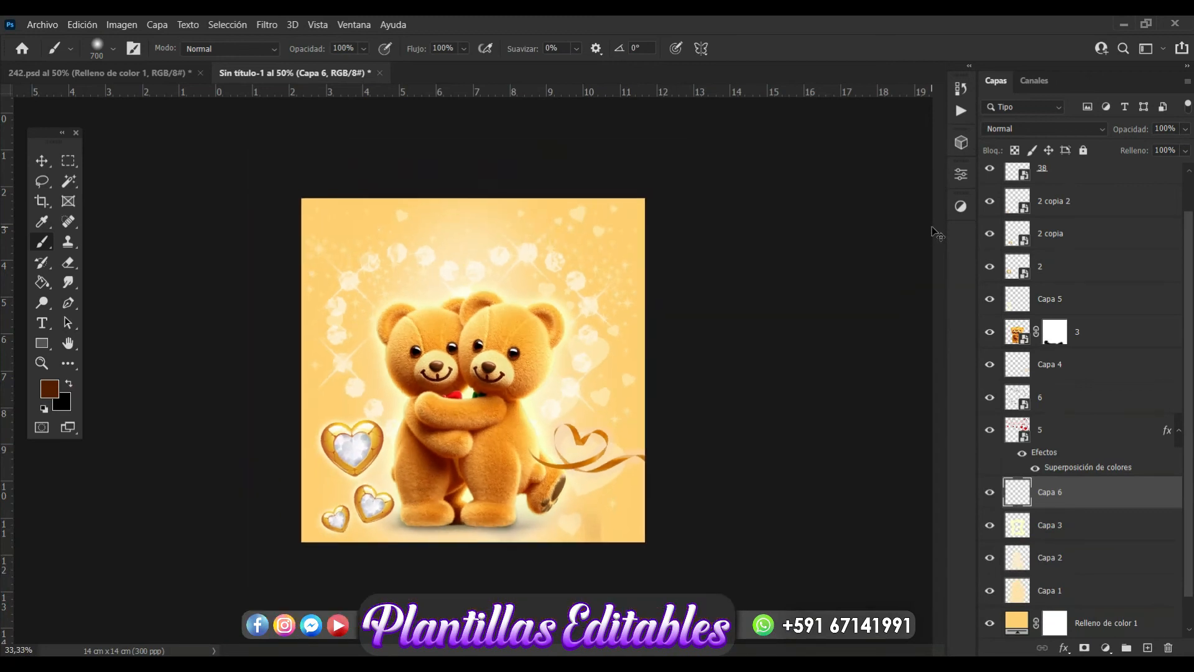
{"action": "left_click_drag", "start_coordinate": [706, 196], "coordinate": [681, 166]}
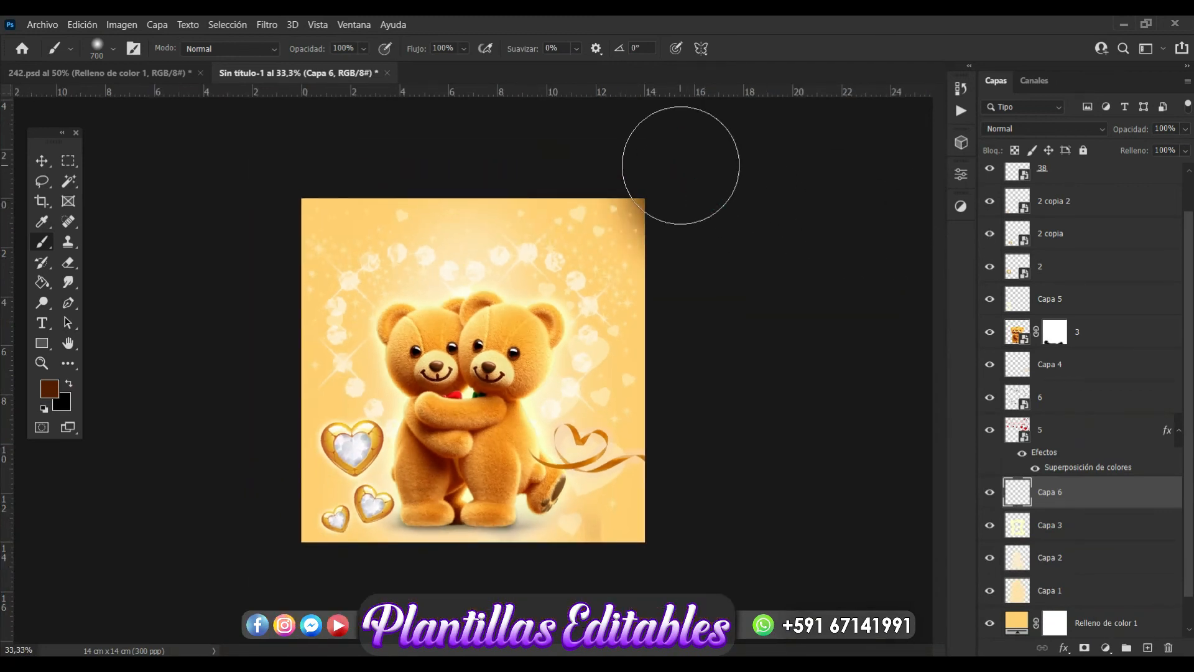
{"action": "left_click", "coordinate": [653, 146]}
{"action": "left_click", "coordinate": [704, 290]}
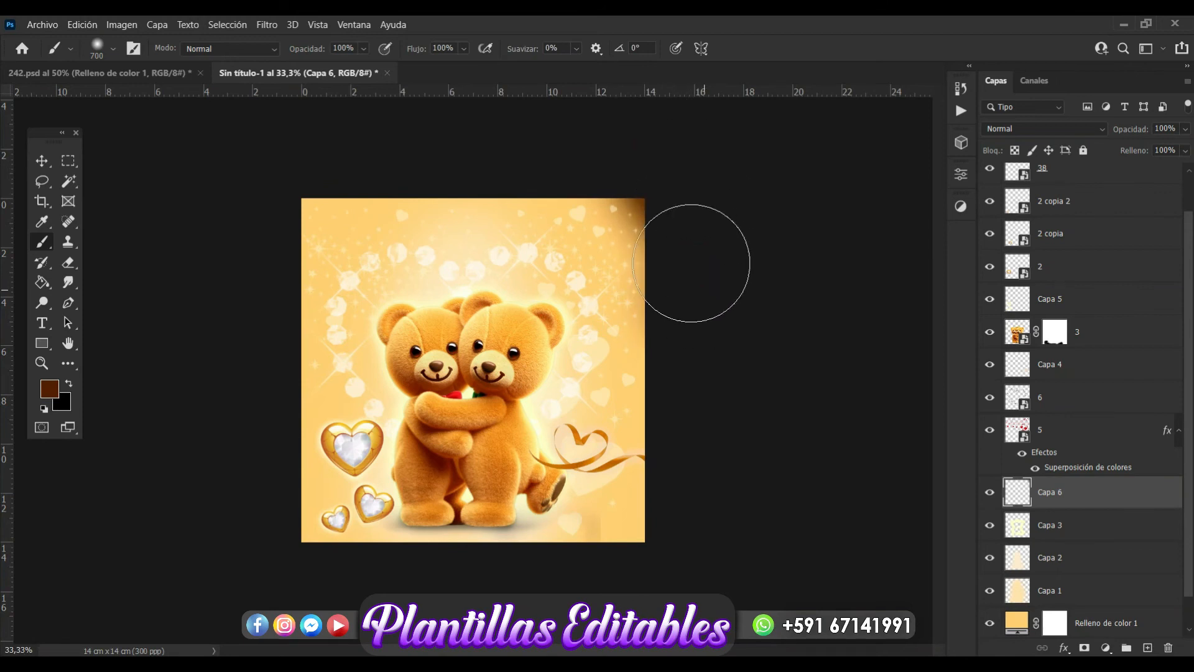
{"action": "left_click", "coordinate": [691, 264]}
{"action": "left_click", "coordinate": [686, 330]}
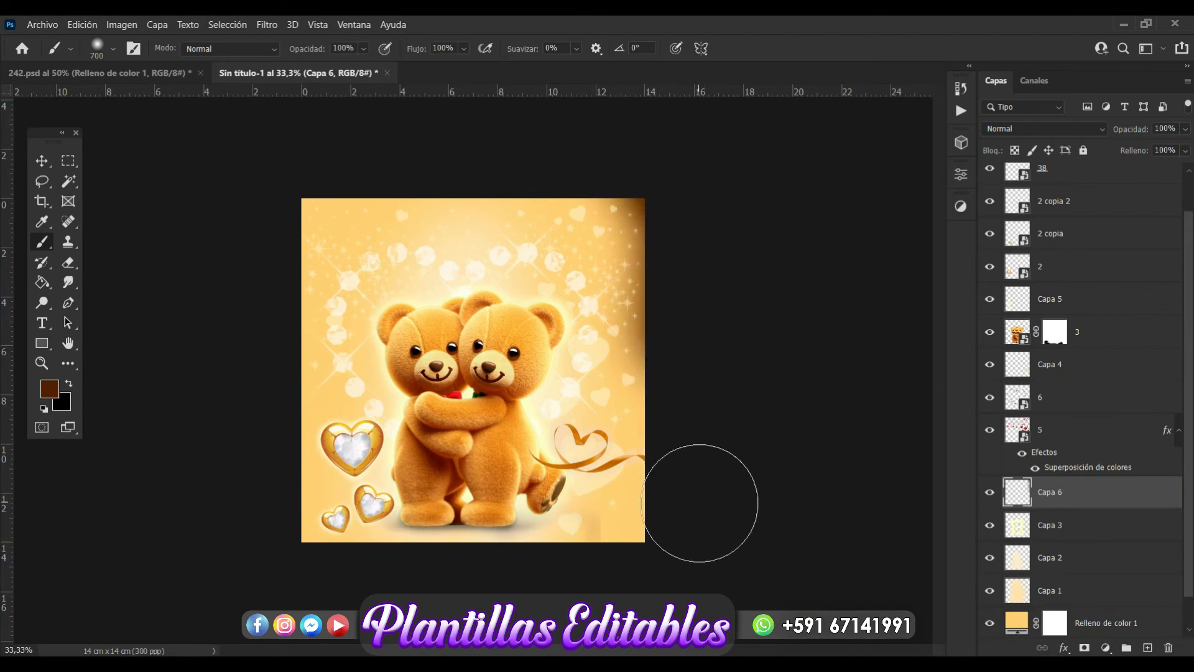
{"action": "left_click", "coordinate": [700, 503]}
{"action": "left_click", "coordinate": [635, 604]}
{"action": "left_click", "coordinate": [680, 554]}
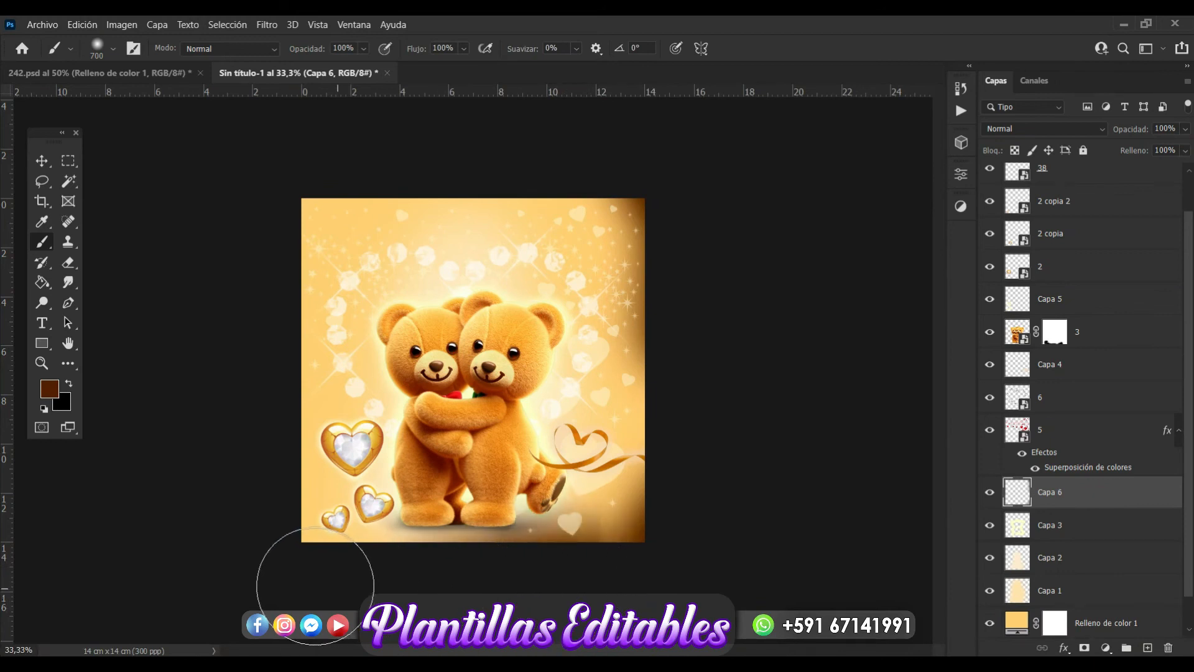
{"action": "left_click", "coordinate": [285, 374]}
{"action": "left_click", "coordinate": [279, 459]}
{"action": "left_click", "coordinate": [307, 199]}
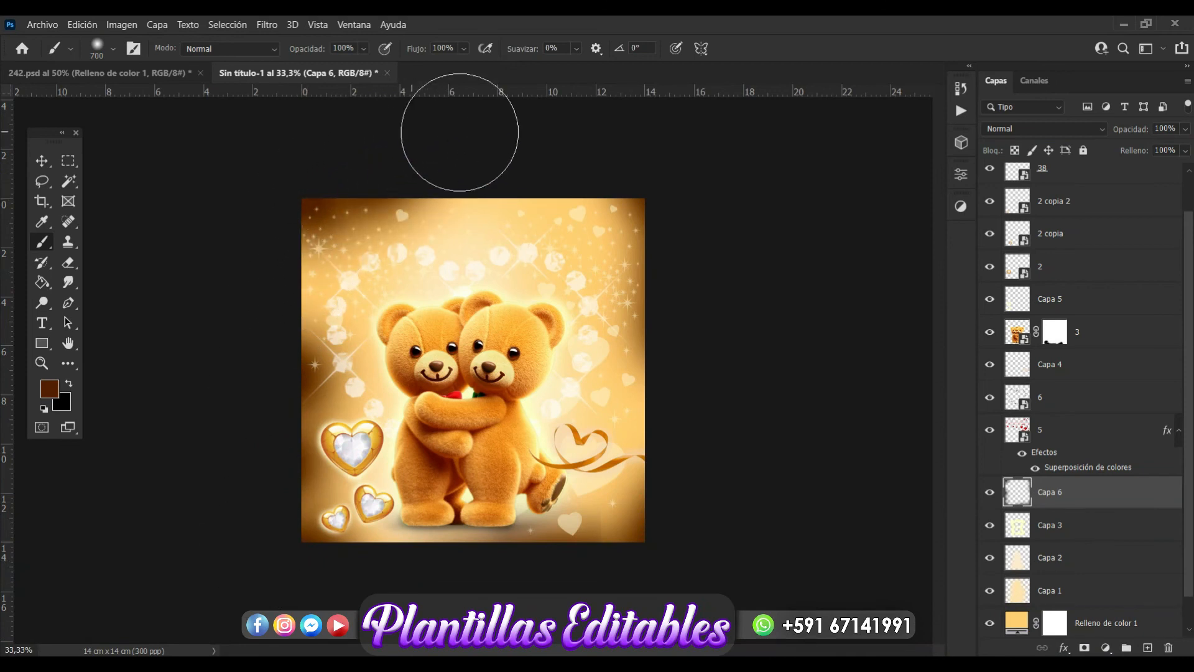
{"action": "left_click", "coordinate": [245, 283]}
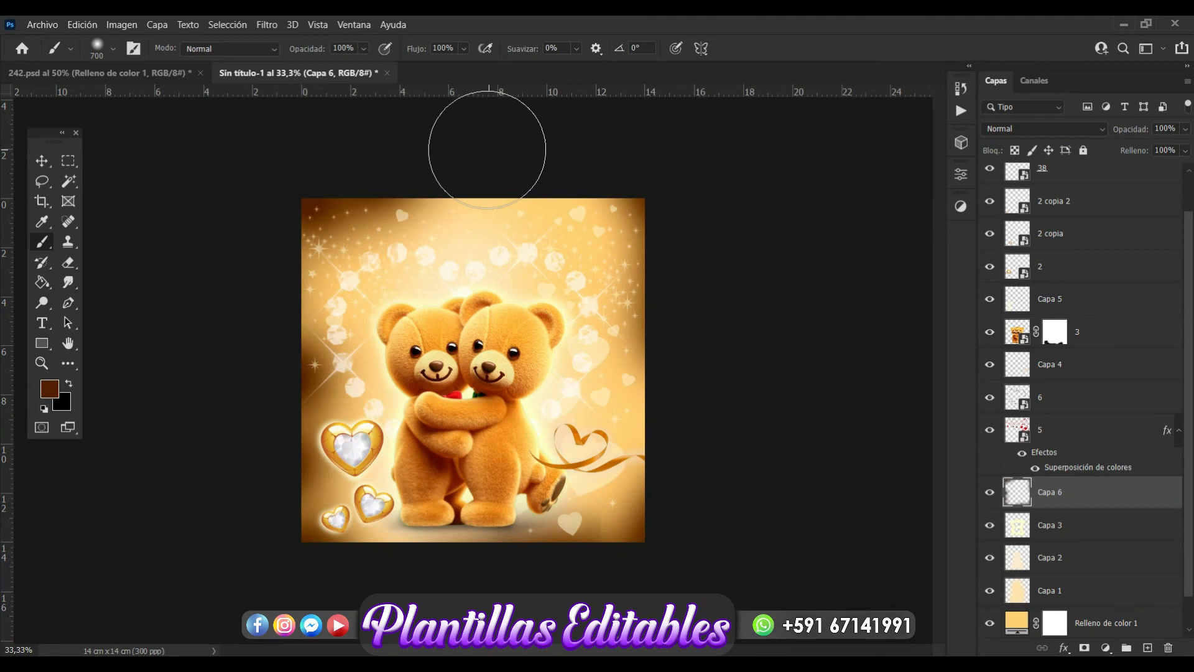
{"action": "left_click", "coordinate": [686, 425]}
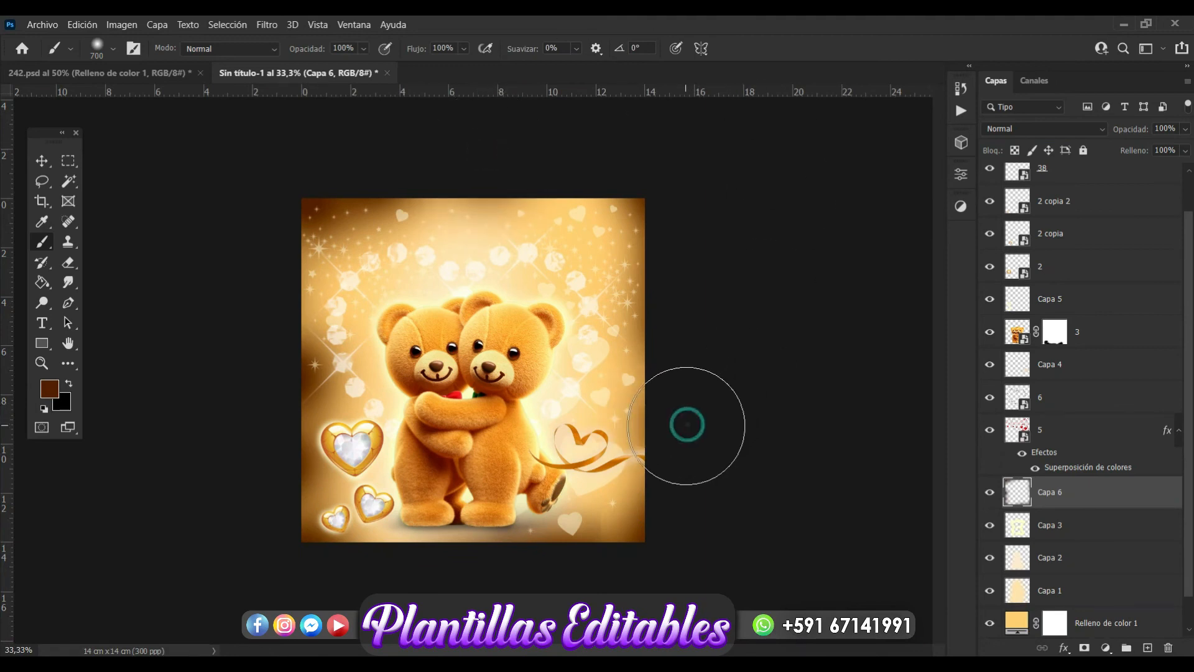
{"action": "left_click", "coordinate": [678, 462]}
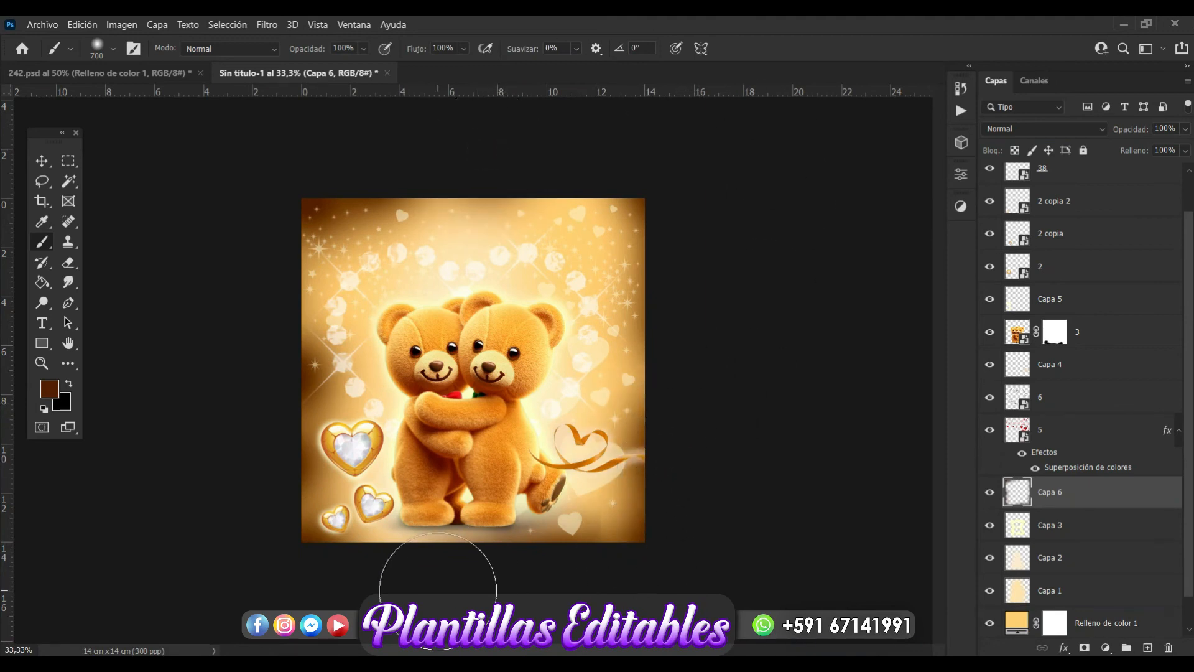
- Lower the opacity of the vignette layer Capa 6 to 86% and deselect it
{"action": "left_click", "coordinate": [42, 160]}
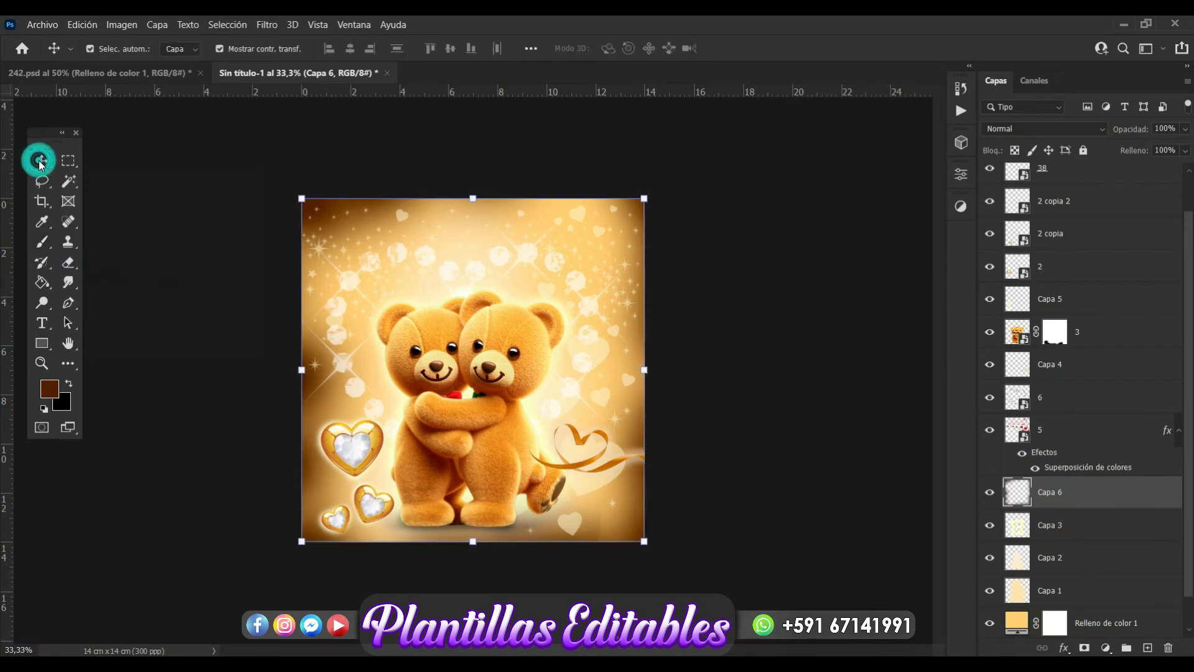
{"action": "left_click", "coordinate": [1186, 130]}
{"action": "left_click_drag", "start_coordinate": [1181, 153], "coordinate": [1175, 154]}
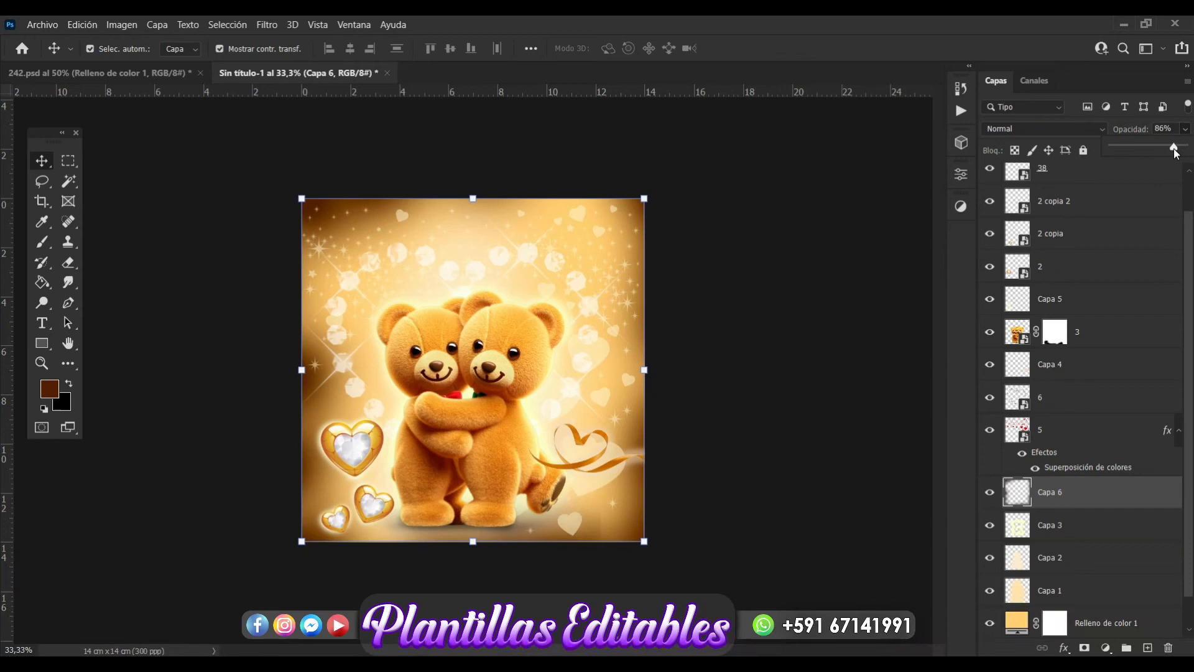
{"action": "left_click", "coordinate": [806, 412]}
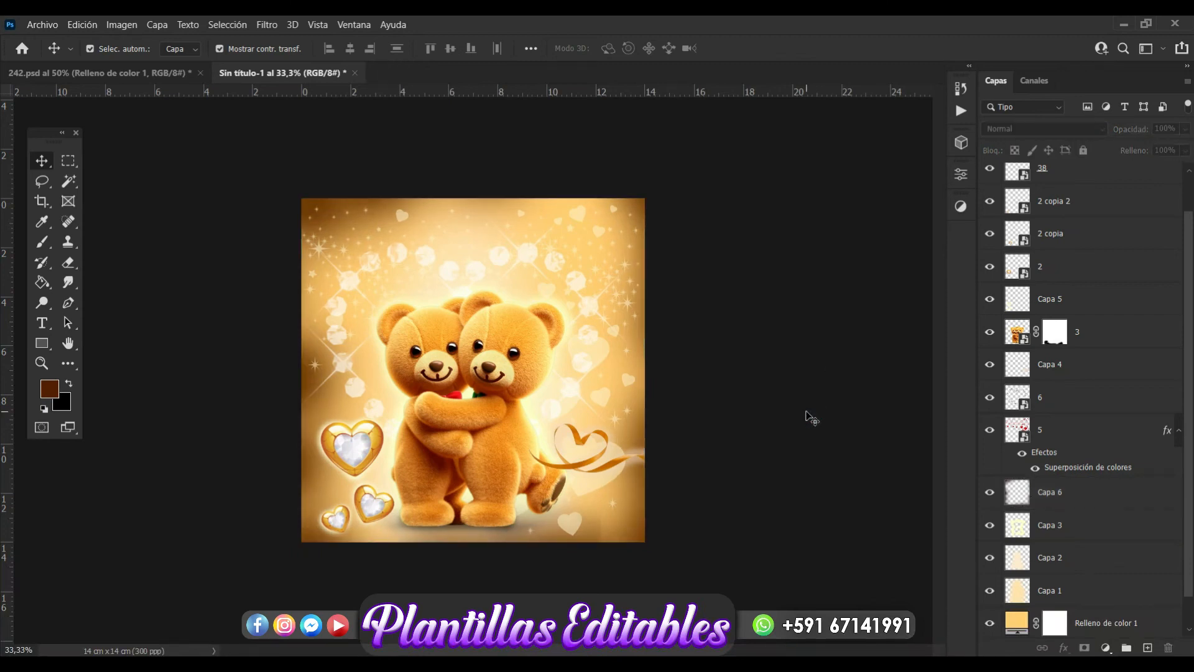
- Lower the opacity of the background hearts layer 5 to 36%
{"action": "key", "text": "ctrl+plus"}
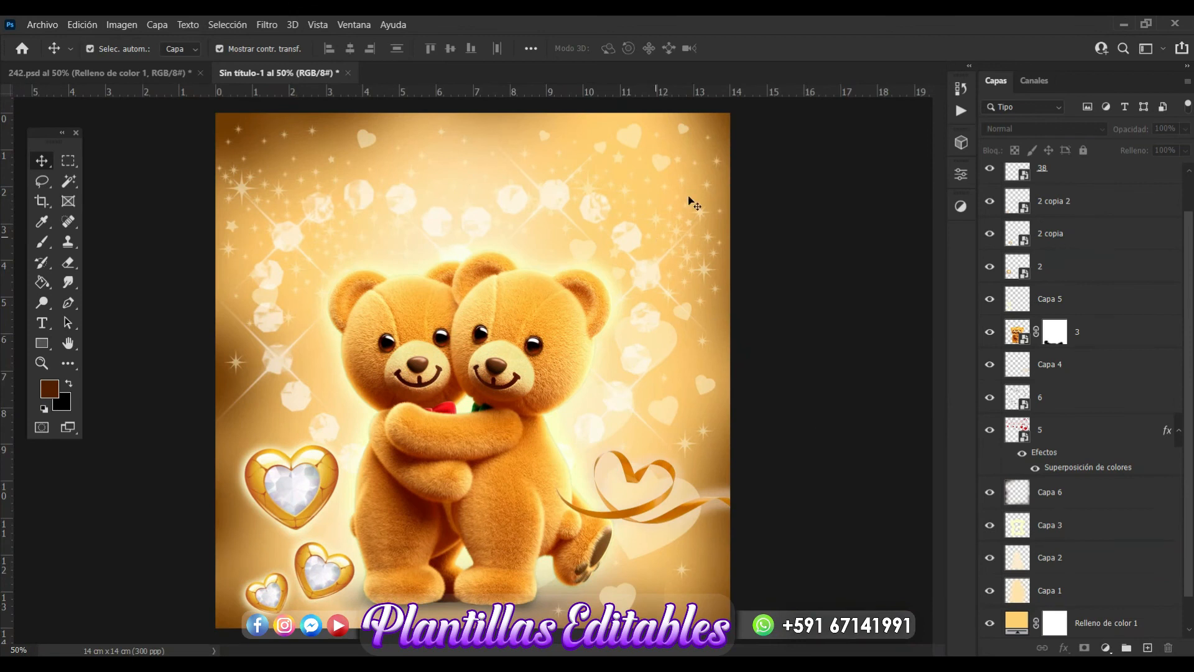
{"action": "left_click", "coordinate": [639, 141]}
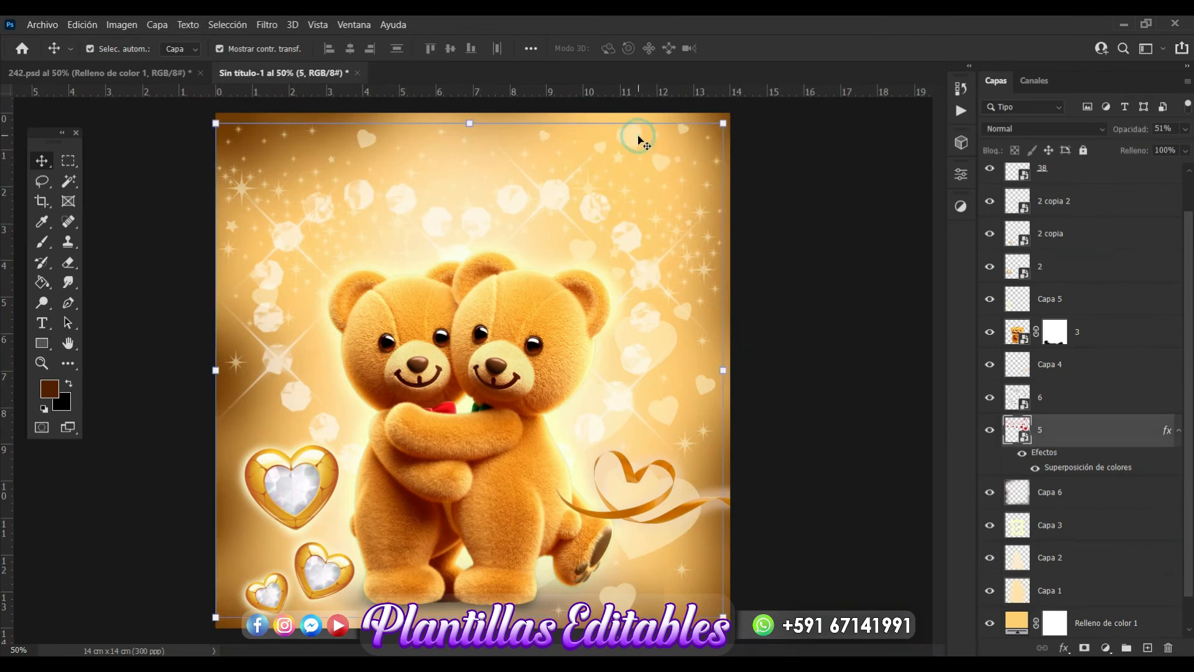
{"action": "left_click", "coordinate": [1185, 131]}
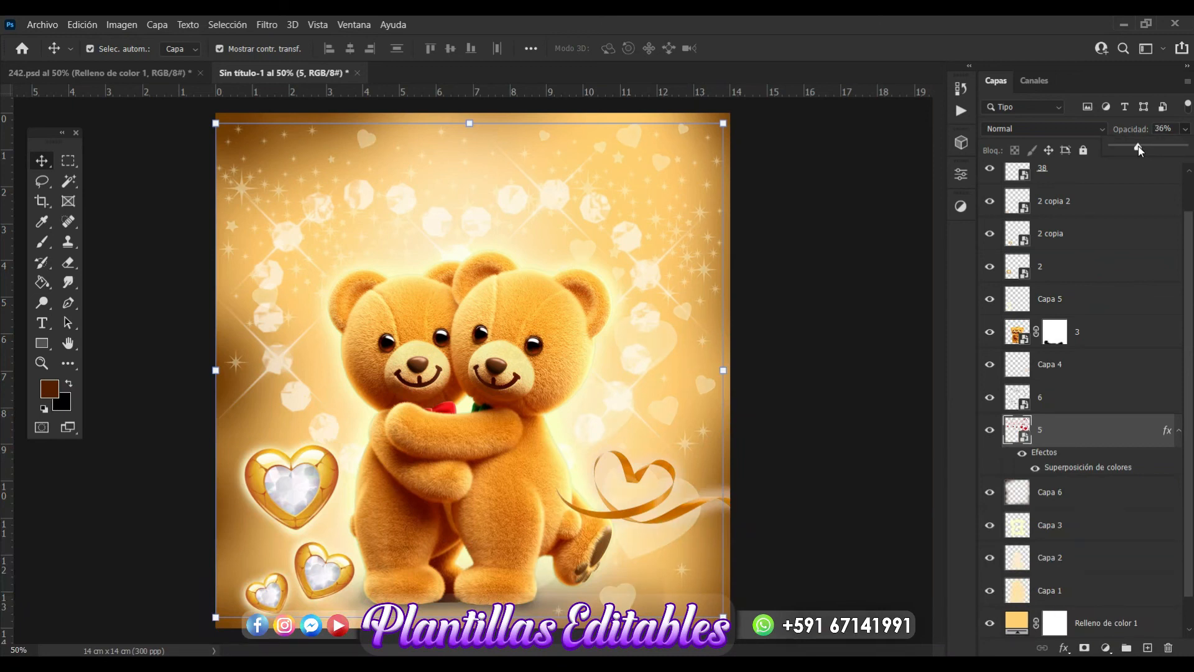
- Lower the opacity of layer 6 to 42% and deselect it
{"action": "left_click", "coordinate": [1069, 403]}
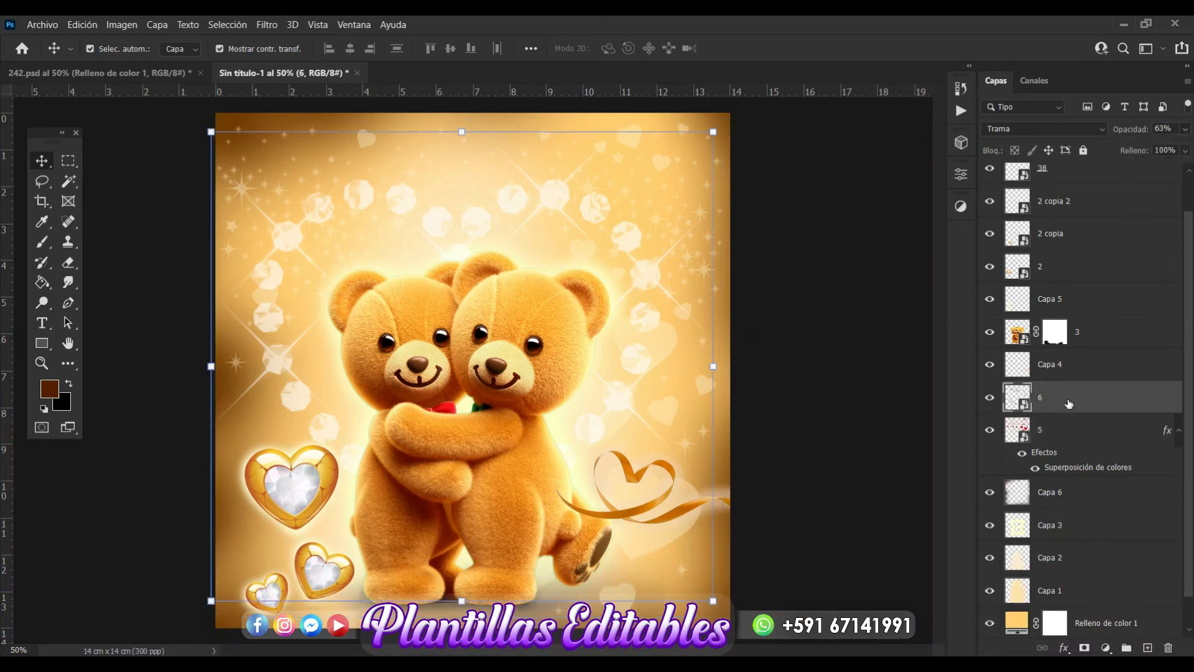
{"action": "left_click", "coordinate": [1186, 129]}
{"action": "left_click_drag", "start_coordinate": [1147, 147], "coordinate": [1144, 147]}
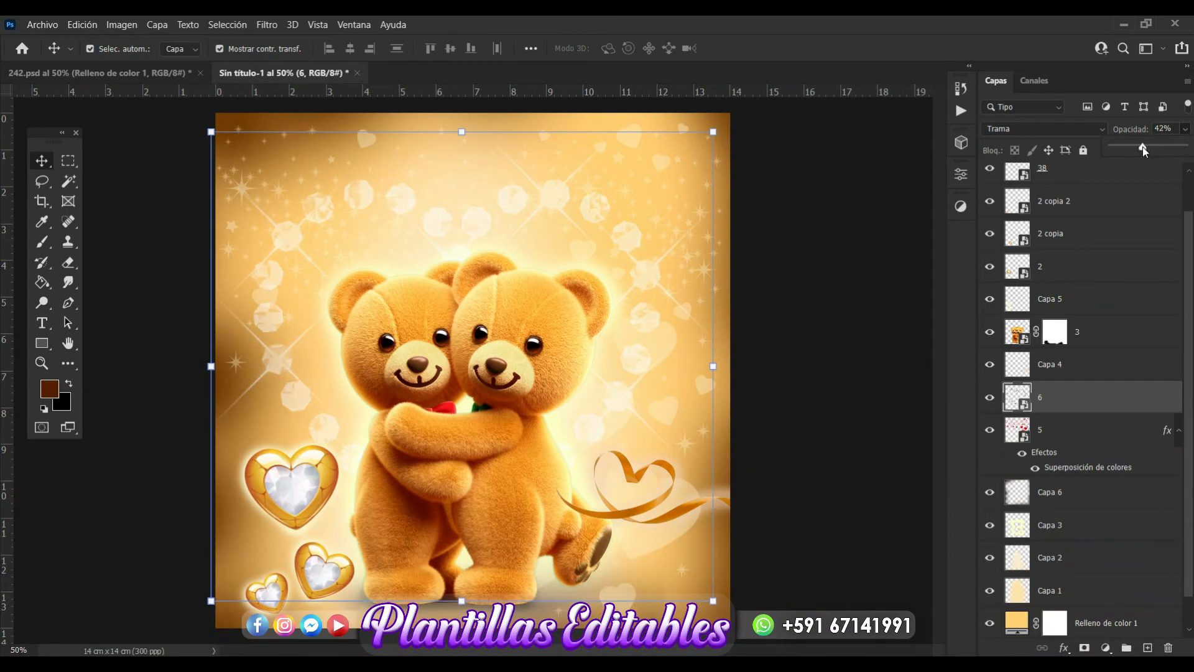
{"action": "left_click", "coordinate": [870, 400]}
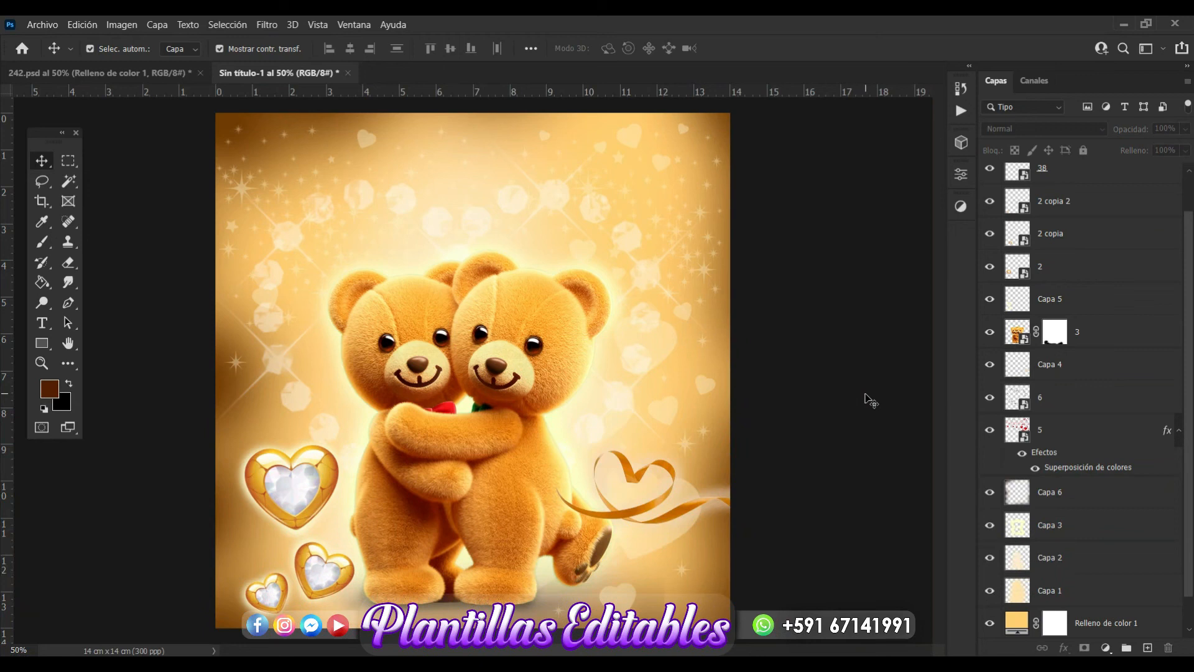
- Add the dark brown text "Tu y Yo" in 68 pt Amazing Kids and centre it above the bears
{"action": "scroll", "coordinate": [1135, 293], "scroll_direction": "up", "scroll_amount": 1}
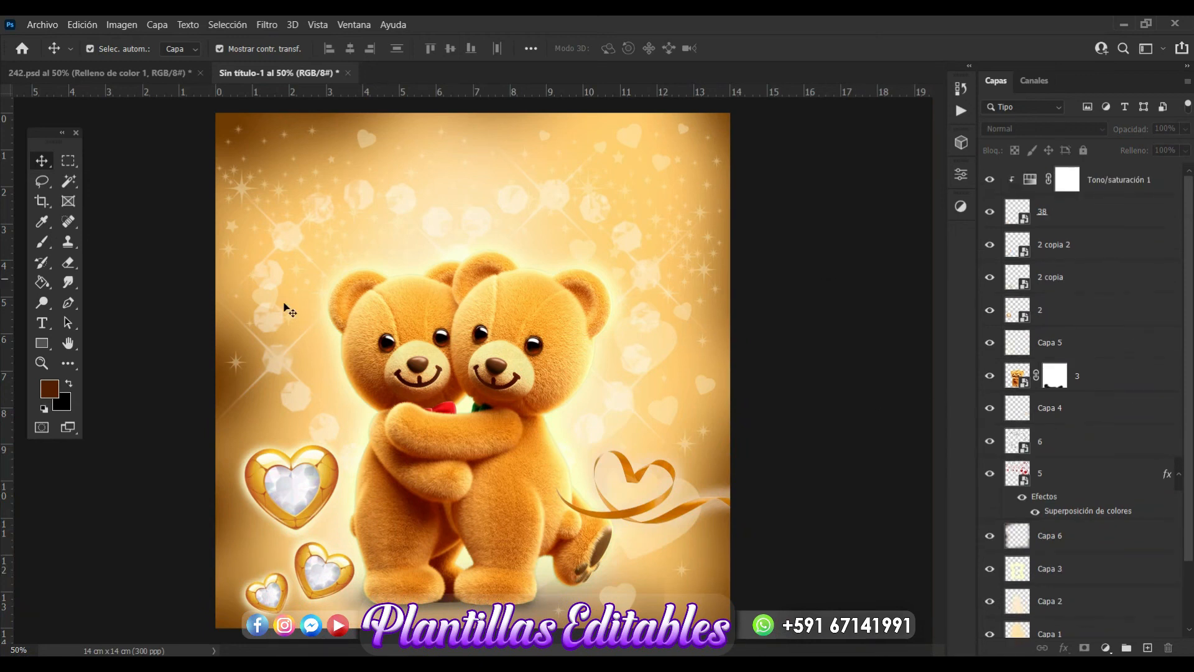
{"action": "left_click", "coordinate": [42, 323]}
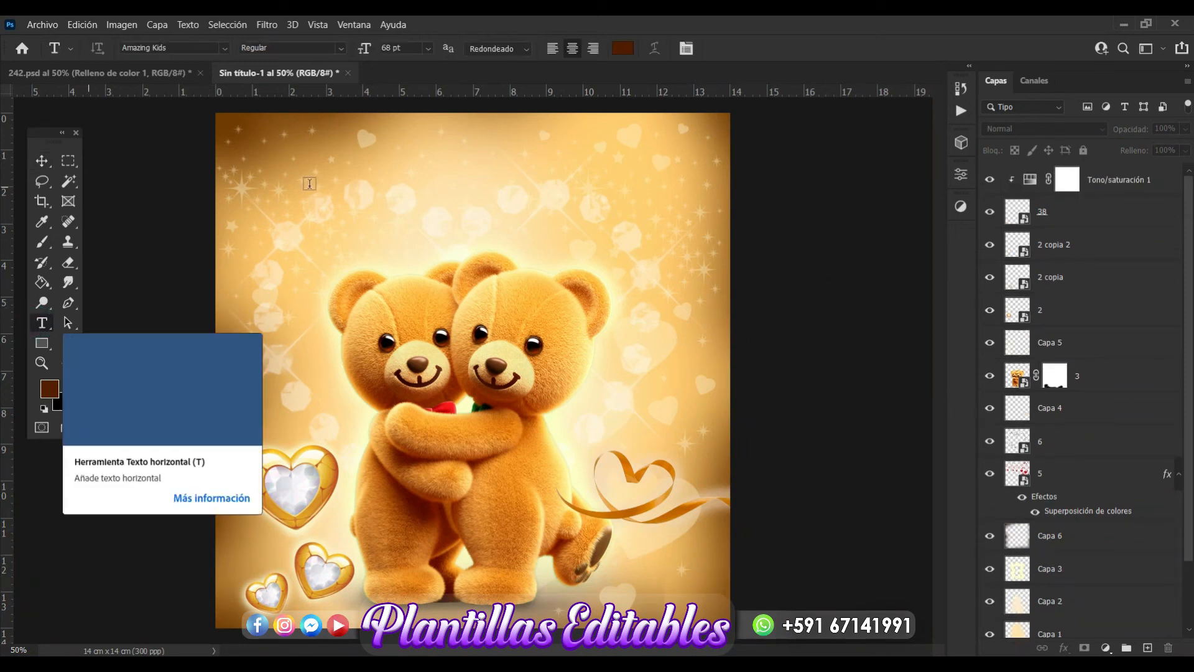
{"action": "left_click", "coordinate": [335, 155]}
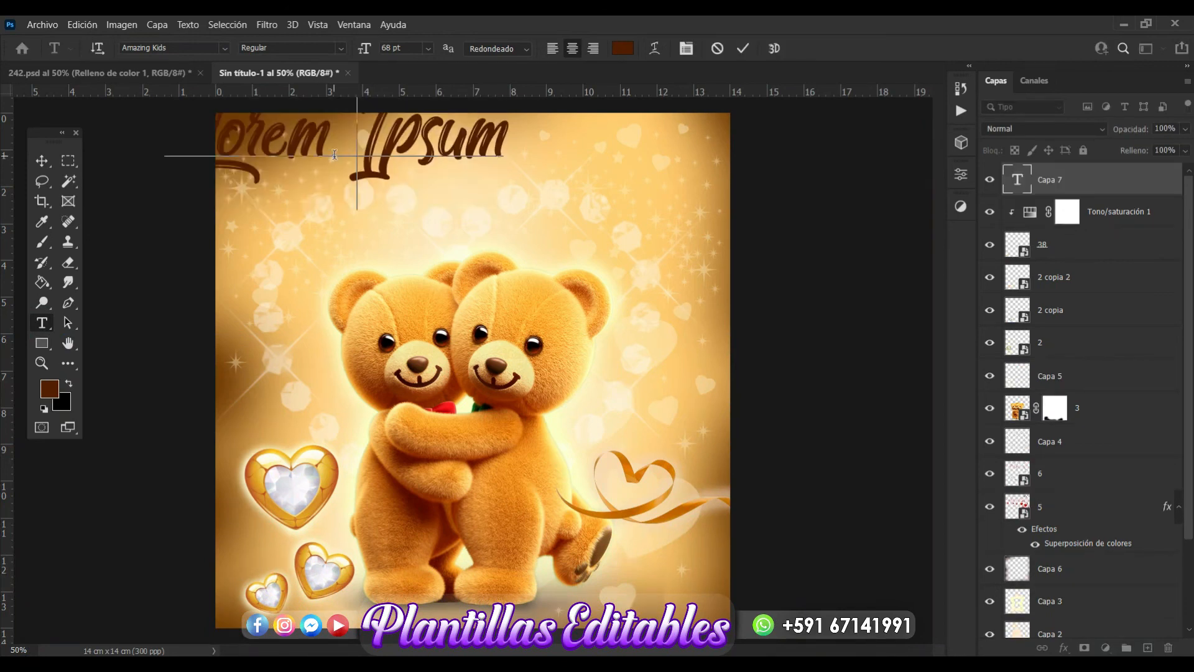
{"action": "type", "text": "Tu y Yo"}
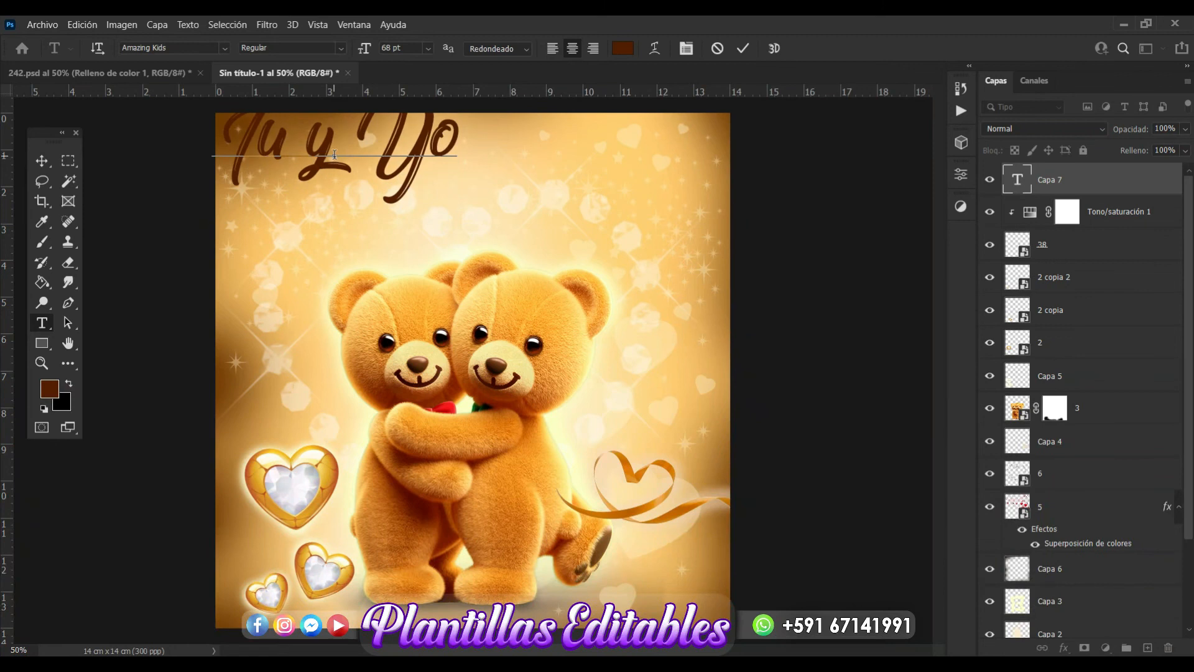
{"action": "left_click", "coordinate": [42, 160]}
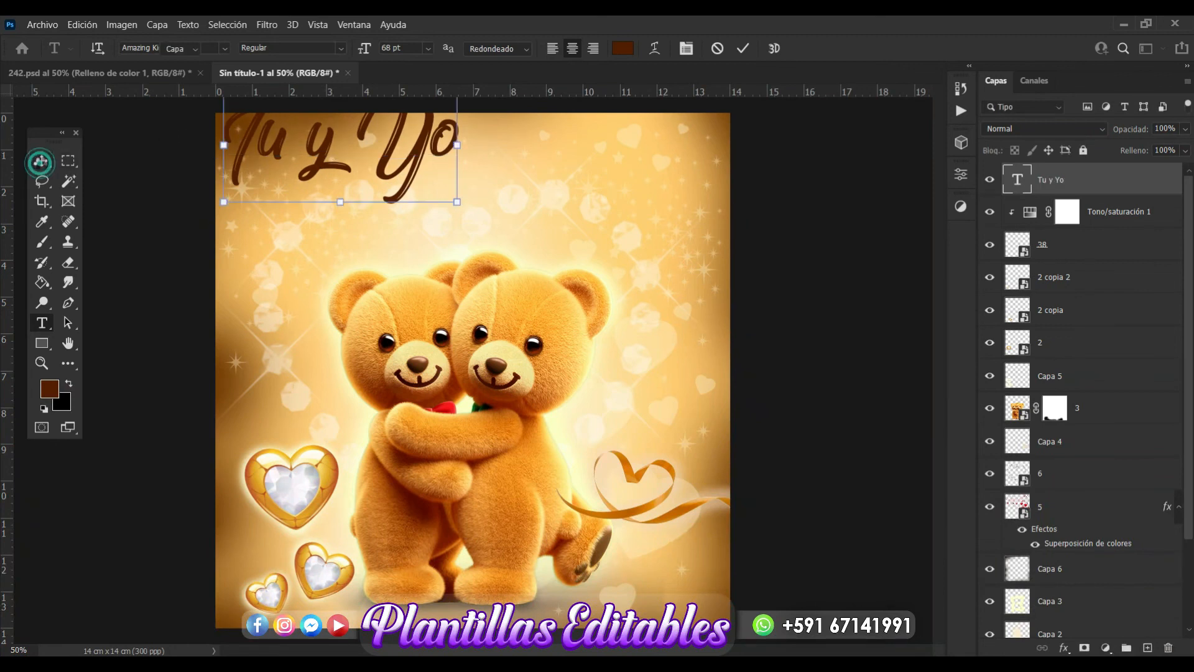
{"action": "left_click_drag", "start_coordinate": [414, 161], "coordinate": [534, 182]}
- Add the second line "por siempre" to the title, then scale the text to about 88% and reposition it above the bears
{"action": "left_click", "coordinate": [41, 323]}
{"action": "left_click", "coordinate": [556, 173]}
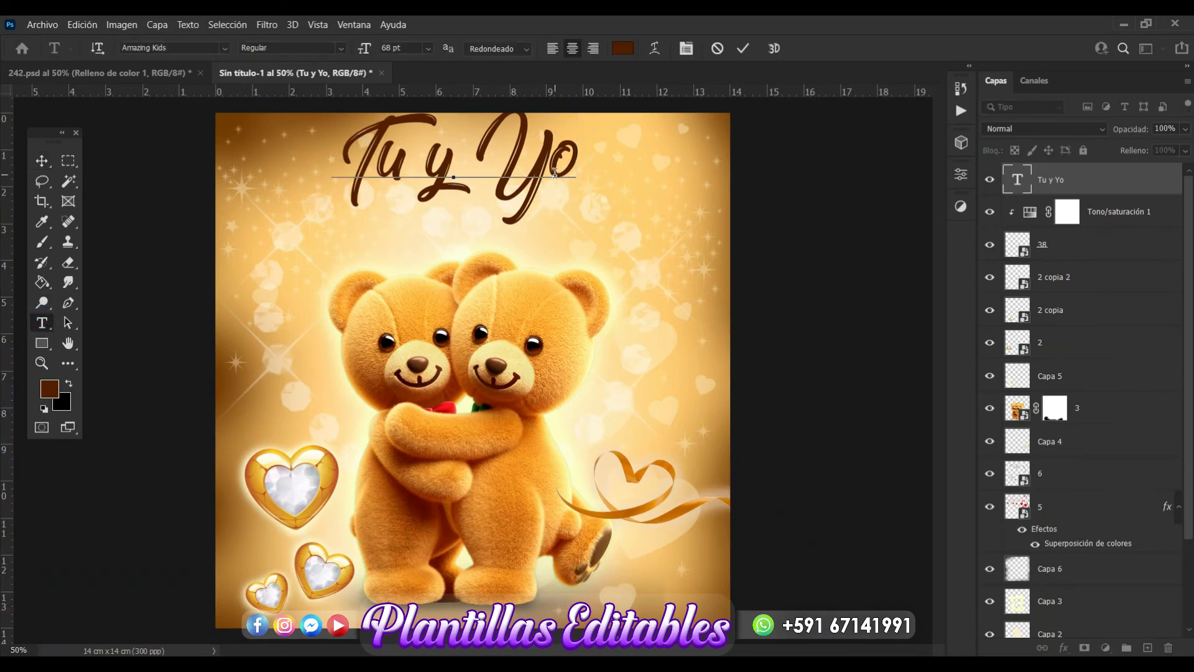
{"action": "type", "text": "P"}
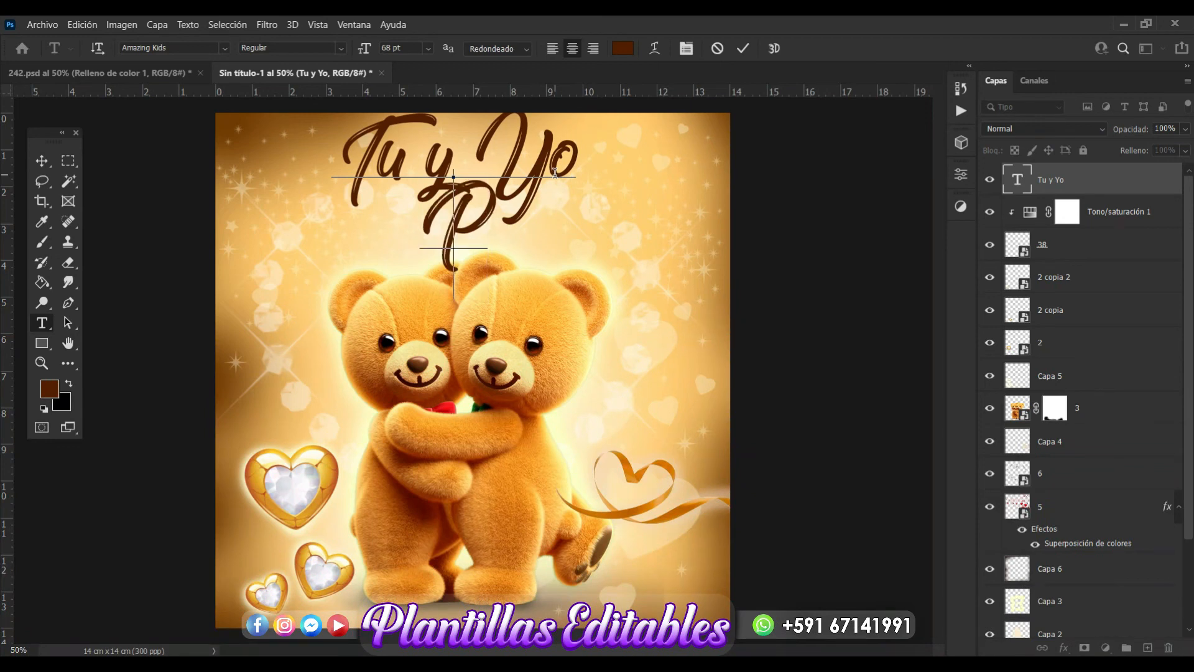
{"action": "key", "text": "BackSpace"}
{"action": "type", "text": "por siempre"}
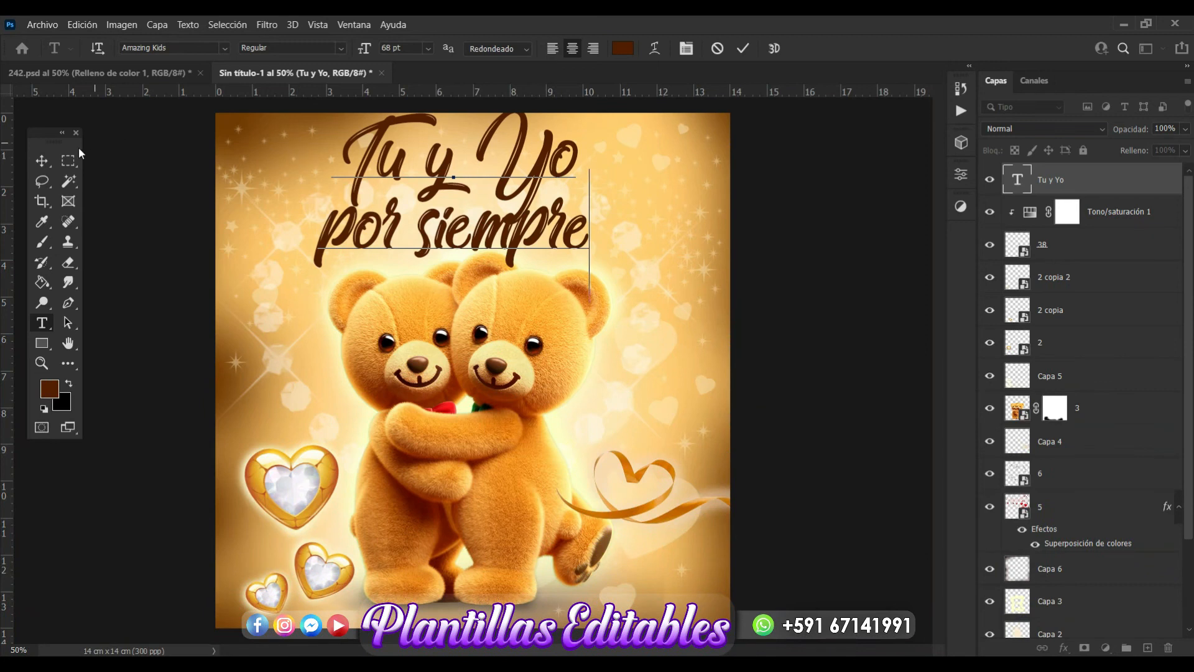
{"action": "left_click", "coordinate": [39, 161]}
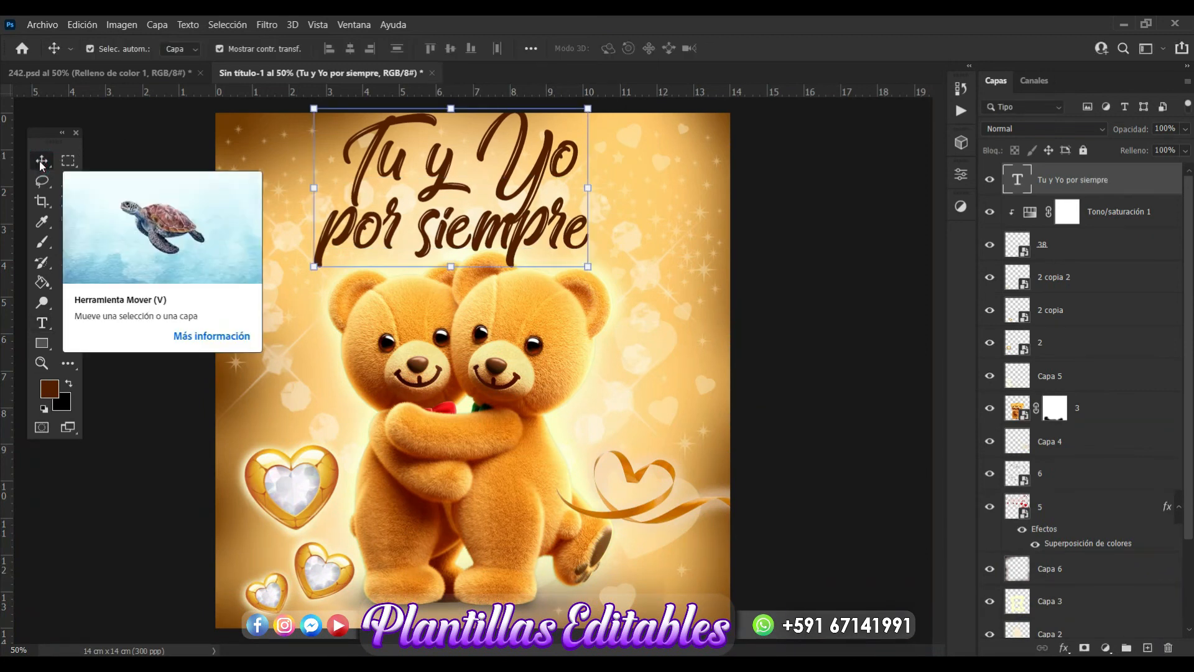
{"action": "left_click_drag", "start_coordinate": [590, 108], "coordinate": [551, 136]}
{"action": "left_click_drag", "start_coordinate": [522, 207], "coordinate": [532, 204]}
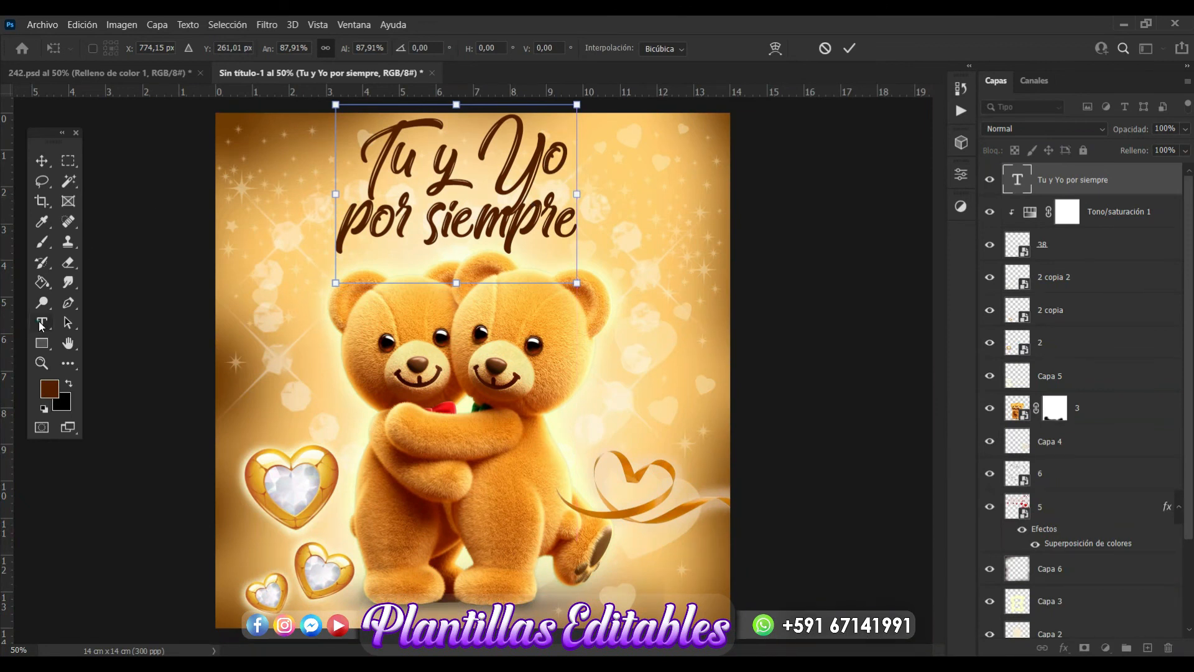
- Append "juntos" to the title's second line, then scale the text to about 92% and recentre it above the bears
{"action": "left_click", "coordinate": [41, 326]}
{"action": "left_click", "coordinate": [542, 215]}
{"action": "key", "text": "Right"}
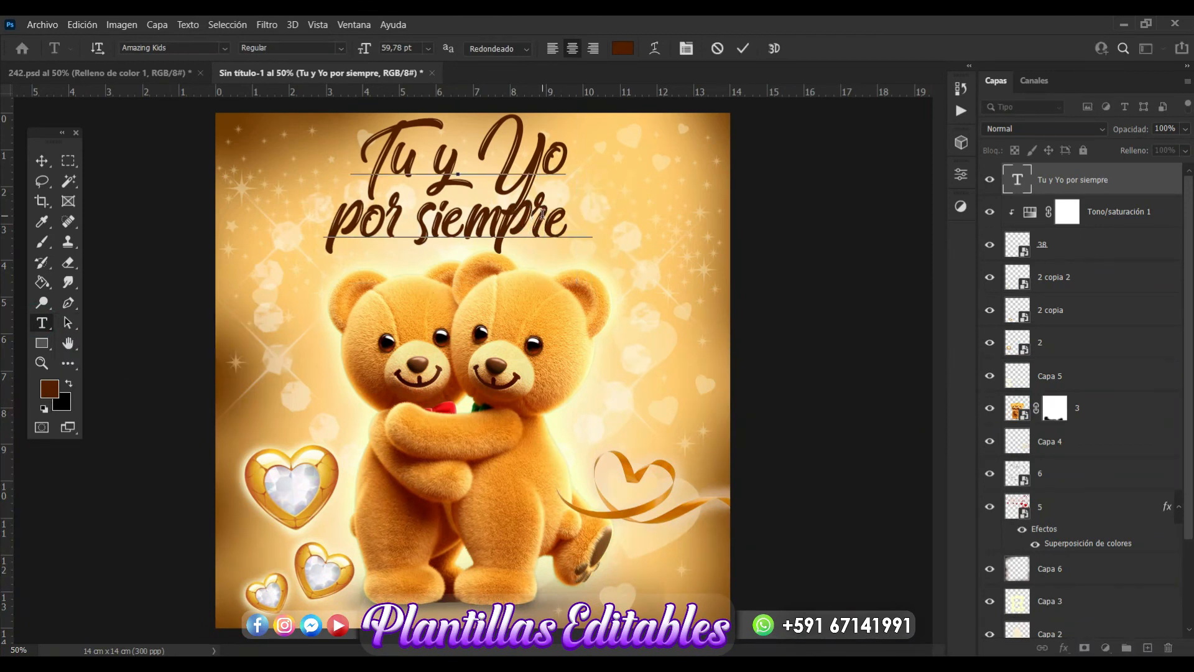
{"action": "type", "text": "juntos"}
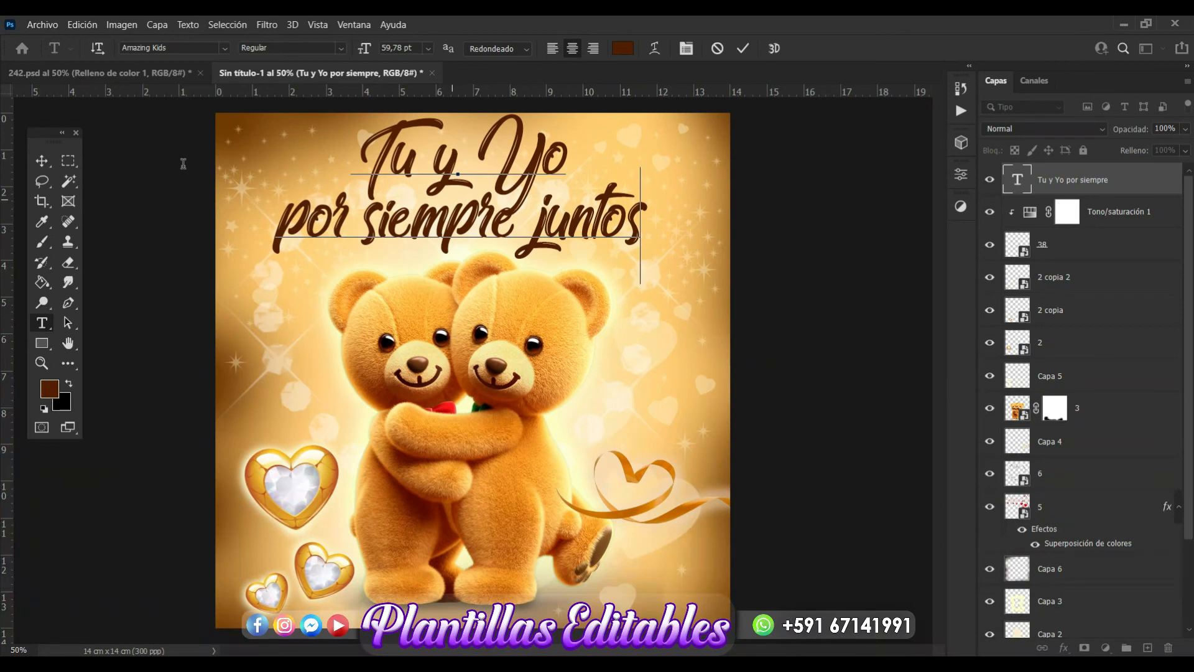
{"action": "left_click", "coordinate": [41, 162]}
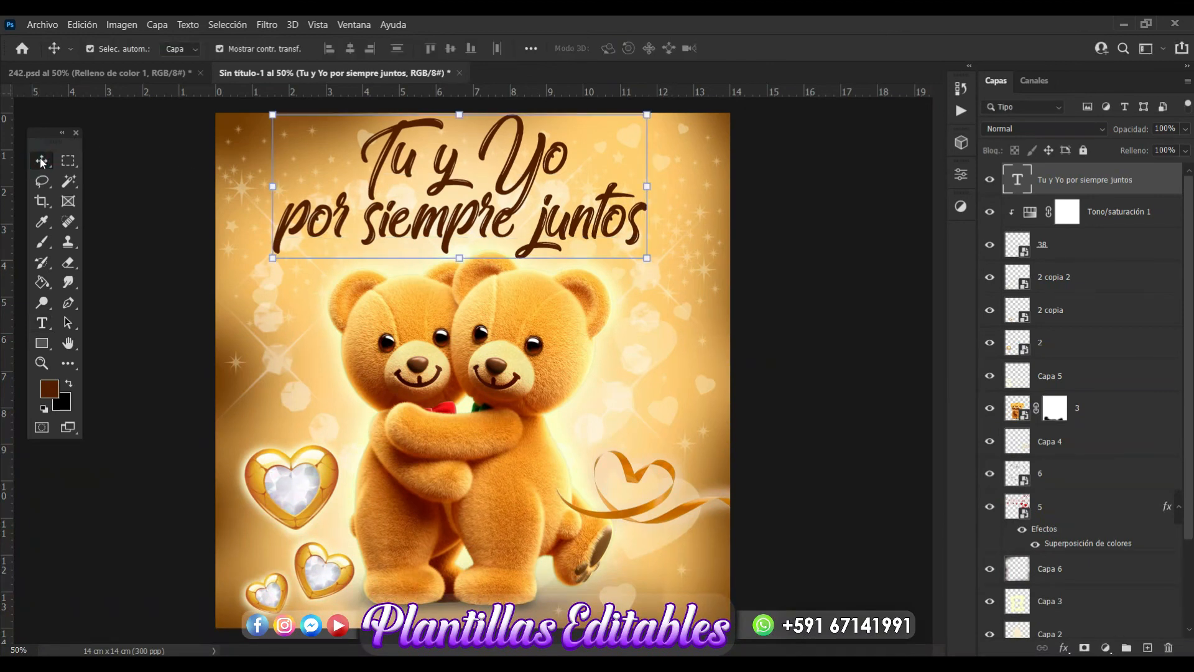
{"action": "left_click_drag", "start_coordinate": [647, 115], "coordinate": [620, 144]}
{"action": "left_click_drag", "start_coordinate": [583, 218], "coordinate": [599, 219]}
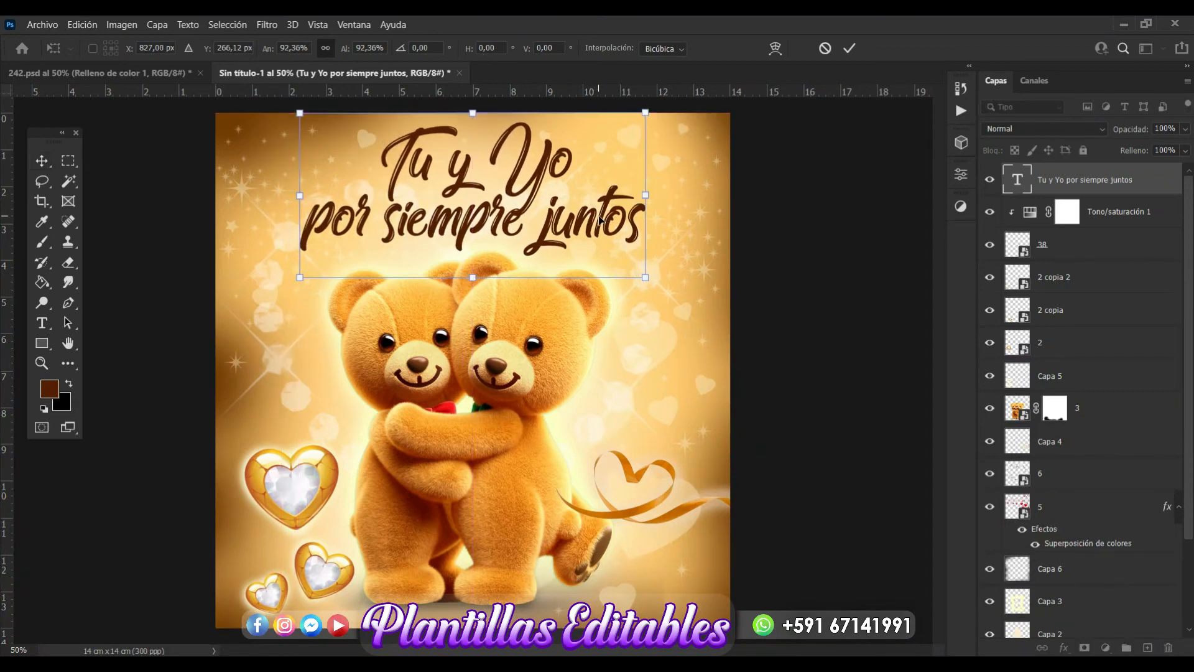
{"action": "key", "text": "Return"}
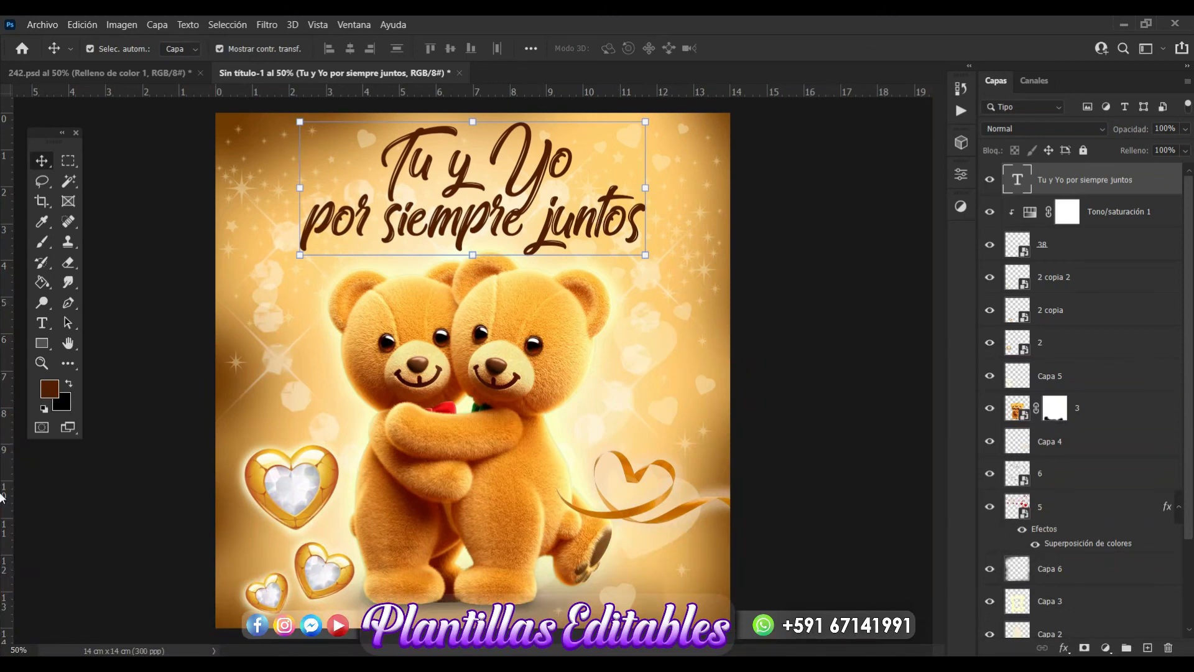
- Apply a cream #faf4d1 colour overlay in Normal mode at 100% opacity to the title text
{"action": "scroll", "coordinate": [1120, 560], "scroll_direction": "down", "scroll_amount": 3}
{"action": "left_click", "coordinate": [1065, 648]}
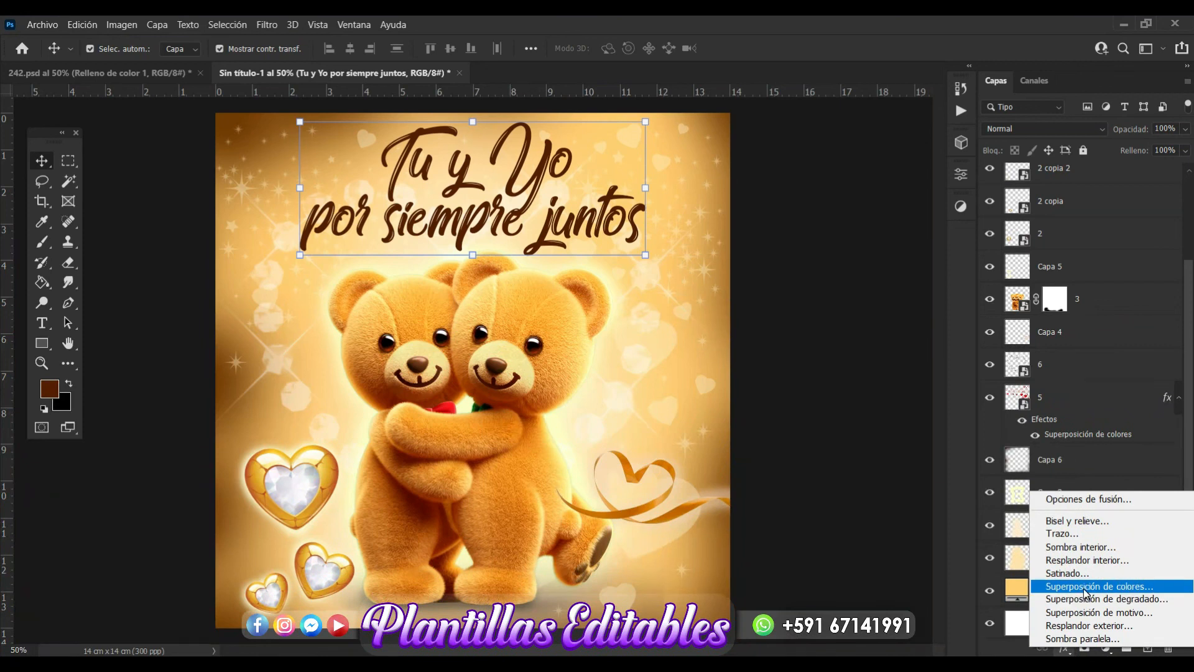
{"action": "left_click", "coordinate": [1086, 589]}
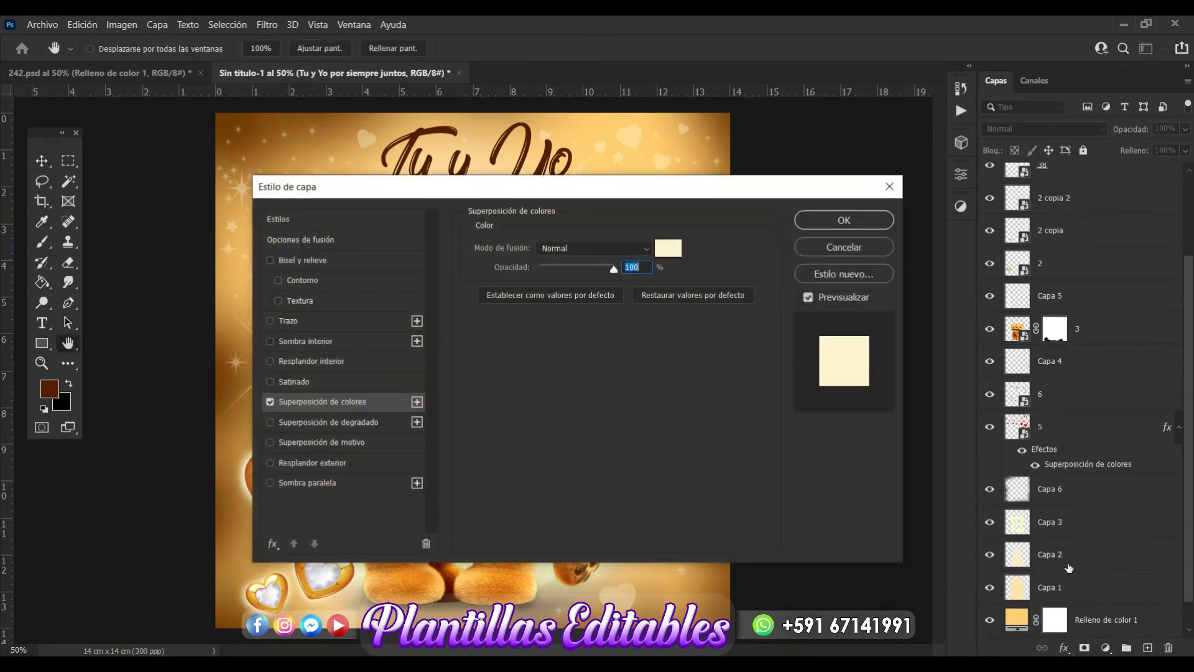
{"action": "left_click_drag", "start_coordinate": [669, 193], "coordinate": [1053, 185]}
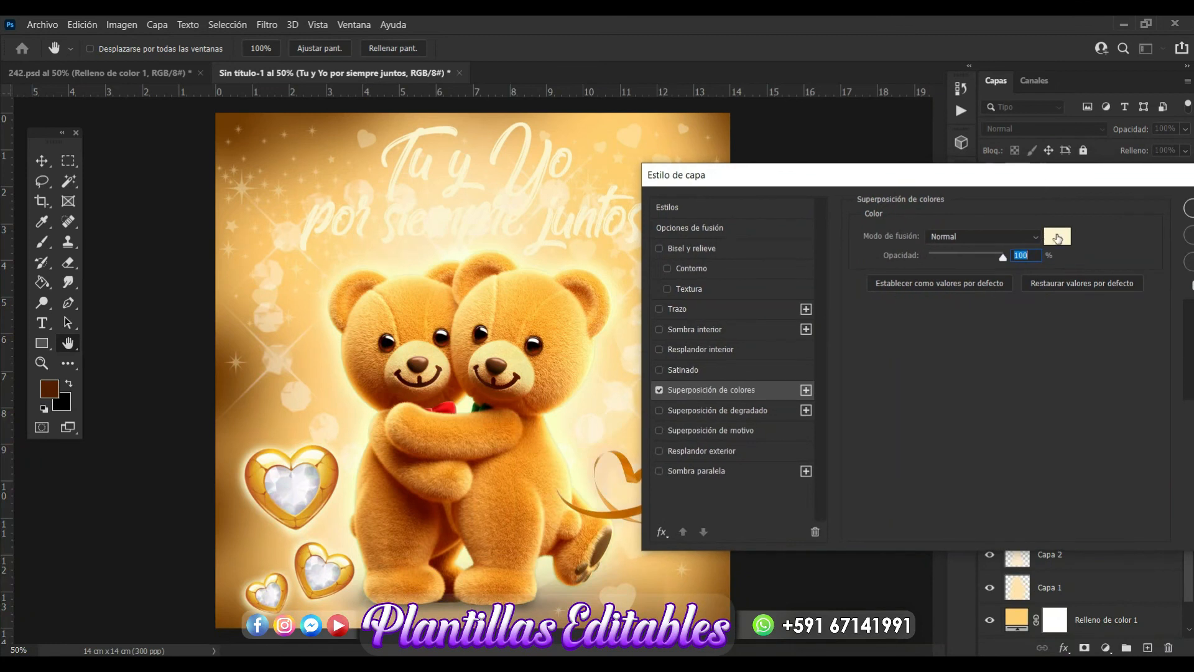
{"action": "left_click", "coordinate": [1057, 236]}
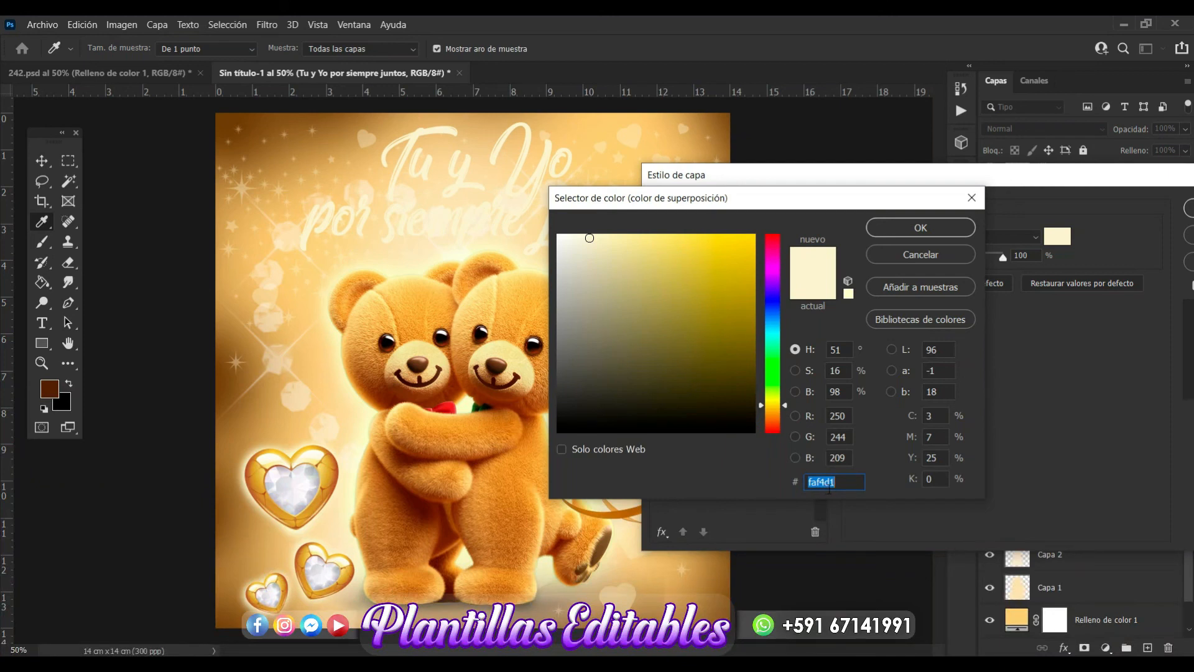
{"action": "left_click", "coordinate": [919, 234]}
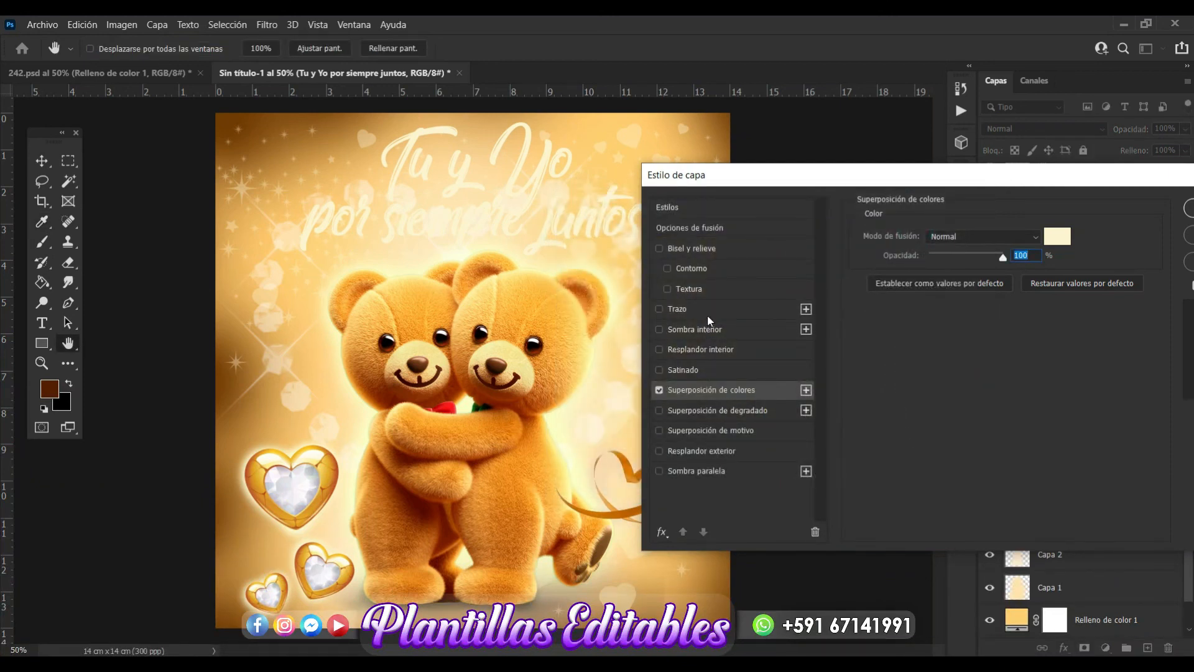
- Add a 3 px outside stroke in dark brown #4a2500 to the title text
{"action": "left_click", "coordinate": [702, 311]}
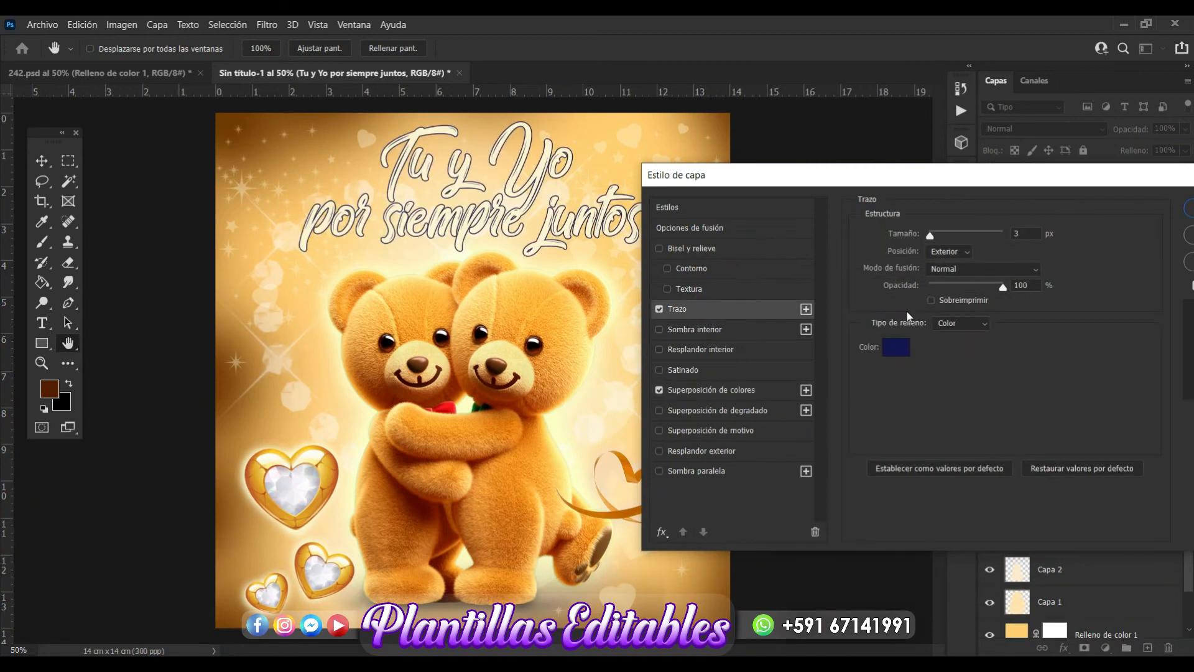
{"action": "left_click", "coordinate": [894, 343]}
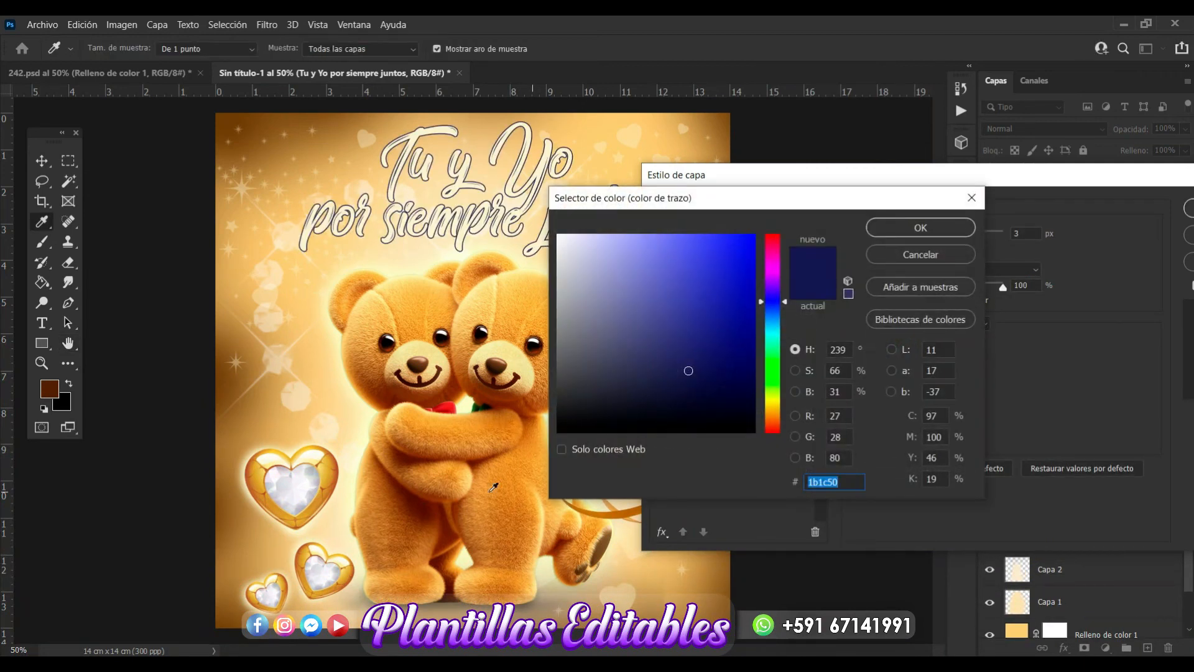
{"action": "left_click", "coordinate": [433, 495]}
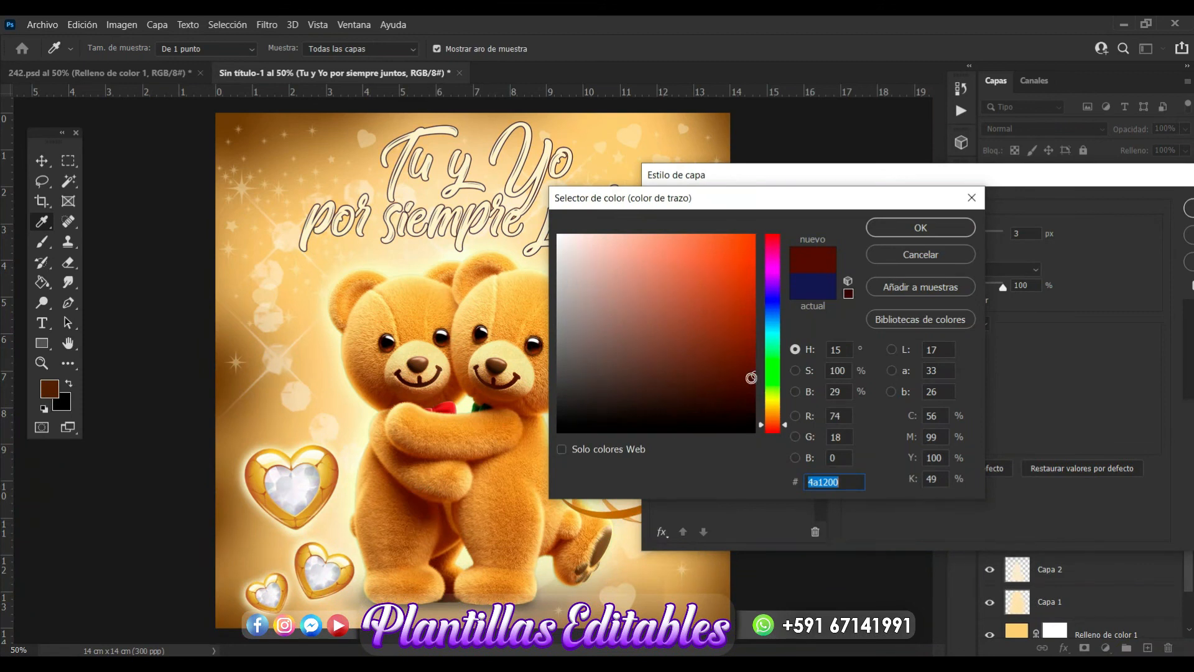
{"action": "left_click", "coordinate": [773, 417]}
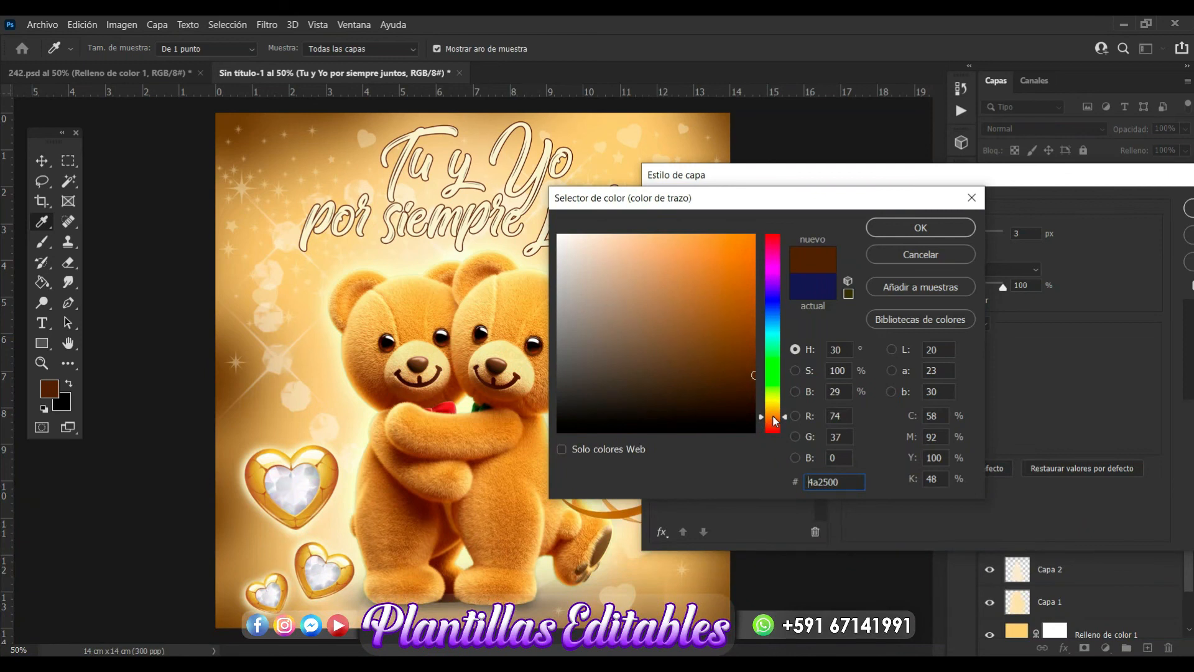
{"action": "left_click", "coordinate": [941, 232]}
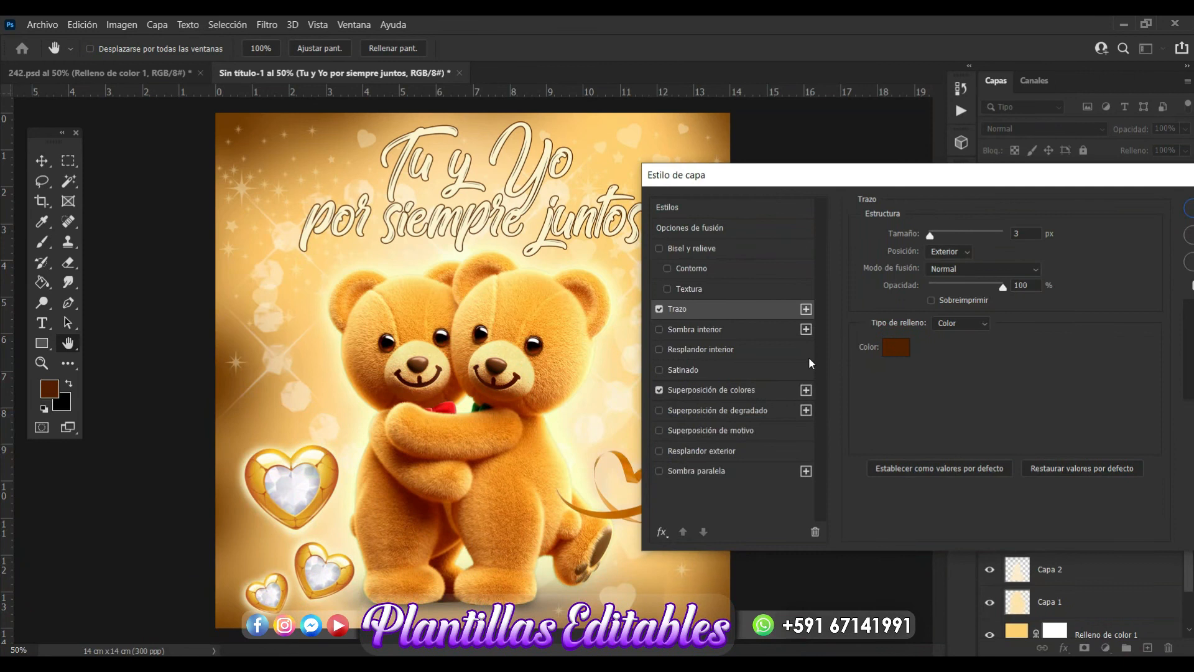
- Add a drop shadow to the title in dark reddish brown #4f1400 with a distance of 12 px
{"action": "left_click", "coordinate": [705, 474]}
{"action": "left_click", "coordinate": [705, 474]}
{"action": "left_click", "coordinate": [1057, 237]}
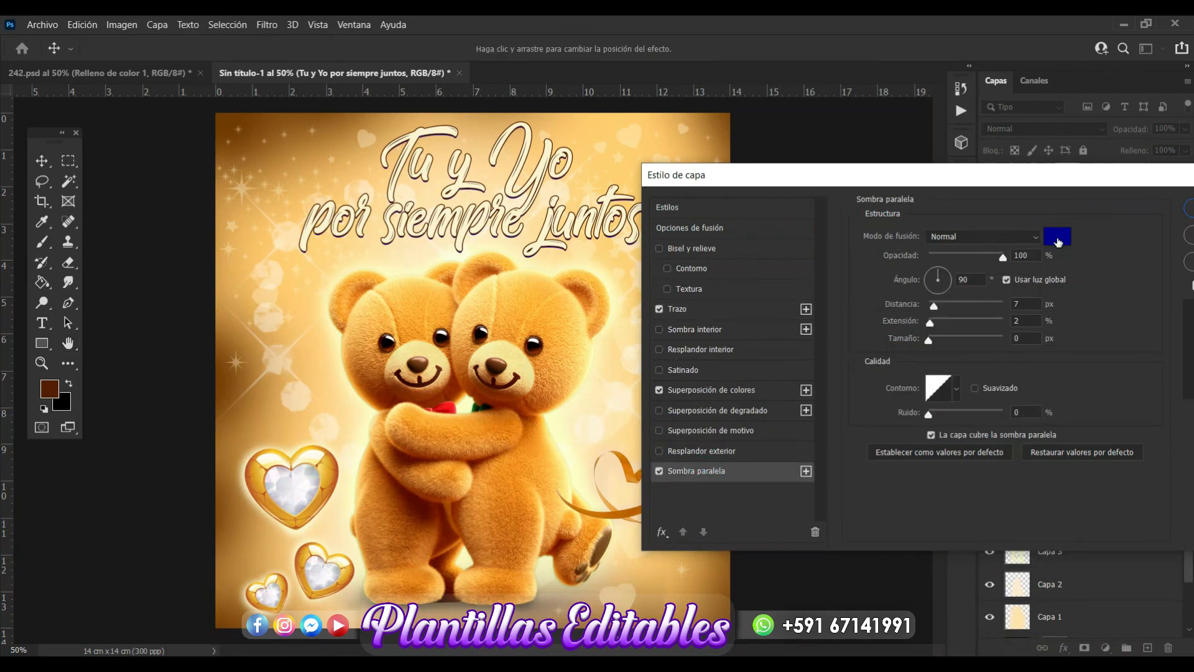
{"action": "left_click", "coordinate": [420, 508]}
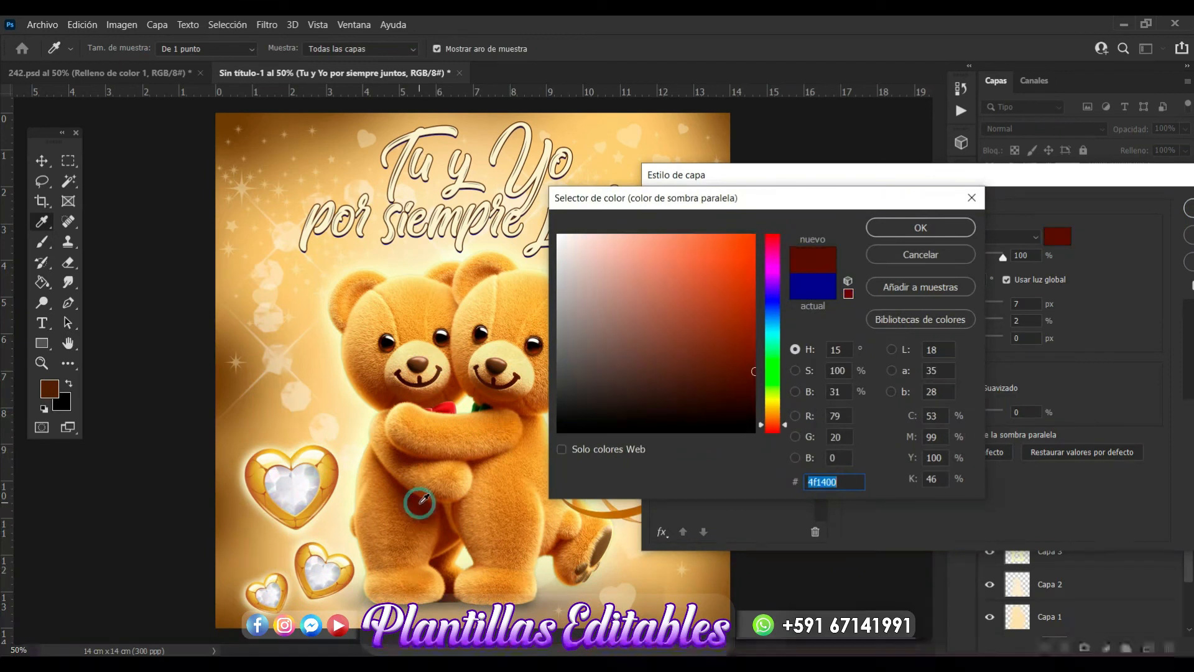
{"action": "left_click", "coordinate": [942, 226]}
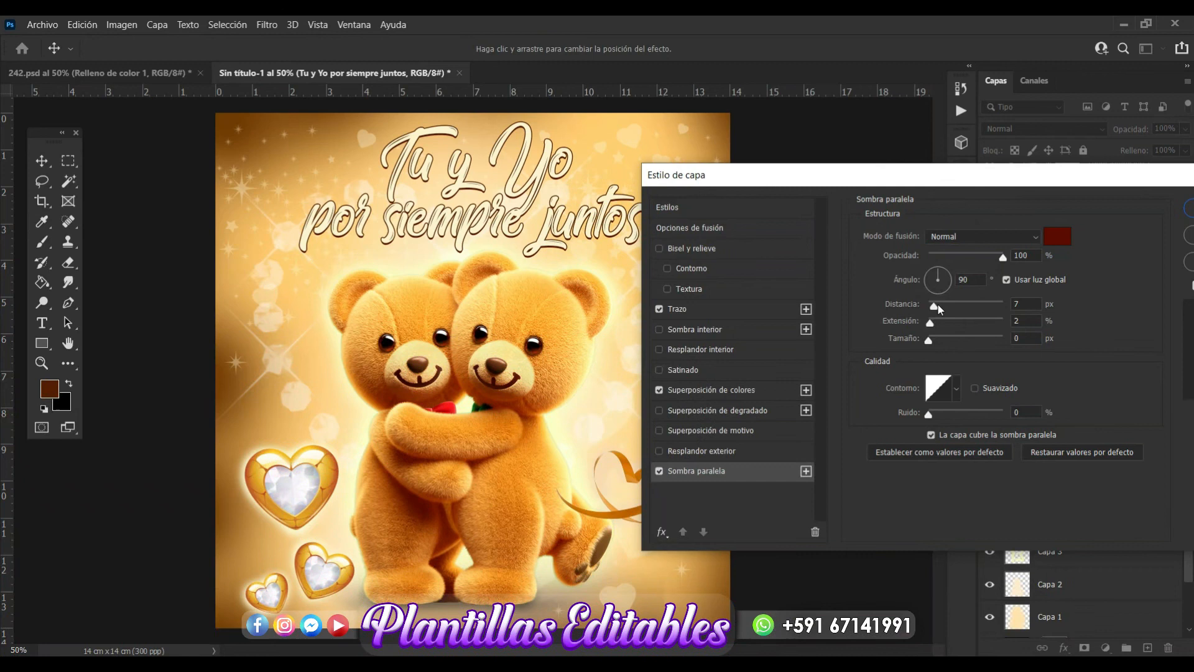
{"action": "left_click_drag", "start_coordinate": [938, 308], "coordinate": [938, 306]}
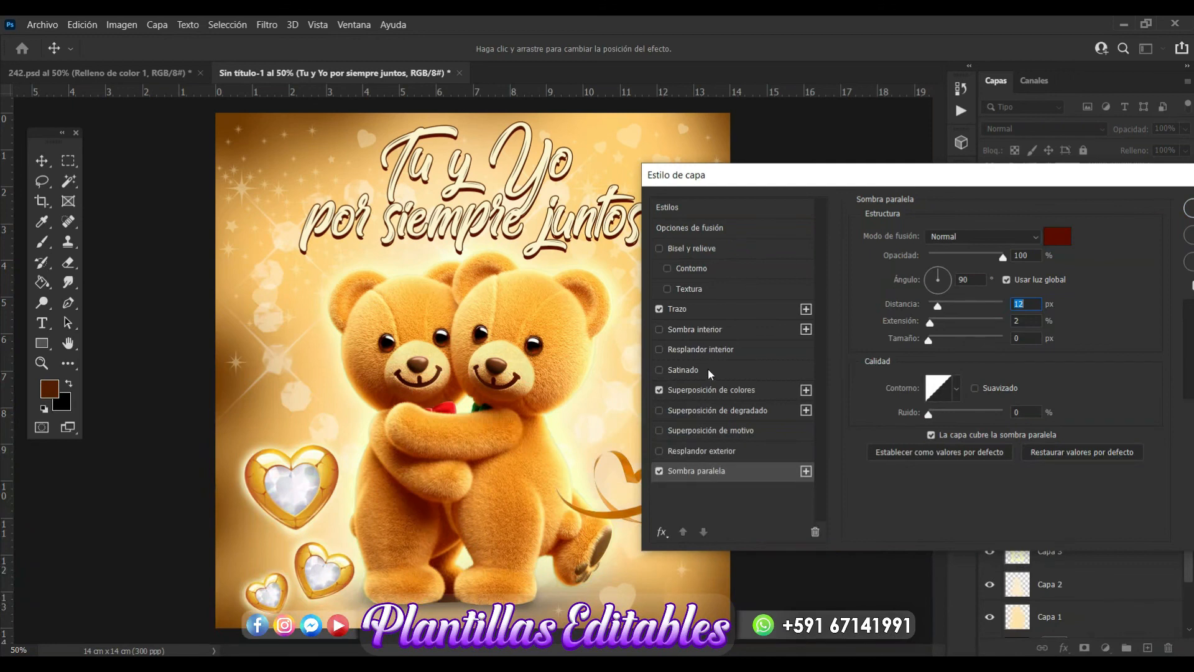
- Lighten the title's colour overlay to off-white #fdfaeb and apply the layer style
{"action": "left_click", "coordinate": [722, 392]}
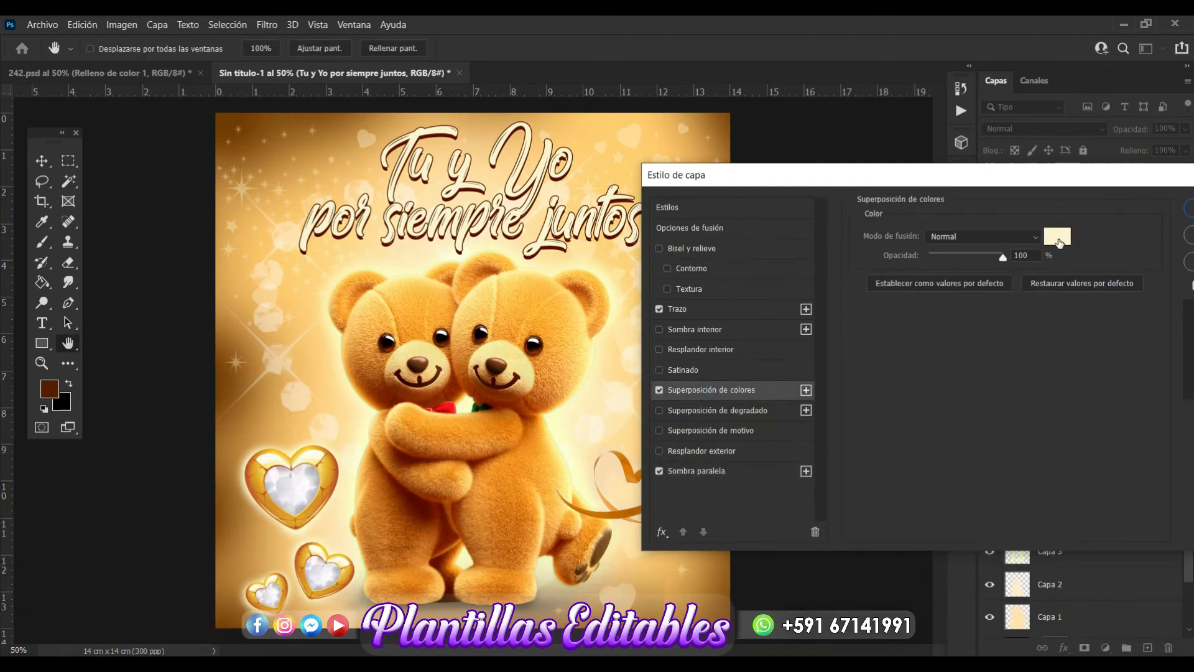
{"action": "left_click", "coordinate": [1059, 241]}
{"action": "left_click", "coordinate": [572, 235]}
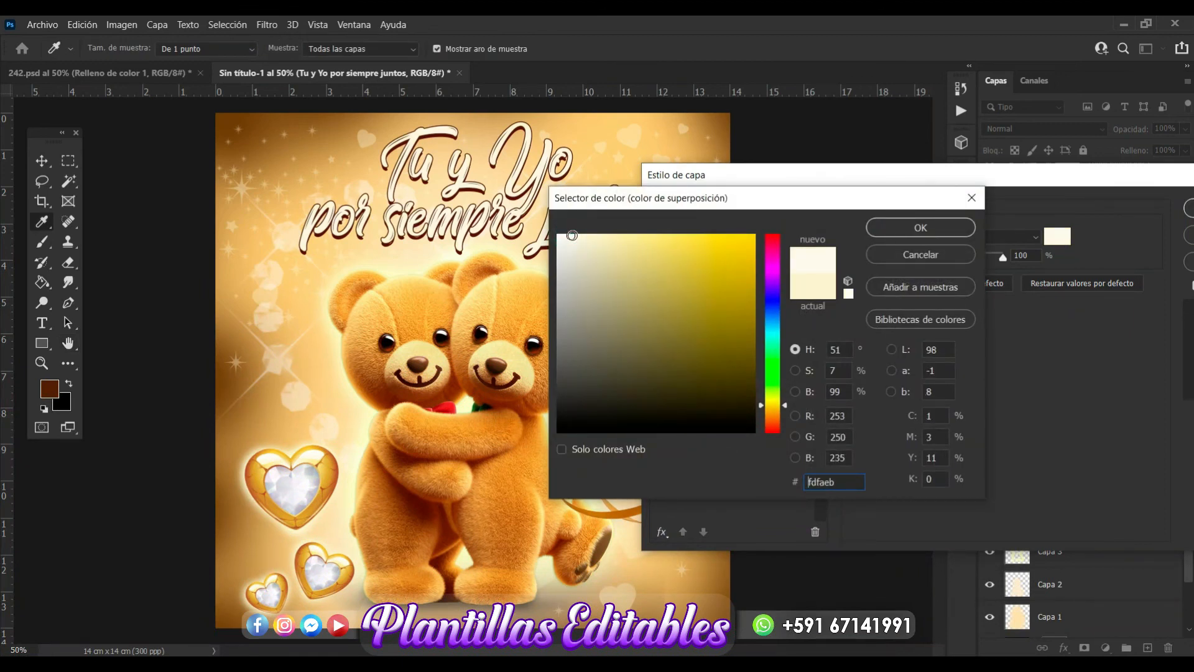
{"action": "left_click", "coordinate": [921, 229]}
{"action": "left_click", "coordinate": [950, 176]}
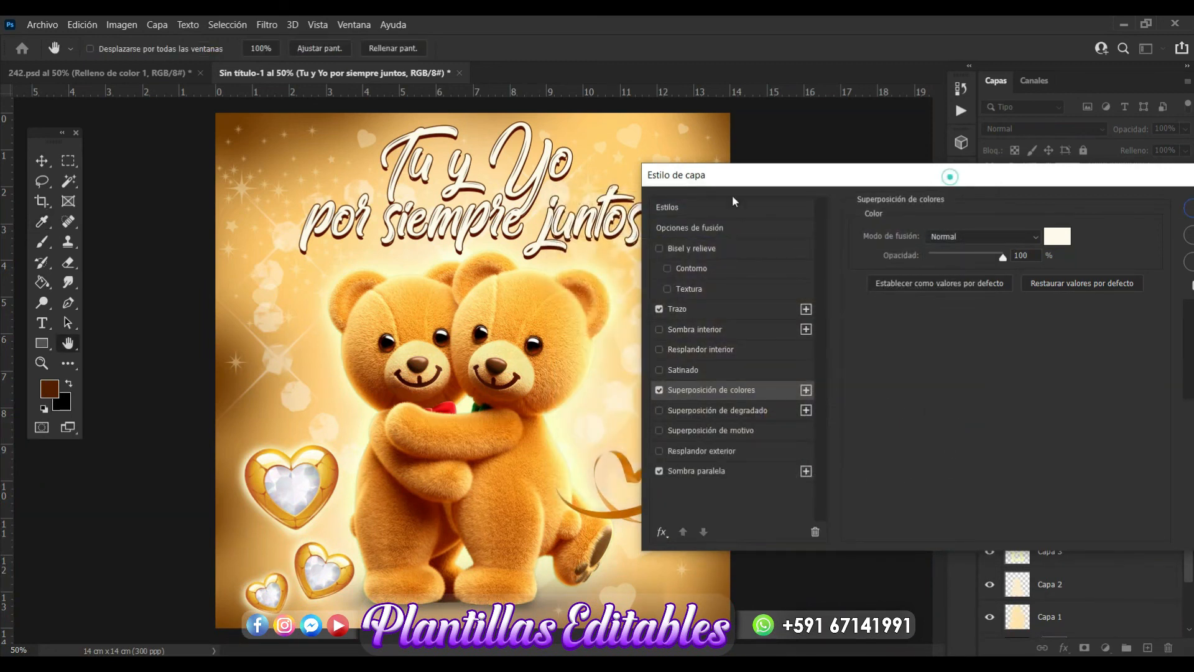
{"action": "left_click", "coordinate": [829, 255]}
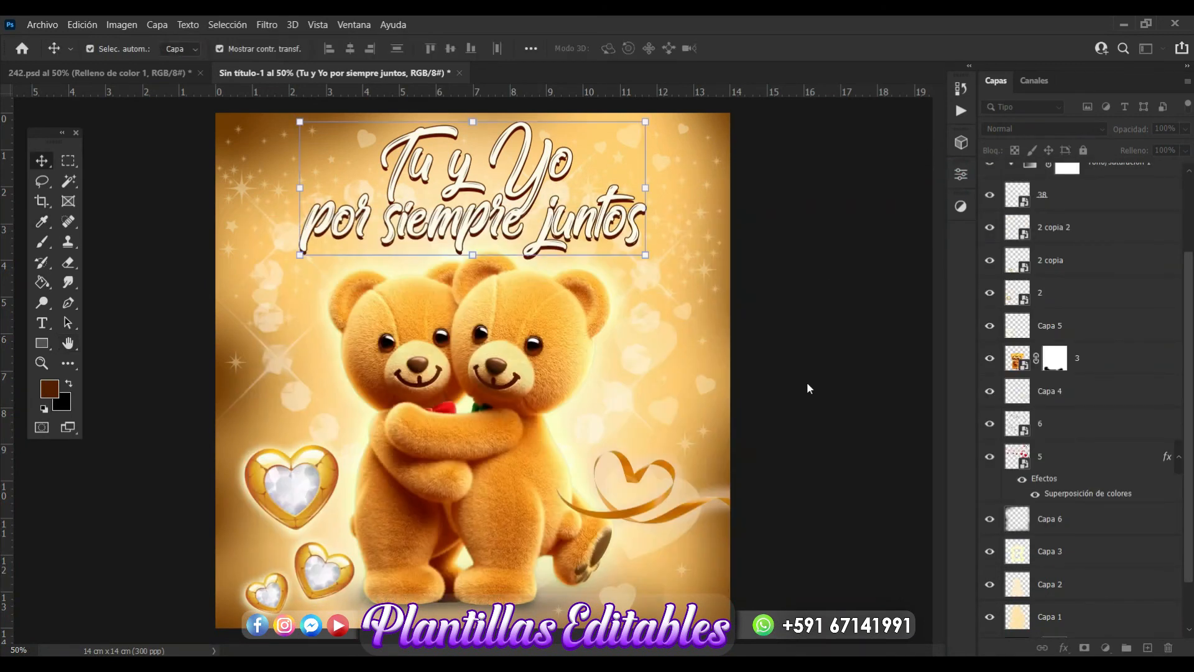